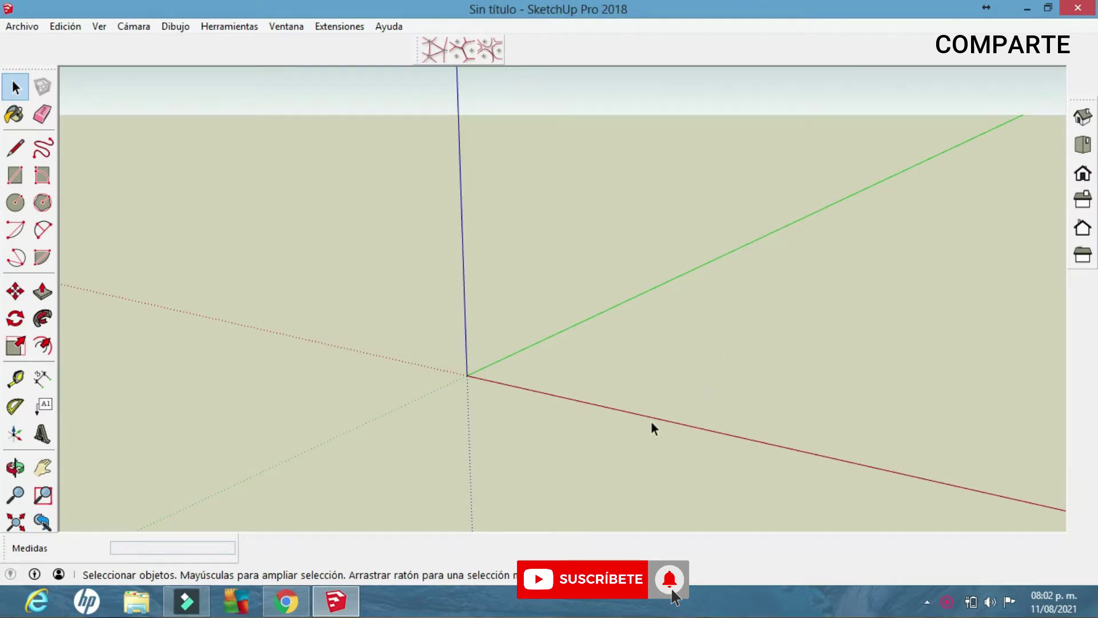
# Step: Draw an upright 50 by 10 rectangle with its first corner near the origin
pyautogui.moveTo(652, 428); pyautogui.dragTo(584, 383, button='middle')
pyautogui.press('r')
pyautogui.press('space')
pyautogui.press('r')
pyautogui.moveTo(426, 377); pyautogui.dragTo(503, 375, button='middle')
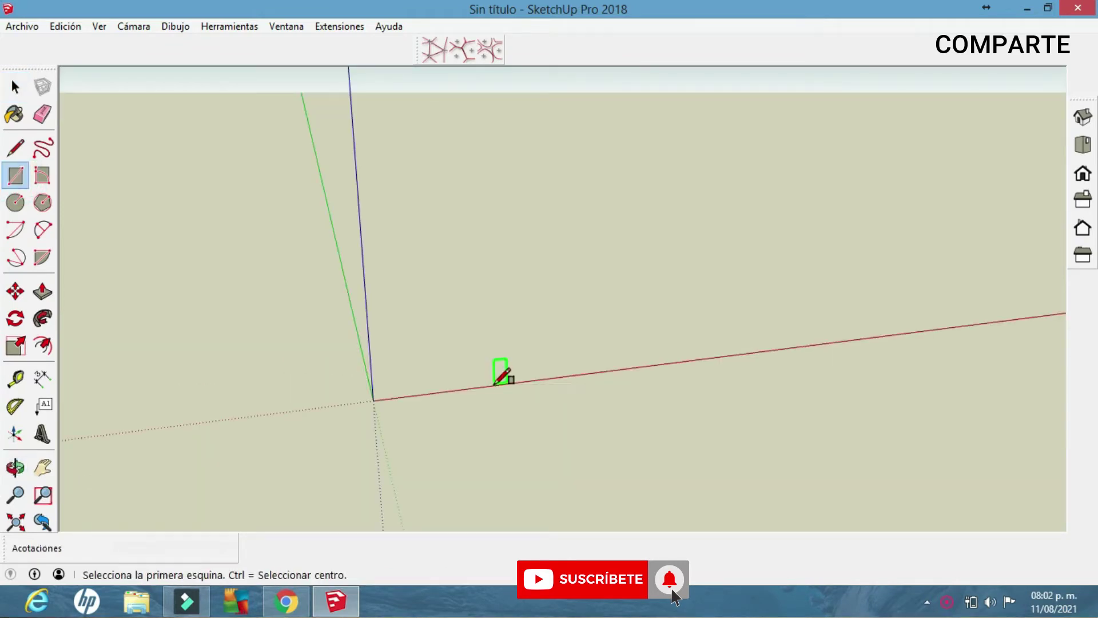
pyautogui.click(485, 381)
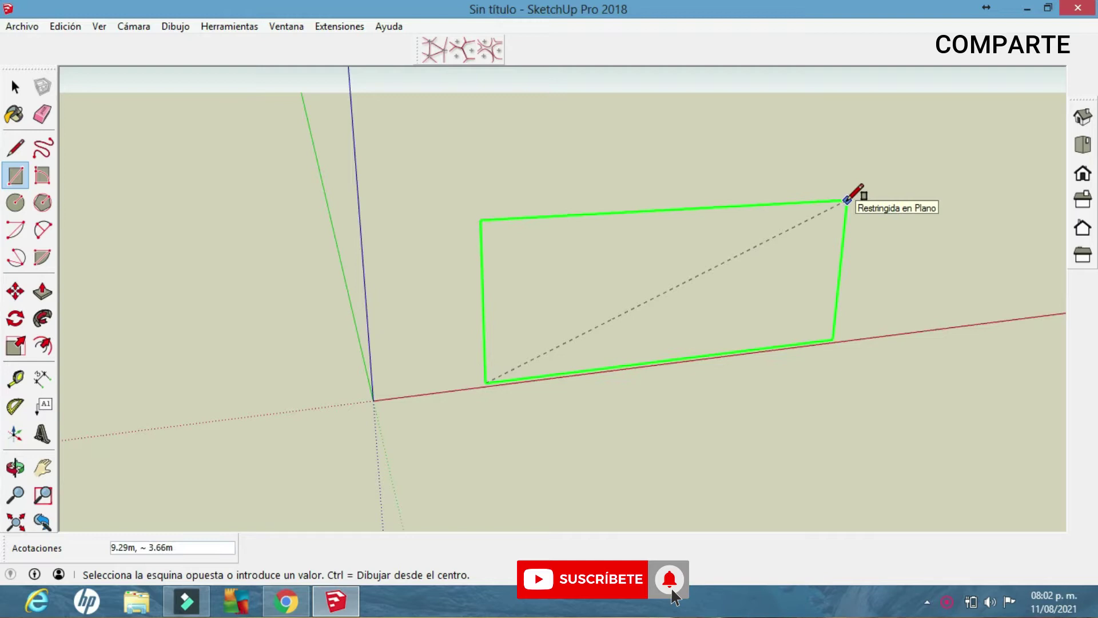
pyautogui.write('50')
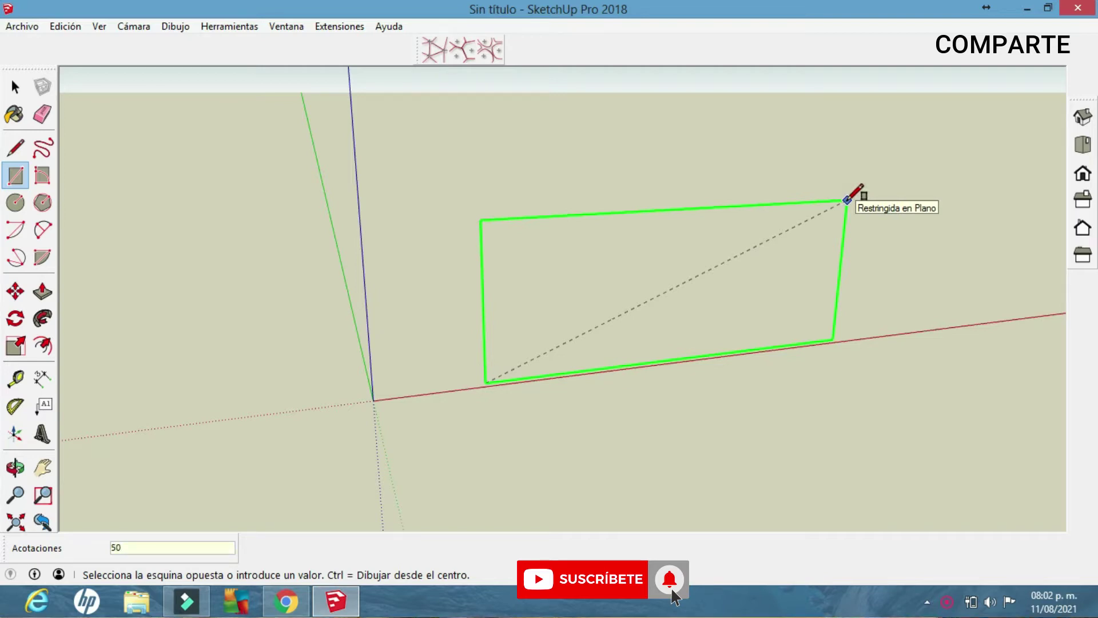
pyautogui.write(',10')
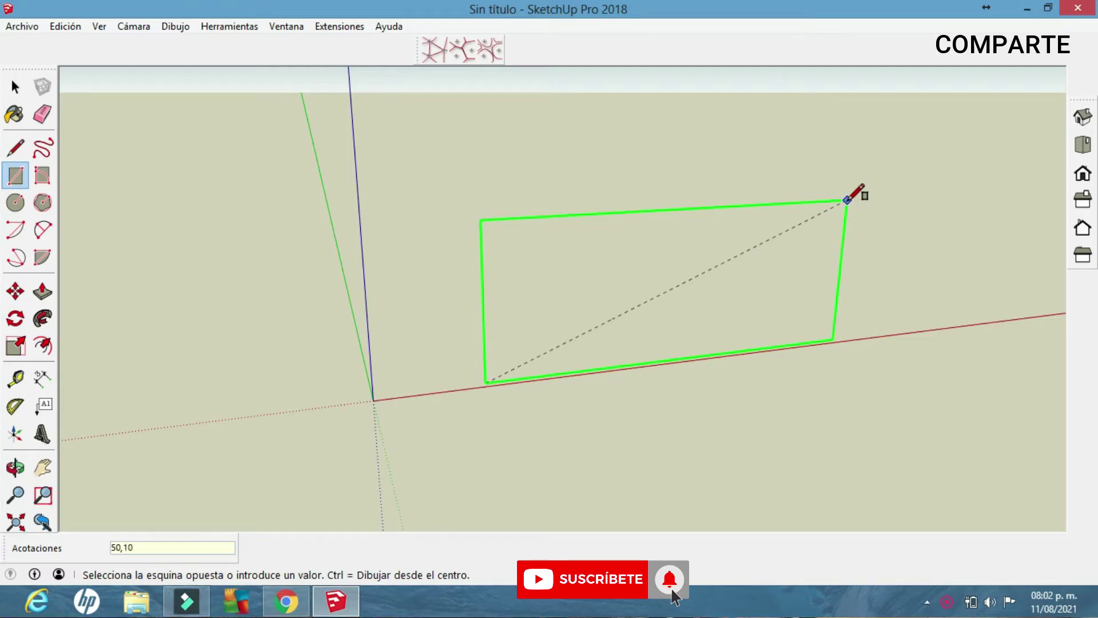
pyautogui.press('Return')
pyautogui.scroll(2, 458, 290)
pyautogui.moveTo(458, 289)
pyautogui.mouseDown(button='middle')
pyautogui.moveTo(514, 312)
pyautogui.moveTo(499, 307)
pyautogui.mouseUp(button='middle')
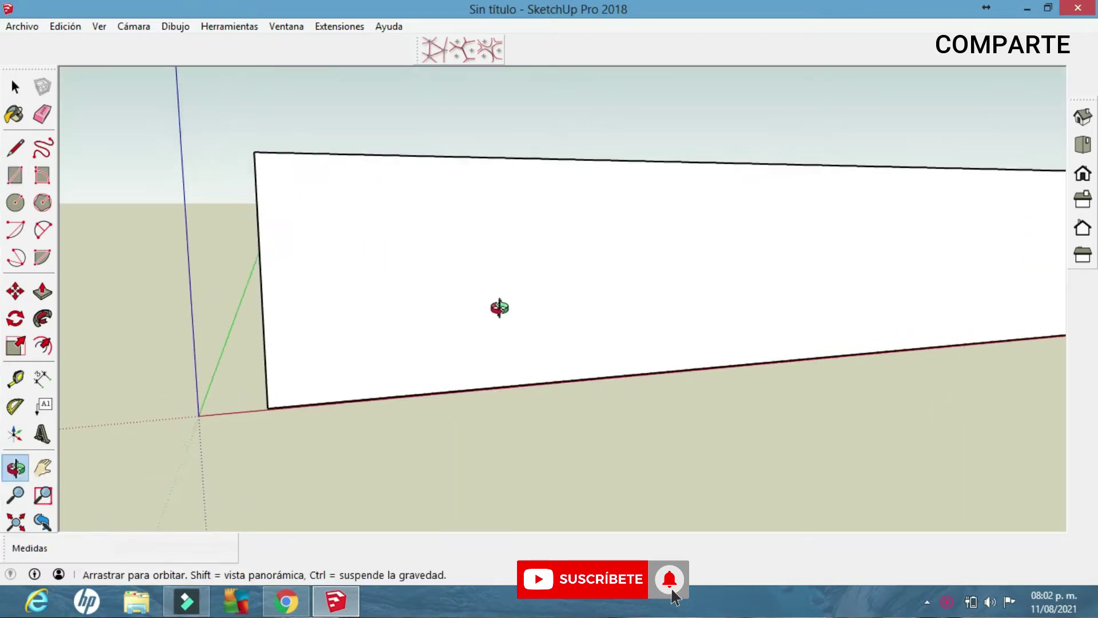
pyautogui.press('r')
pyautogui.scroll(-2, 351, 264)
pyautogui.scroll(-1, 358, 289)
# Step: Draw lines splitting the left part of the face into irregular triangles
pyautogui.click(15, 148)
pyautogui.scroll(1, 366, 315)
pyautogui.click(242, 313)
pyautogui.click(346, 387)
pyautogui.click(309, 186)
pyautogui.click(329, 288)
pyautogui.click(461, 187)
pyautogui.click(329, 289)
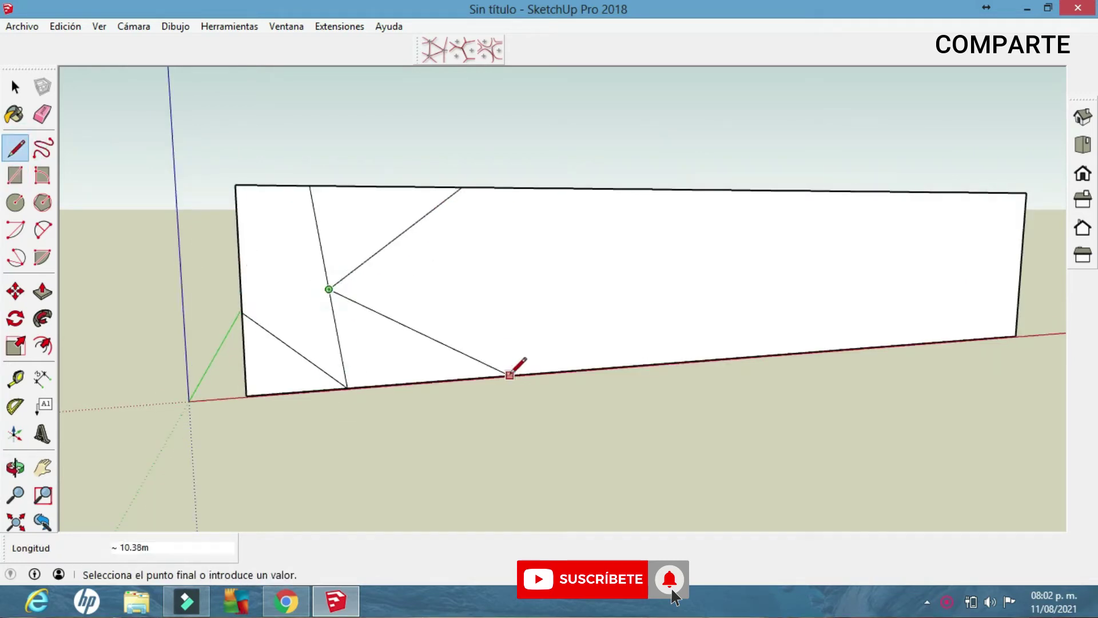
pyautogui.click(464, 378)
pyautogui.click(461, 187)
pyautogui.click(400, 334)
pyautogui.click(461, 188)
pyautogui.click(605, 366)
pyautogui.click(464, 378)
pyautogui.click(551, 299)
# Step: Continue the zigzag of triangulating lines across the middle and right end of the face
pyautogui.click(552, 300)
pyautogui.click(586, 190)
pyautogui.click(695, 360)
pyautogui.click(606, 366)
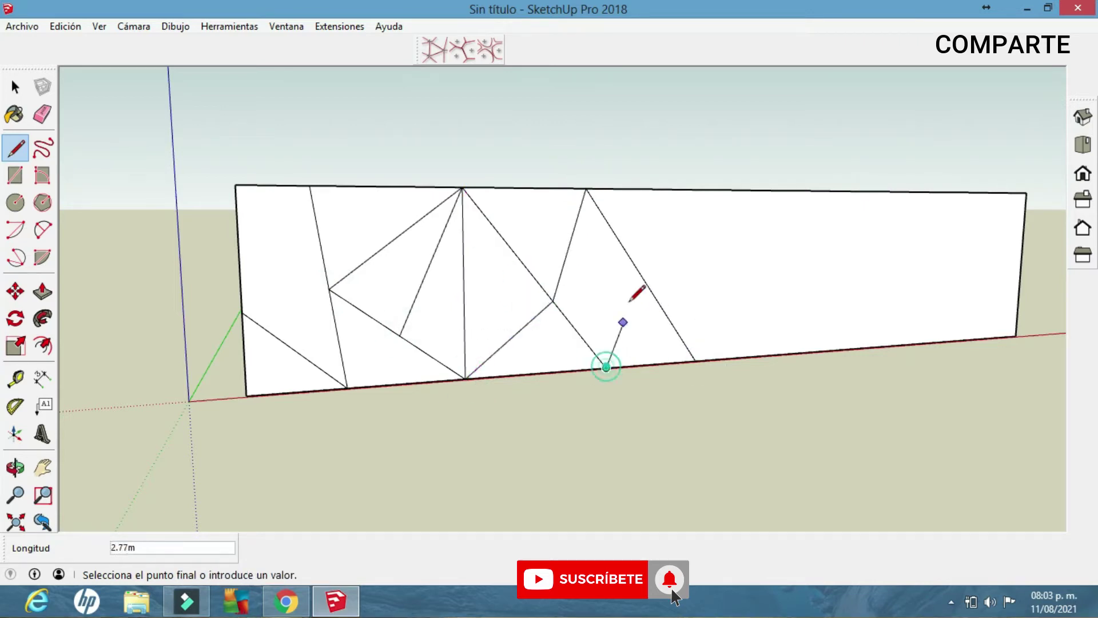
pyautogui.click(706, 190)
pyautogui.click(791, 352)
pyautogui.click(695, 361)
pyautogui.click(760, 292)
pyautogui.click(837, 192)
pyautogui.click(907, 342)
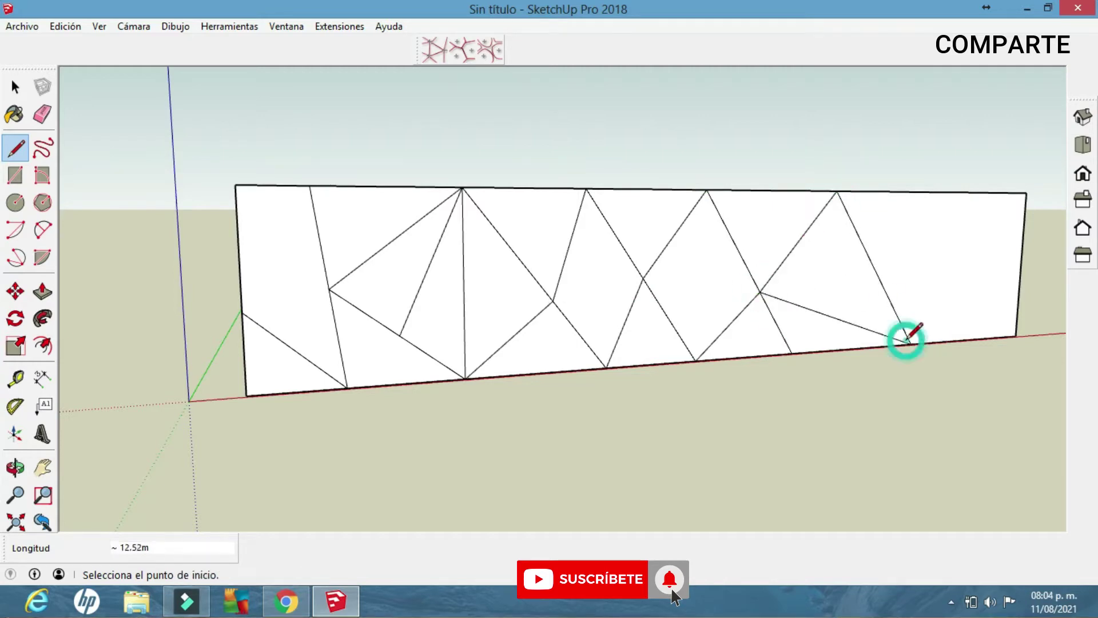
pyautogui.click(1016, 336)
pyautogui.click(907, 254)
pyautogui.click(1024, 213)
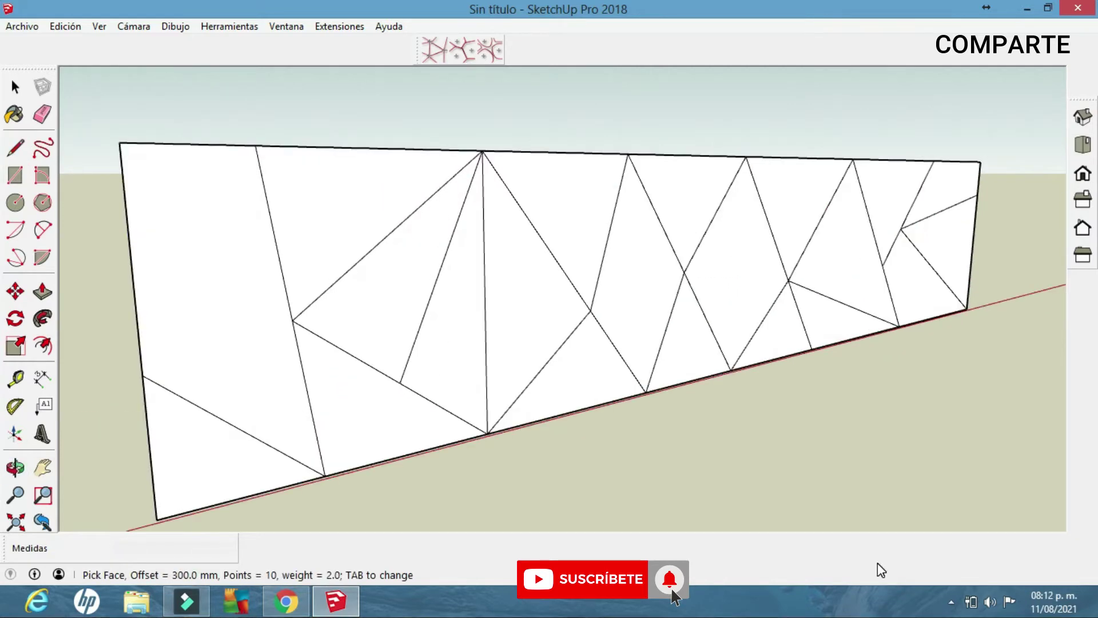
# Step: Orbit to a frontal view of the triangulated panel and pick the Conic Curve In Face tool
pyautogui.moveTo(529, 310); pyautogui.dragTo(523, 314, button='middle')
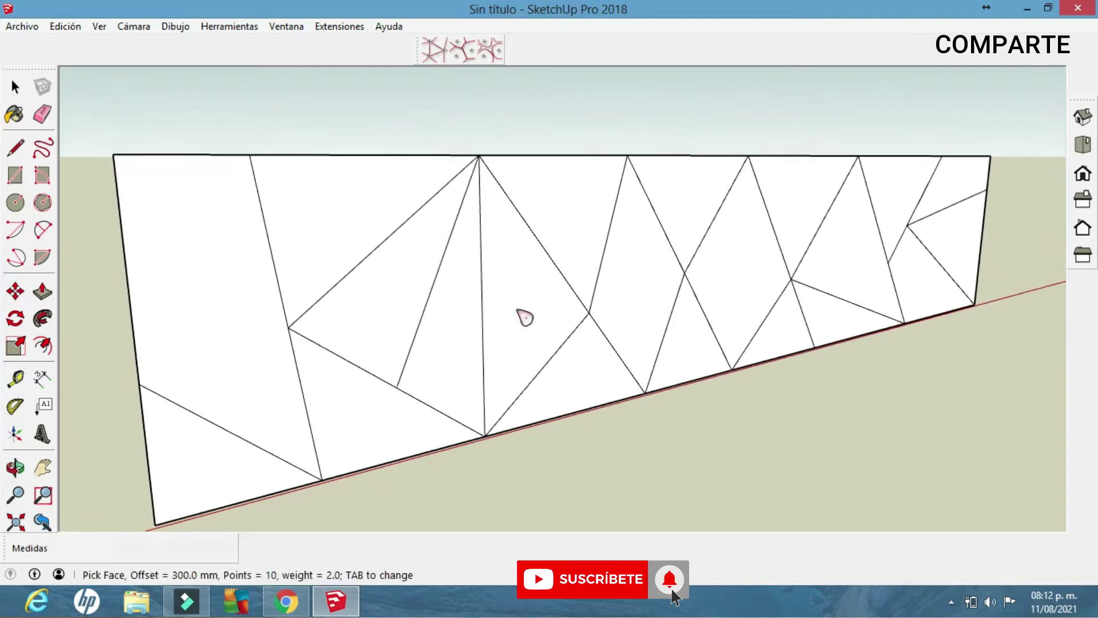
pyautogui.scroll(-3, 522, 314)
pyautogui.click(15, 87)
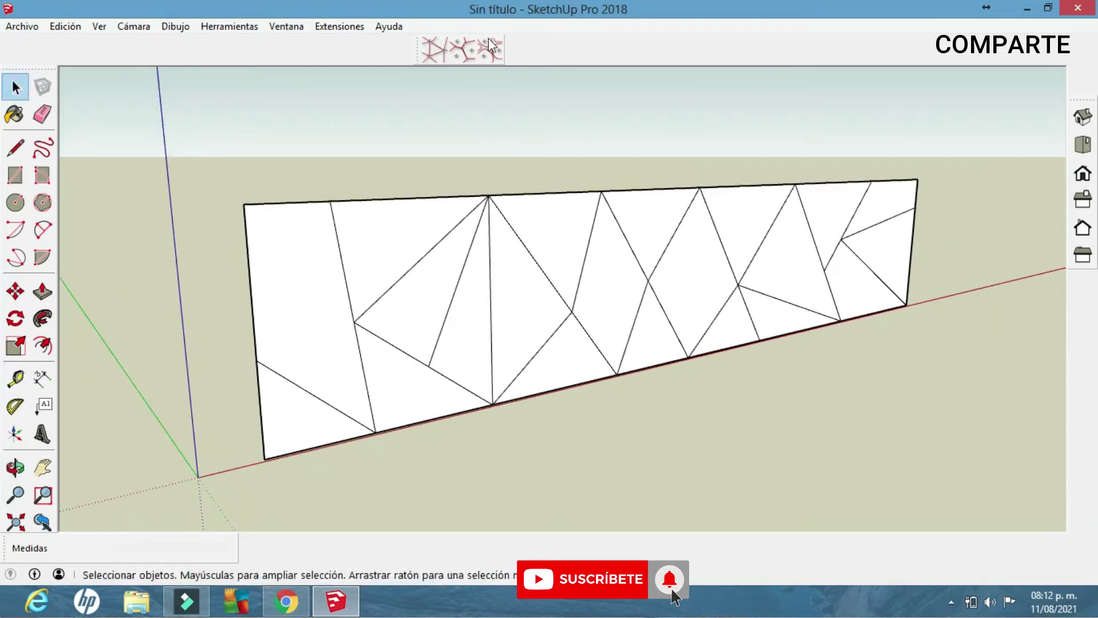
pyautogui.keyDown('shift'); pyautogui.moveTo(534, 238); pyautogui.dragTo(527, 238, button='middle'); pyautogui.keyUp('shift')
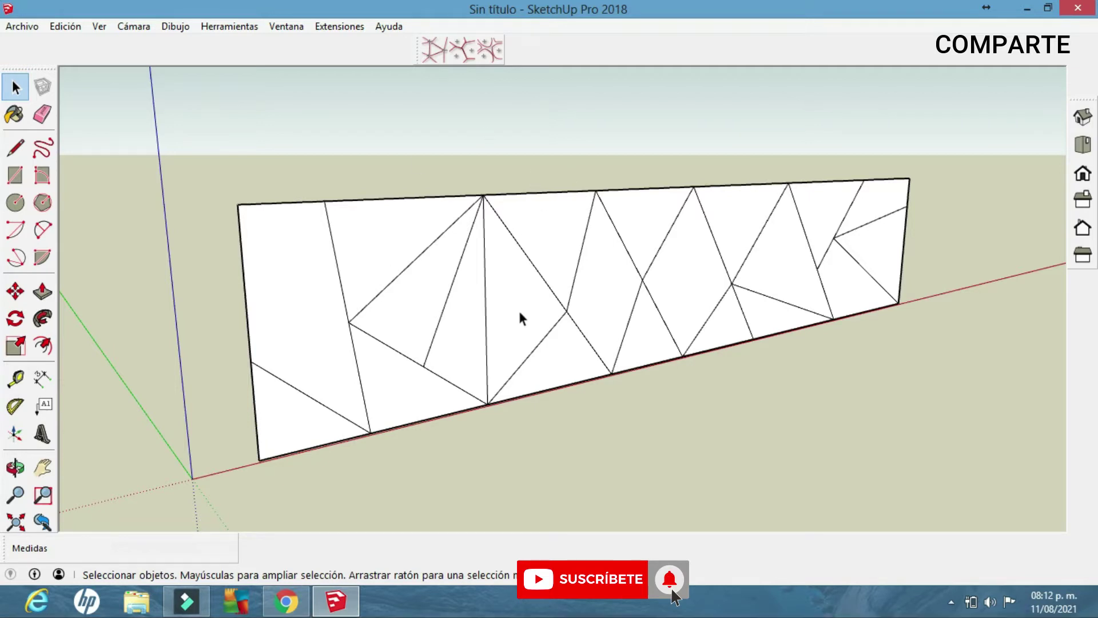
pyautogui.scroll(1, 532, 316)
pyautogui.moveTo(540, 328); pyautogui.dragTo(527, 314, button='middle')
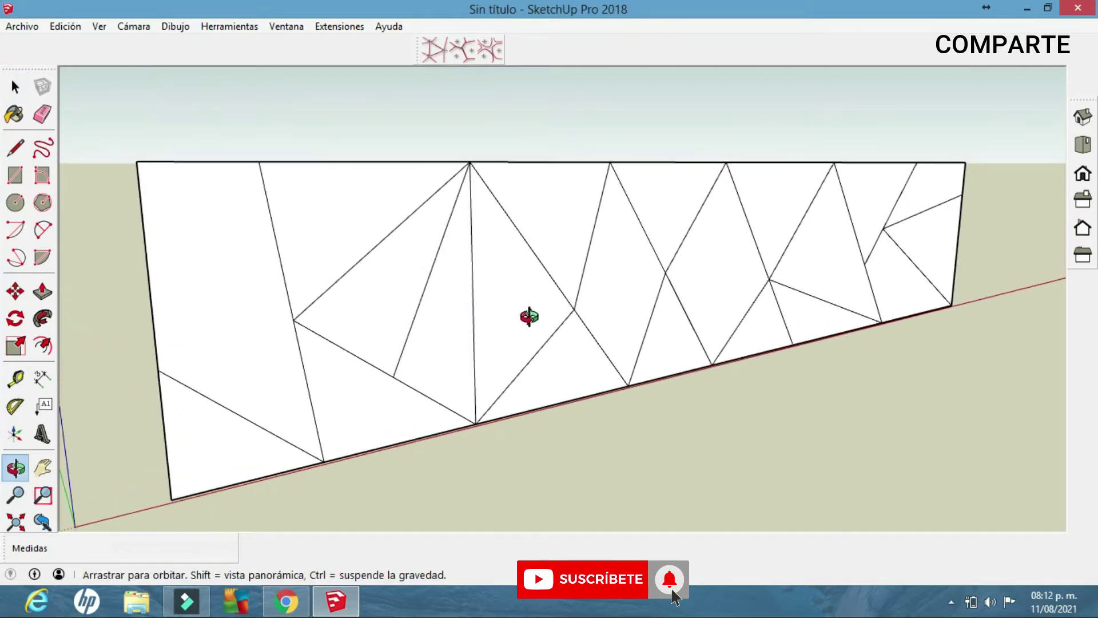
pyautogui.click(491, 50)
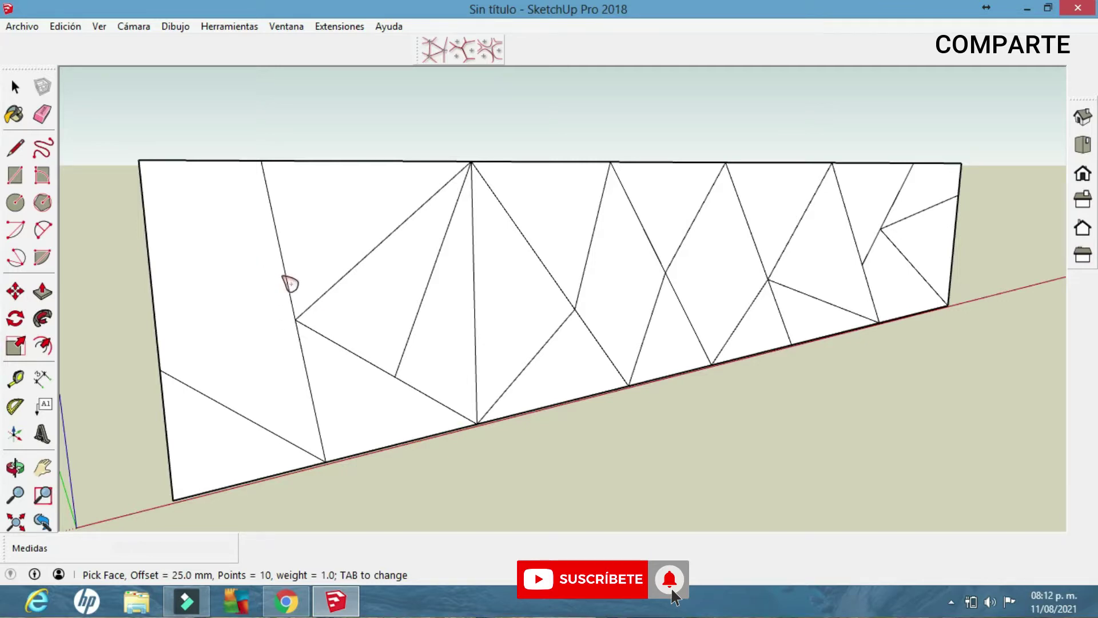
# Step: Change the Conic Curve In Face offset from 25 to 300 mm and weight to 2, then confirm
pyautogui.press('Tab')
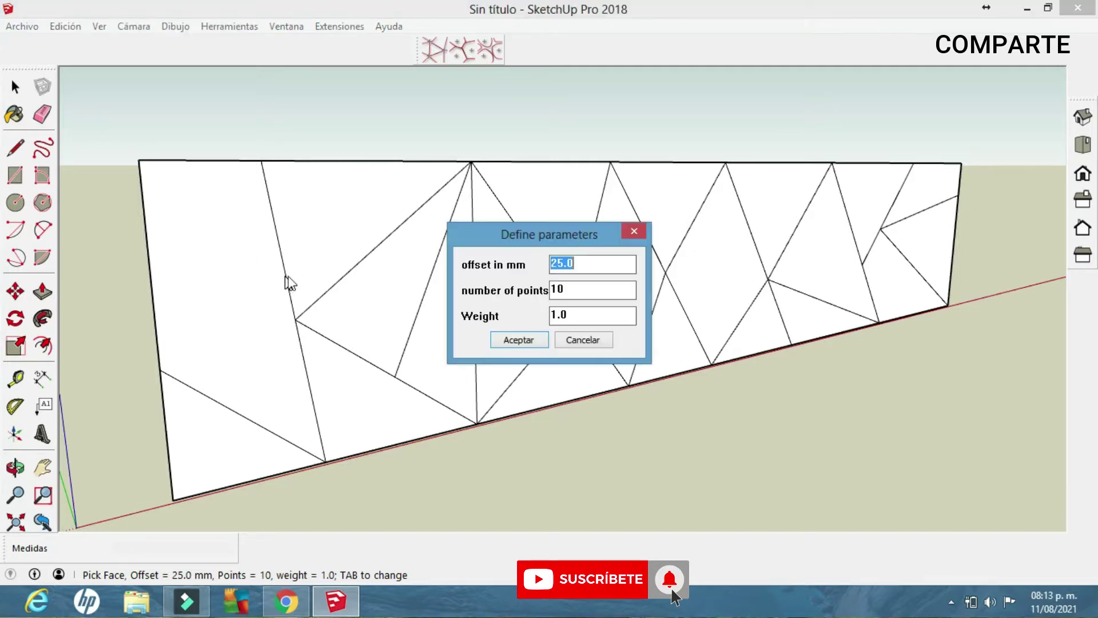
pyautogui.moveTo(606, 240); pyautogui.dragTo(645, 175)
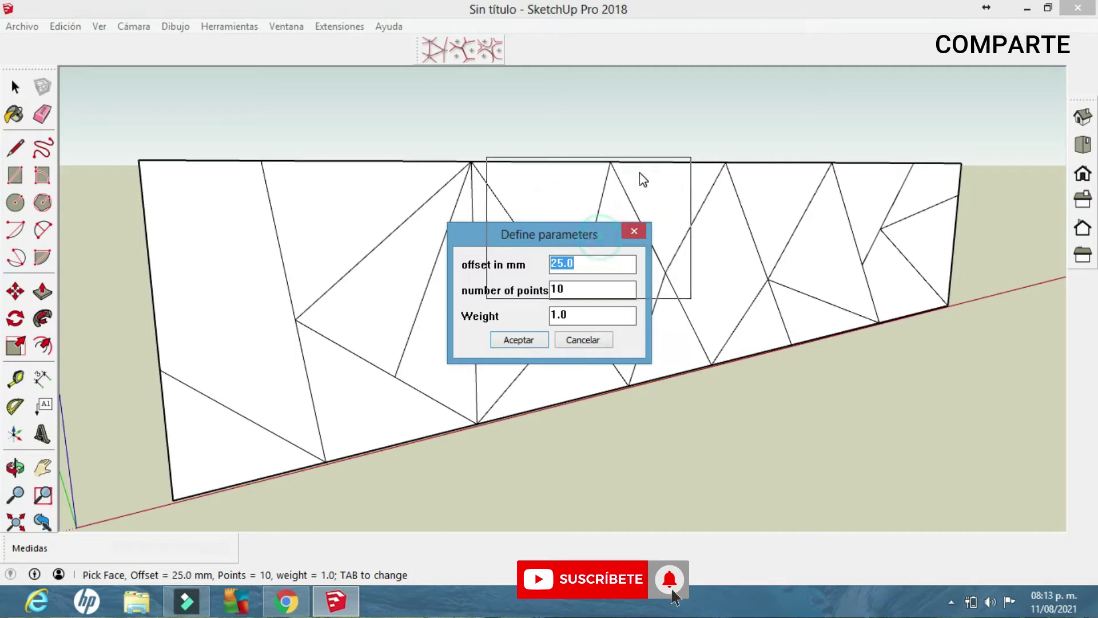
pyautogui.click(641, 196)
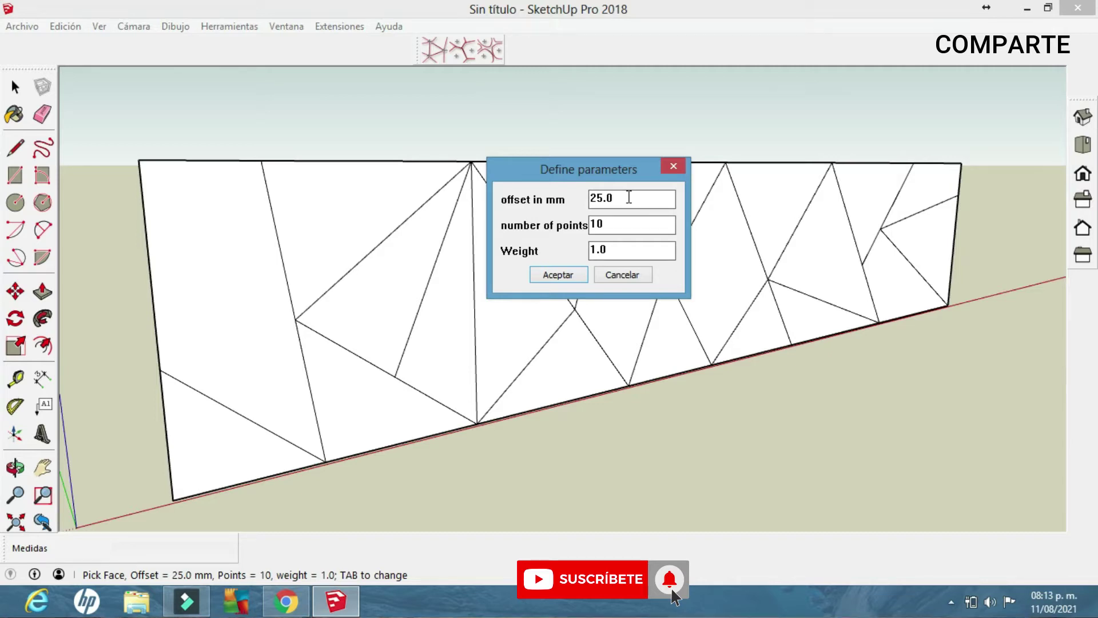
pyautogui.press('BackSpace')
pyautogui.press('BackSpace')
pyautogui.press('BackSpace')
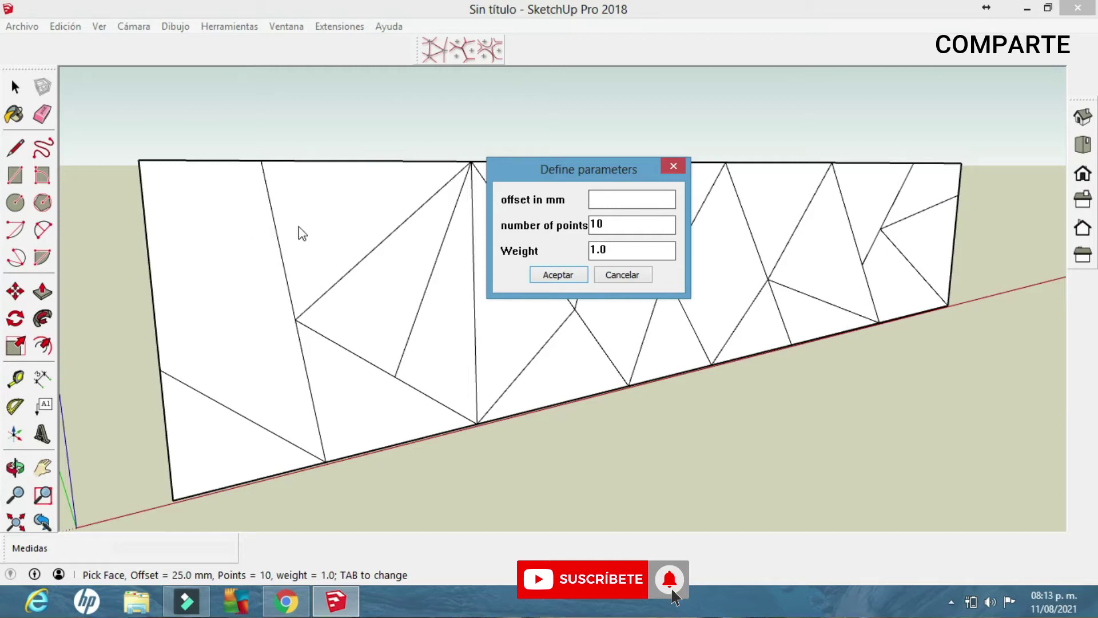
pyautogui.write('300')
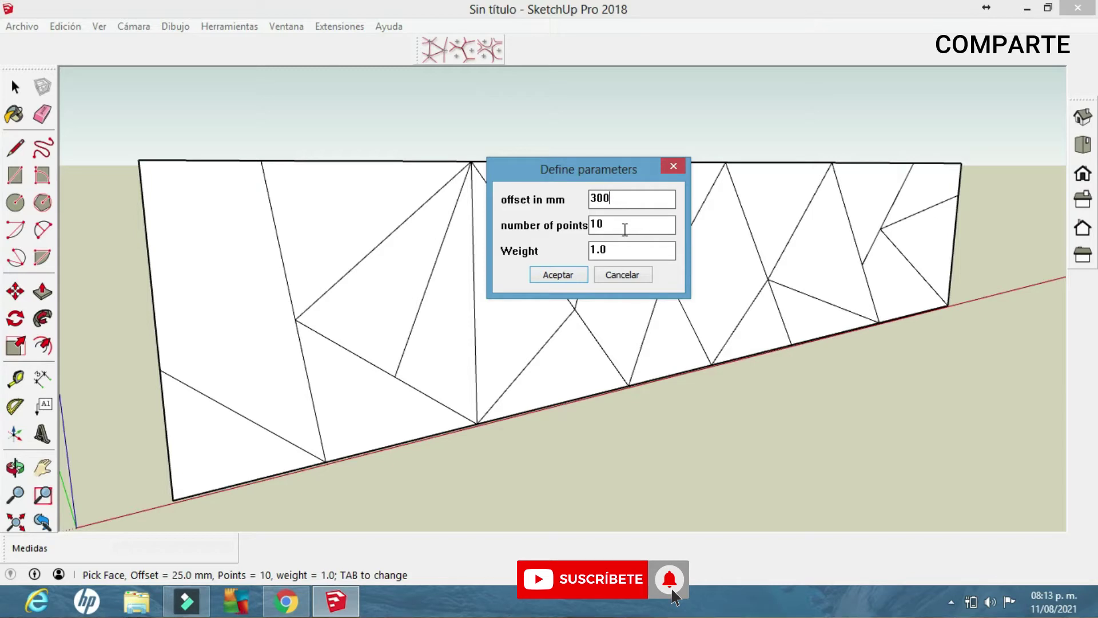
pyautogui.click(626, 250)
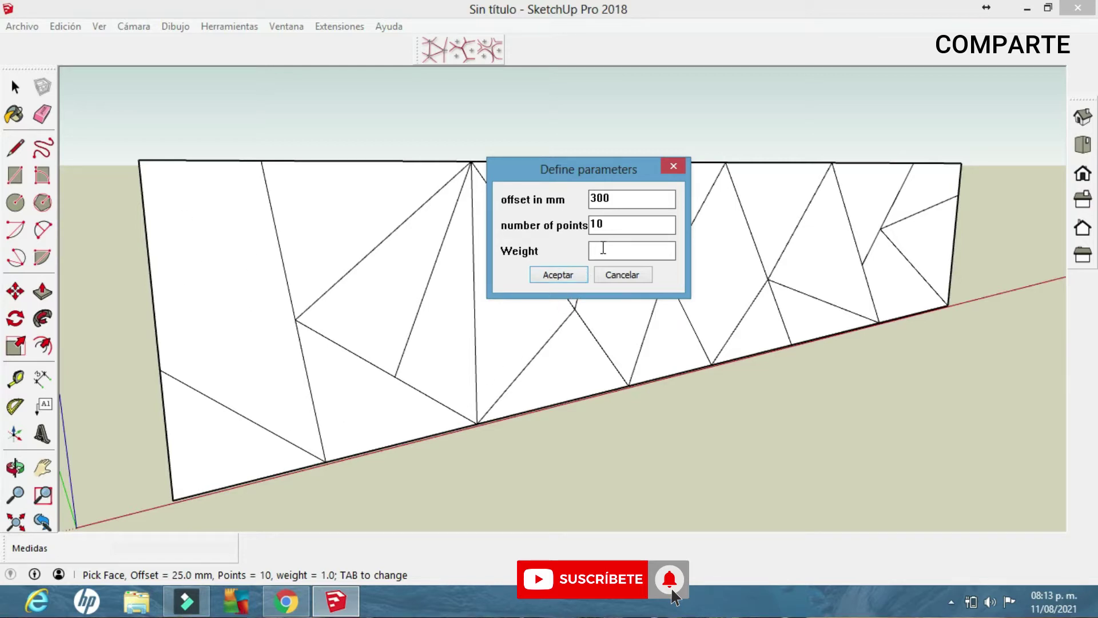
pyautogui.click(607, 251)
pyautogui.write('2')
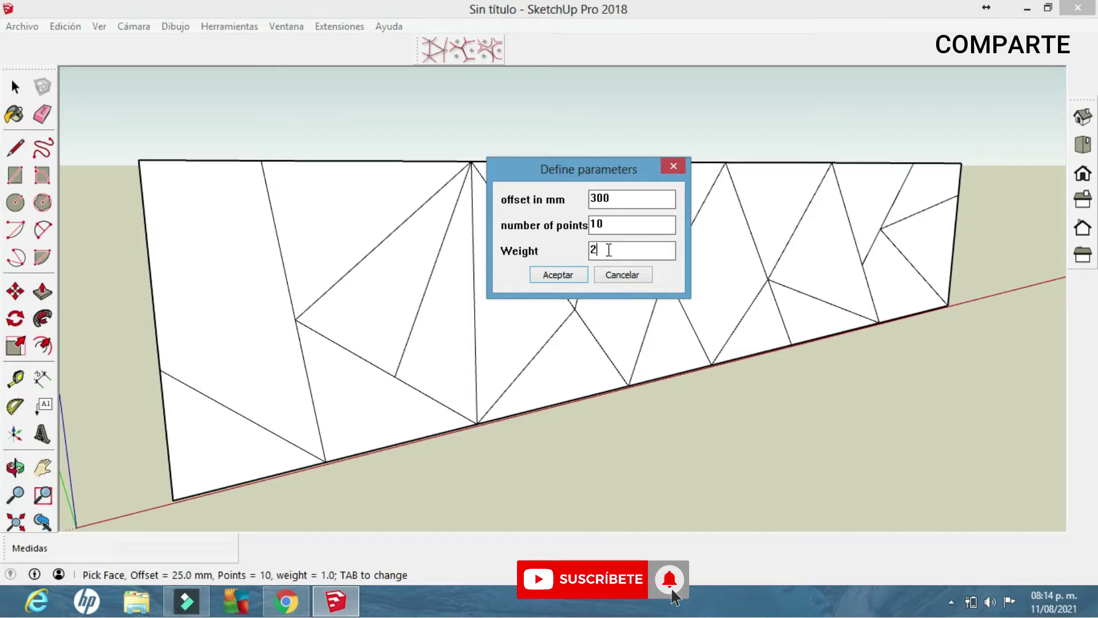
pyautogui.click(574, 276)
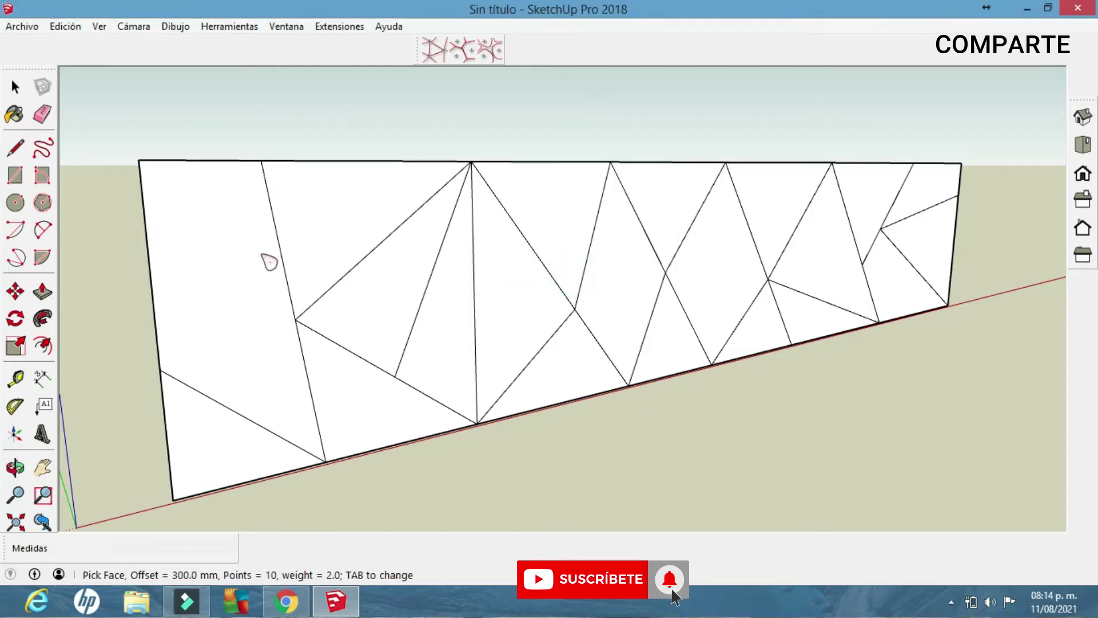
# Step: Add a rounded conic offset curve inside each of the panel's twenty triangular faces
pyautogui.click(255, 252)
pyautogui.click(321, 218)
pyautogui.click(330, 371)
pyautogui.click(209, 441)
pyautogui.click(394, 312)
pyautogui.click(438, 327)
pyautogui.click(523, 300)
pyautogui.click(564, 212)
pyautogui.click(619, 264)
pyautogui.click(572, 368)
pyautogui.click(657, 337)
pyautogui.click(674, 198)
pyautogui.click(722, 262)
pyautogui.click(770, 192)
pyautogui.click(755, 331)
pyautogui.click(816, 314)
pyautogui.click(832, 234)
pyautogui.click(875, 197)
pyautogui.click(917, 193)
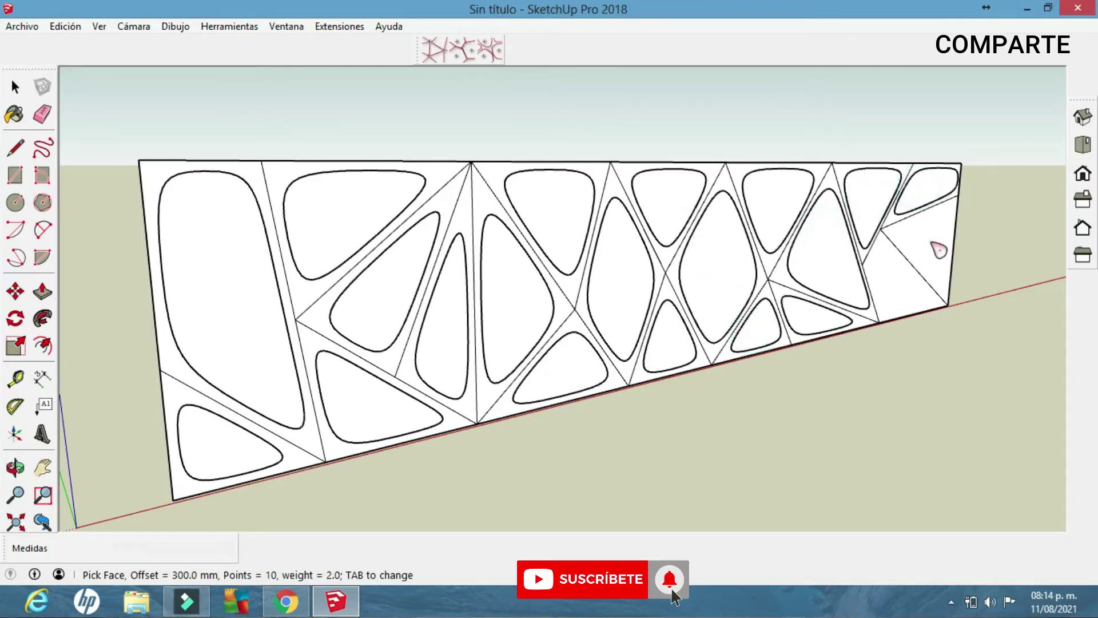
pyautogui.click(901, 274)
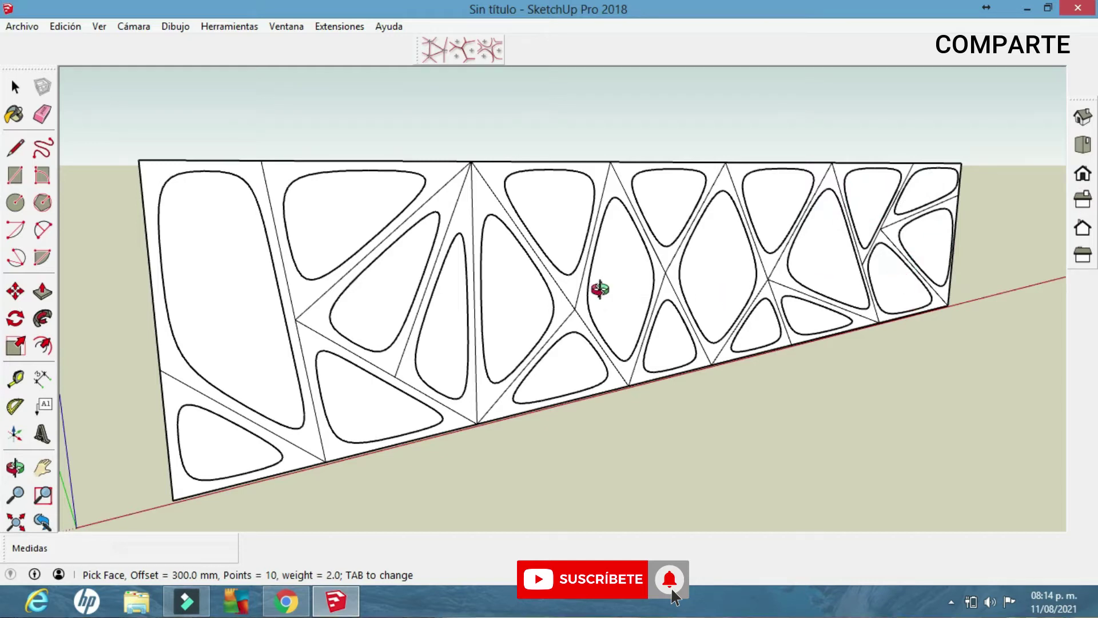
pyautogui.moveTo(593, 288); pyautogui.dragTo(548, 291, button='middle')
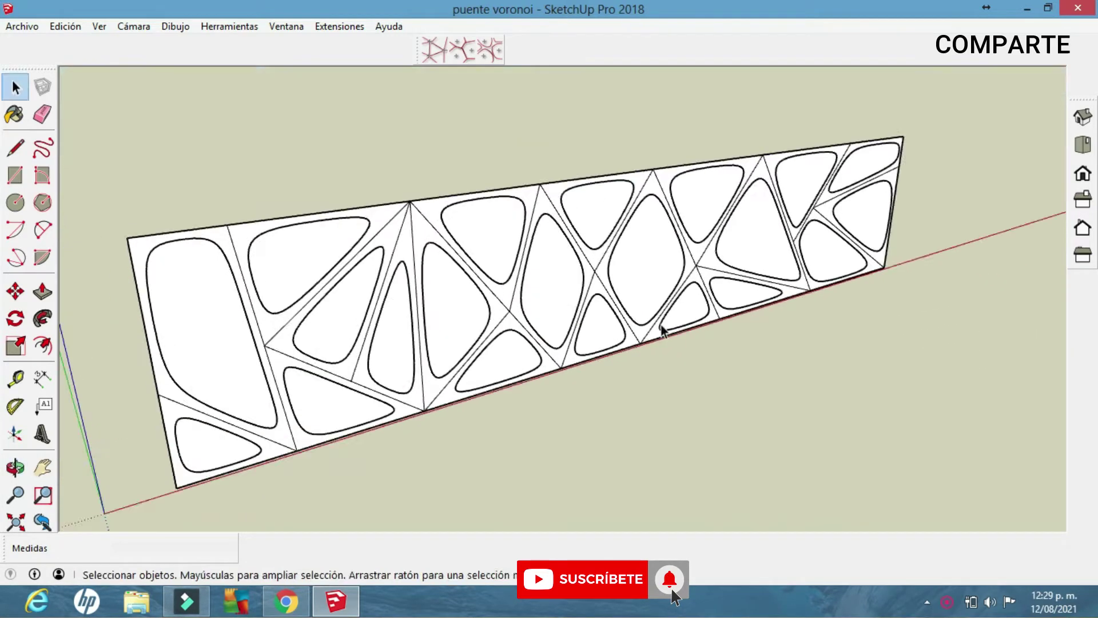
# Step: Erase the thin triangulation lines across the panel
pyautogui.moveTo(632, 304); pyautogui.dragTo(643, 310)
pyautogui.press('space')
pyautogui.moveTo(653, 322); pyautogui.dragTo(156, 143, button='middle')
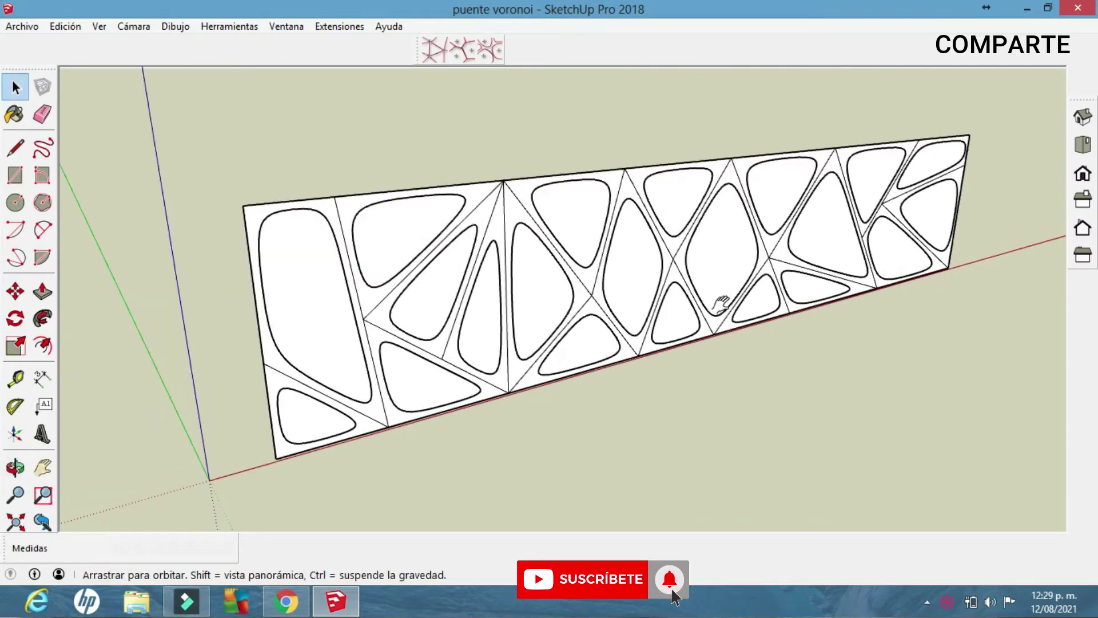
pyautogui.click(42, 114)
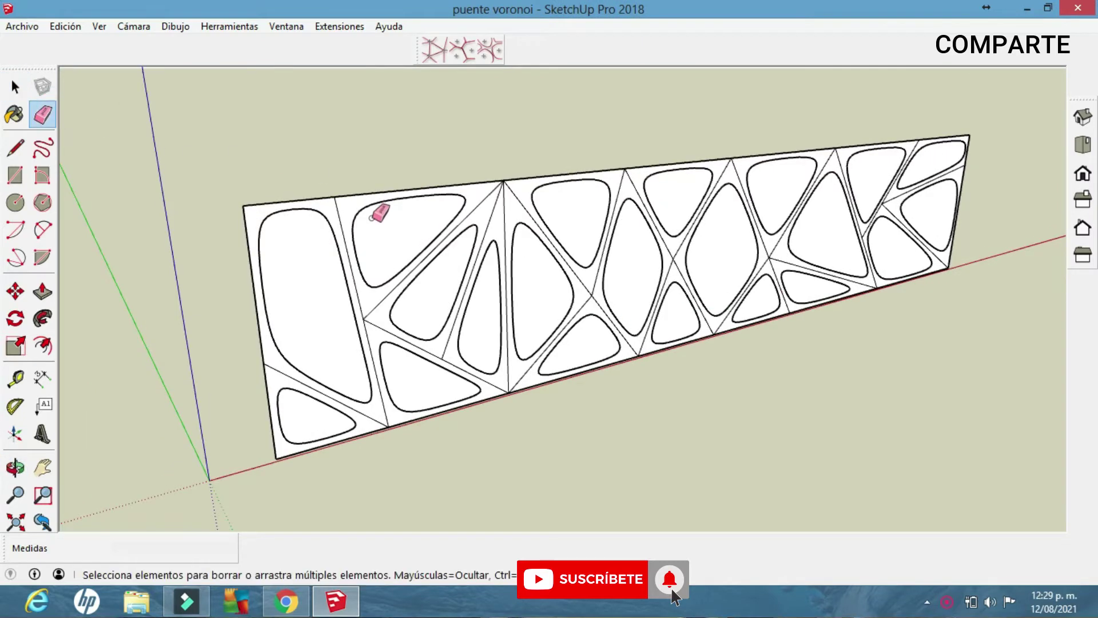
pyautogui.moveTo(341, 210)
pyautogui.mouseDown()
pyautogui.moveTo(369, 413)
pyautogui.moveTo(497, 387)
pyautogui.mouseUp()
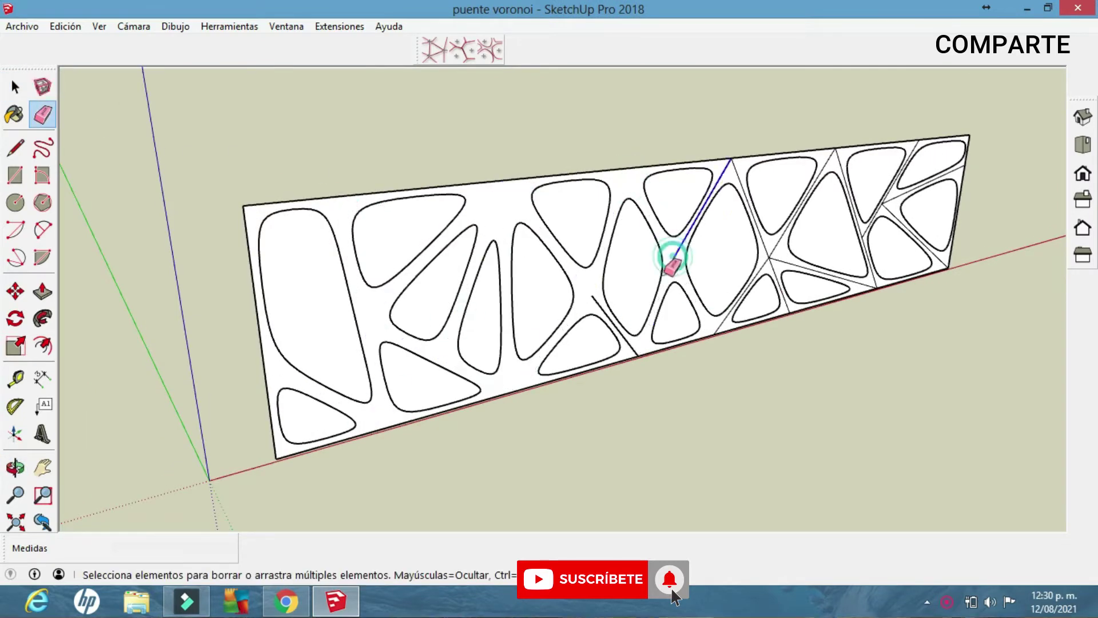
pyautogui.click(672, 266)
pyautogui.scroll(2, 809, 282)
pyautogui.scroll(2, 998, 109)
pyautogui.scroll(-3, 800, 258)
pyautogui.moveTo(718, 276)
pyautogui.mouseDown(button='middle')
pyautogui.moveTo(495, 282)
pyautogui.moveTo(429, 307)
pyautogui.mouseUp(button='middle')
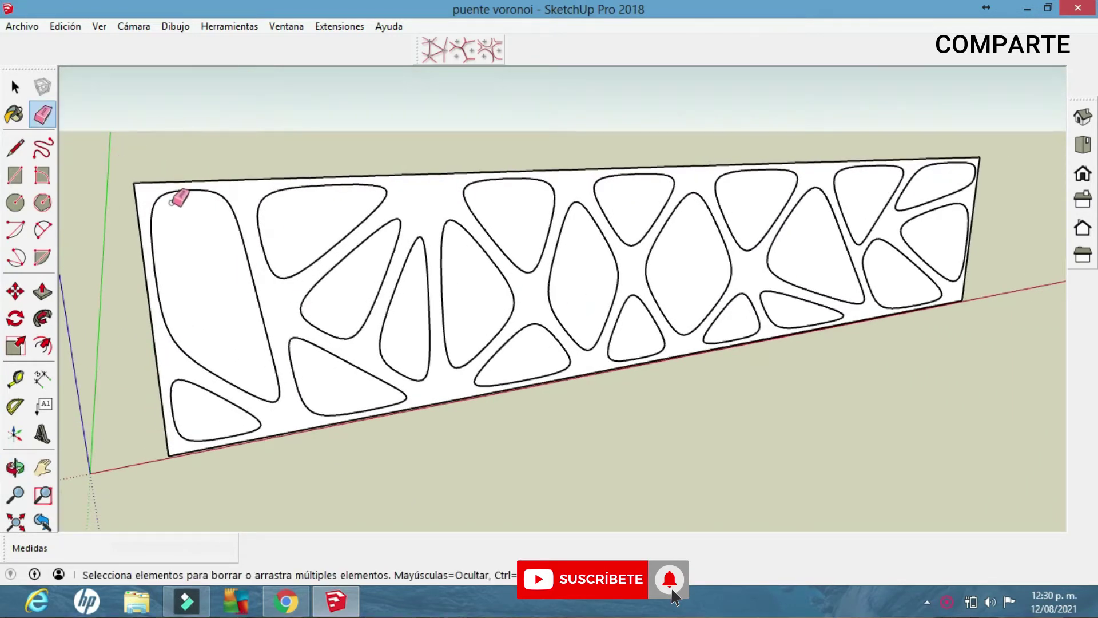
# Step: Delete the upper-left cell face and select the next cells along the top
pyautogui.press('space')
pyautogui.click(283, 227)
pyautogui.press('Delete')
pyautogui.click(343, 215)
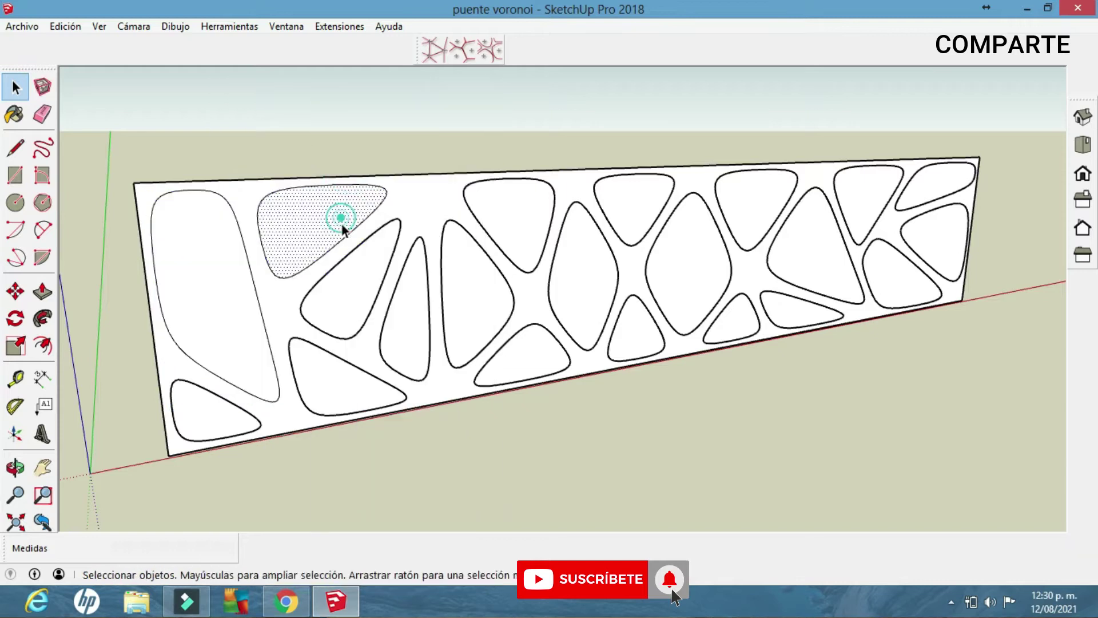
pyautogui.press('e')
pyautogui.moveTo(329, 266); pyautogui.dragTo(907, 311, button='middle')
pyautogui.press('space')
pyautogui.click(279, 336)
pyautogui.rightClick(218, 241)
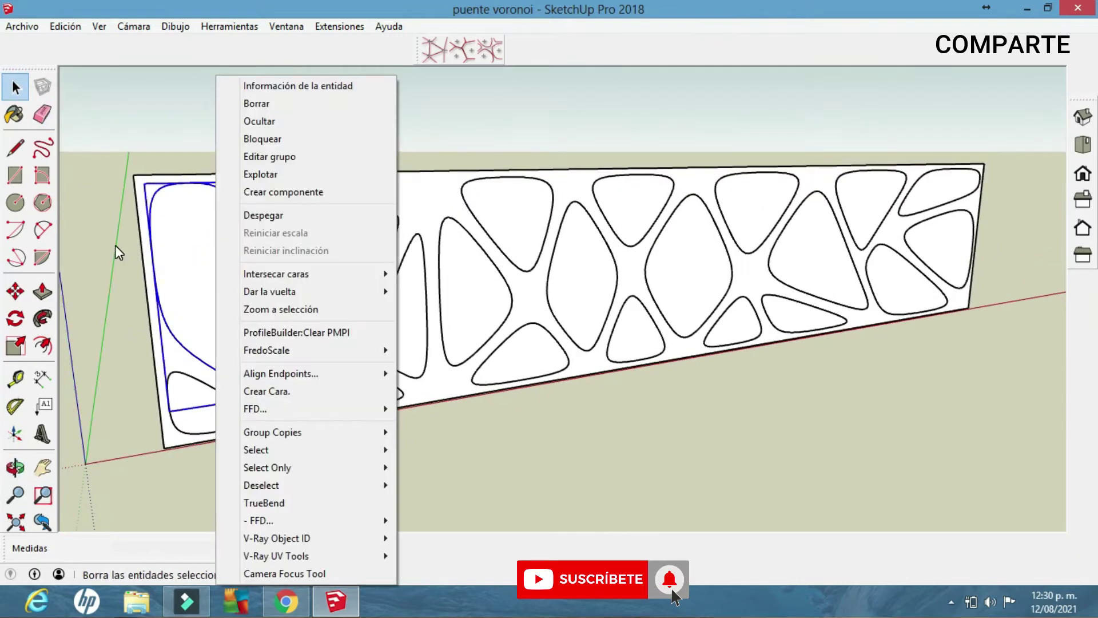
# Step: Select all remaining pebble-shaped cell faces and delete them to leave holes
pyautogui.moveTo(137, 166); pyautogui.dragTo(524, 332)
pyautogui.click(642, 331)
pyautogui.moveTo(643, 343); pyautogui.dragTo(942, 179)
pyautogui.click(938, 189)
pyautogui.keyDown('ctrl'); pyautogui.click(947, 237); pyautogui.keyUp('ctrl')
pyautogui.moveTo(900, 283)
pyautogui.keyDown('ctrl'); pyautogui.mouseDown()
pyautogui.moveTo(586, 262)
pyautogui.moveTo(177, 284)
pyautogui.mouseUp(); pyautogui.keyUp('ctrl')
pyautogui.press('Delete')
# Step: Orbit around the perforated panel, return to a front view and select its face
pyautogui.moveTo(422, 363); pyautogui.dragTo(370, 320, button='middle')
pyautogui.moveTo(370, 320)
pyautogui.mouseDown()
pyautogui.moveTo(620, 314)
pyautogui.moveTo(351, 345)
pyautogui.moveTo(738, 362)
pyautogui.moveTo(655, 403)
pyautogui.moveTo(524, 363)
pyautogui.mouseUp()
pyautogui.press('space')
pyautogui.moveTo(525, 362)
pyautogui.mouseDown(button='middle')
pyautogui.moveTo(444, 343)
pyautogui.moveTo(605, 372)
pyautogui.moveTo(520, 358)
pyautogui.moveTo(529, 361)
pyautogui.moveTo(493, 375)
pyautogui.moveTo(538, 355)
pyautogui.moveTo(642, 346)
pyautogui.moveTo(615, 346)
pyautogui.mouseUp(button='middle')
pyautogui.click(603, 343)
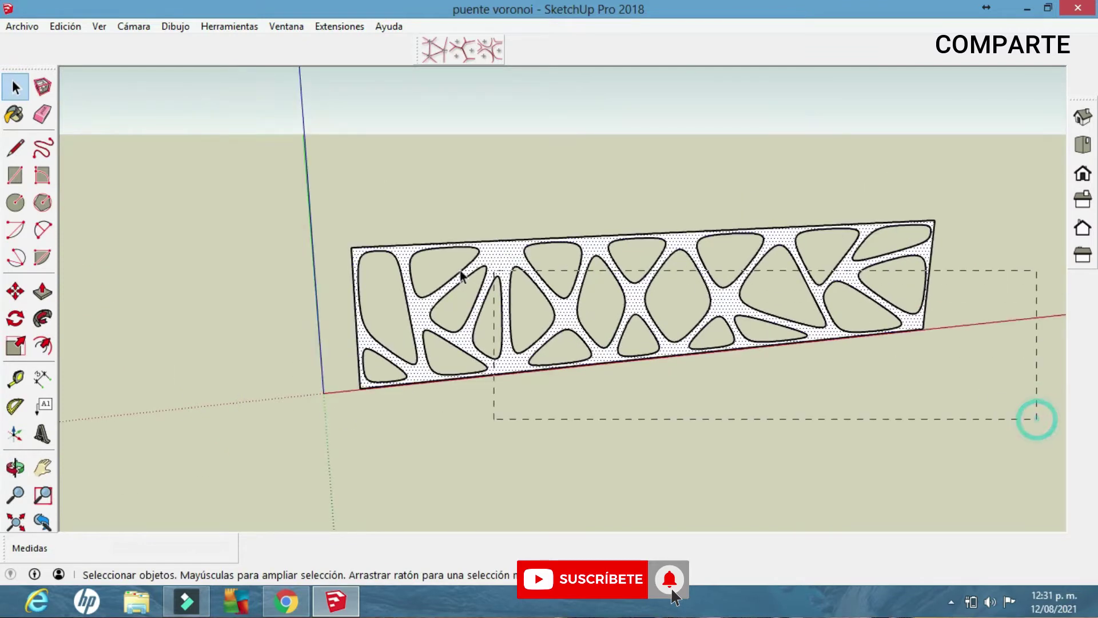
# Step: Turn the perforated panel into a group
pyautogui.rightClick(400, 263)
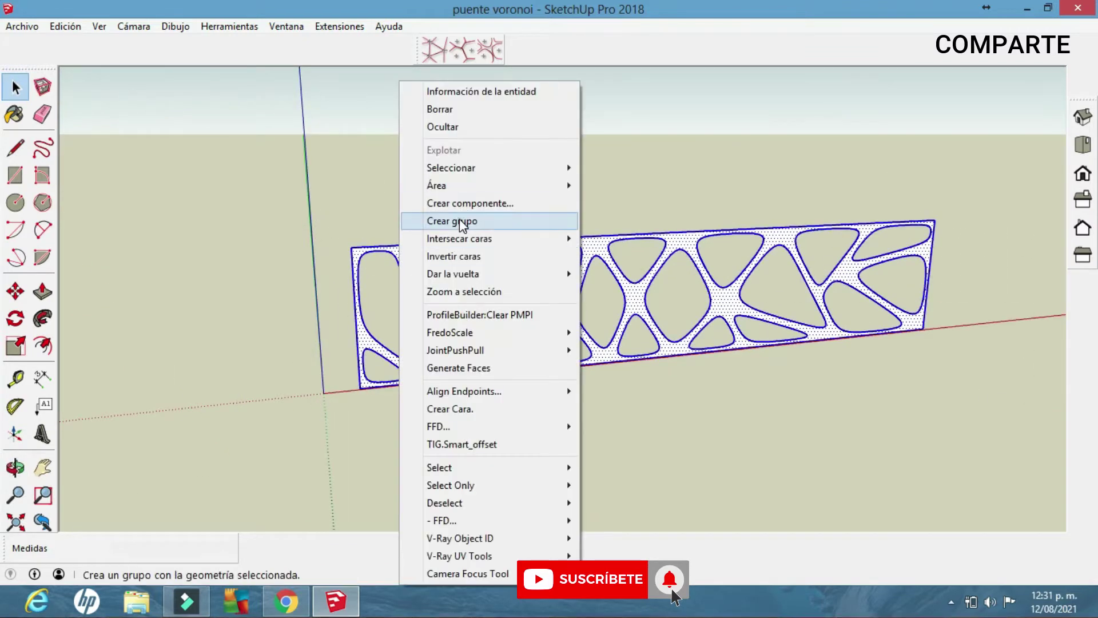
pyautogui.click(458, 220)
pyautogui.moveTo(472, 274); pyautogui.dragTo(115, 302, button='middle')
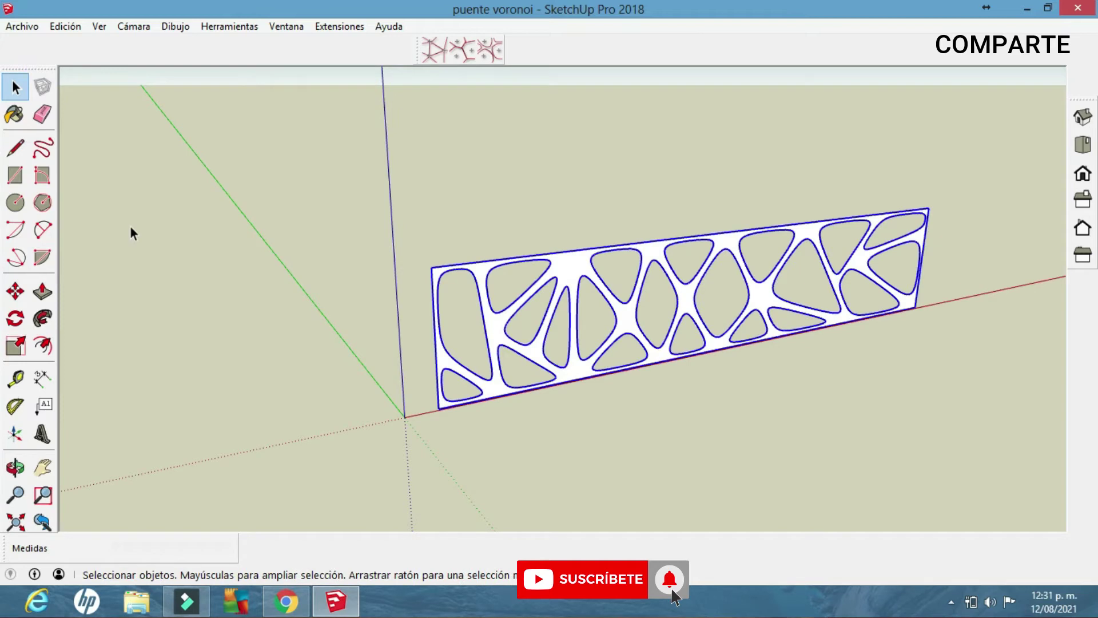
pyautogui.moveTo(130, 232); pyautogui.dragTo(44, 229, button='middle')
# Step: Rotate the panel group 90° about its corner so it stands upright
pyautogui.click(16, 318)
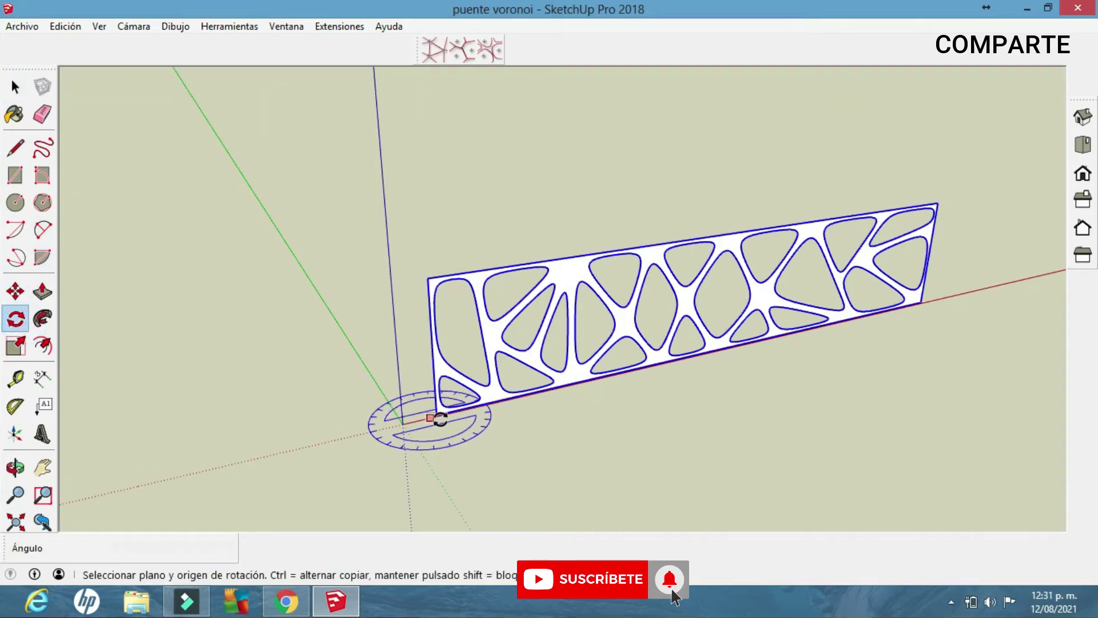
pyautogui.click(437, 414)
pyautogui.click(407, 434)
pyautogui.write('0')
pyautogui.press('Return')
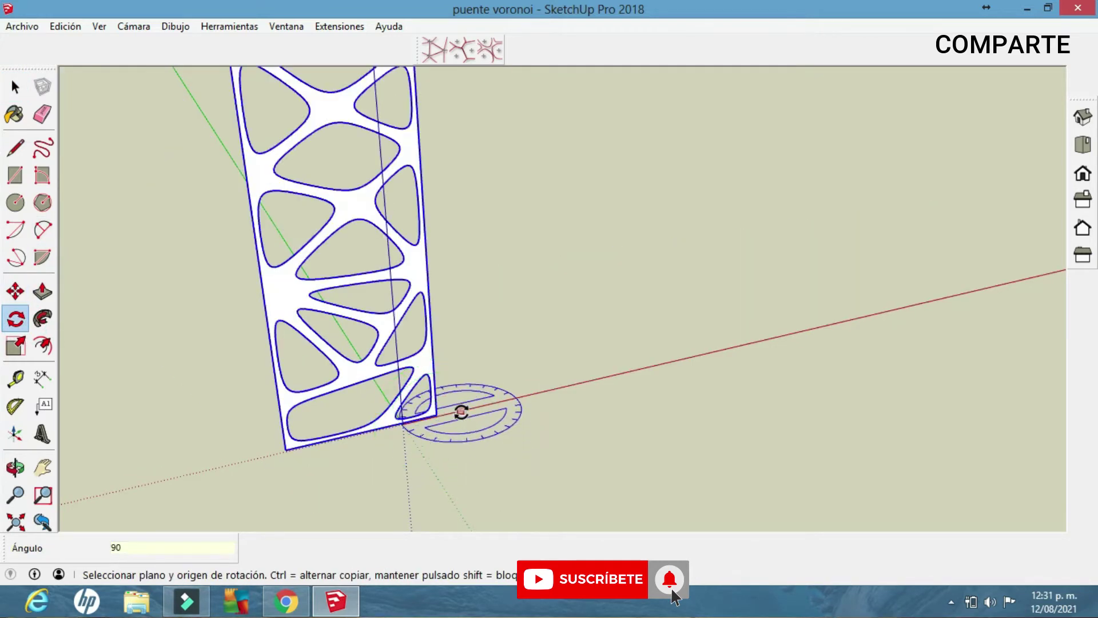
pyautogui.moveTo(458, 411); pyautogui.dragTo(637, 400, button='middle')
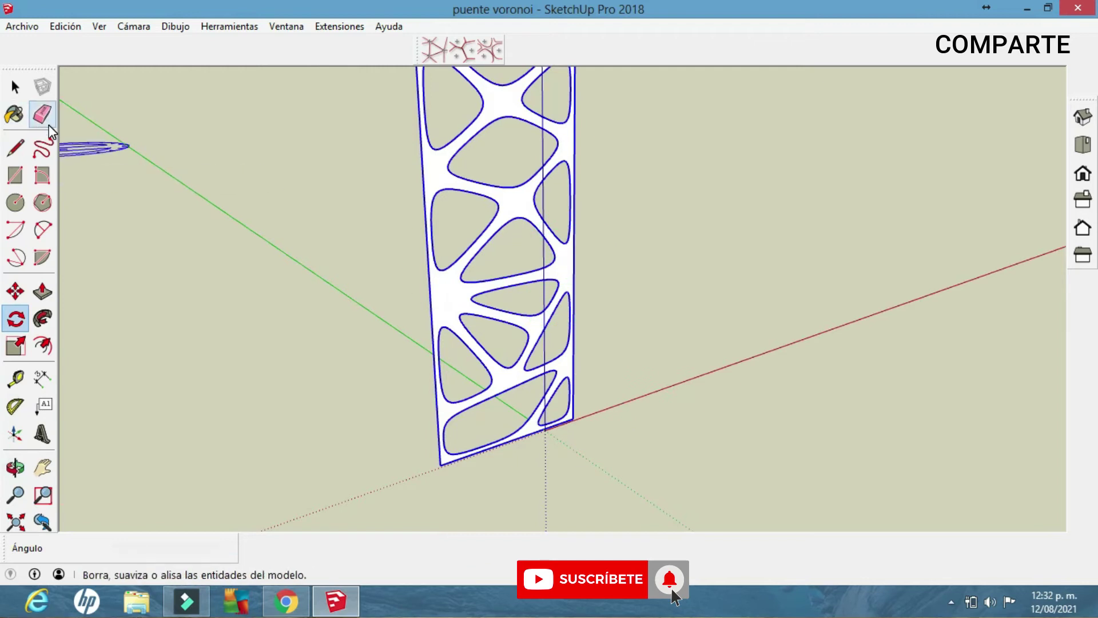
# Step: Enable the Tools on Surface toolbar containing TrueBend and dock it
pyautogui.rightClick(49, 125)
pyautogui.scroll(-3, 194, 343)
pyautogui.scroll(-3, 177, 372)
pyautogui.scroll(-3, 170, 390)
pyautogui.click(166, 392)
pyautogui.moveTo(624, 112); pyautogui.dragTo(613, 48)
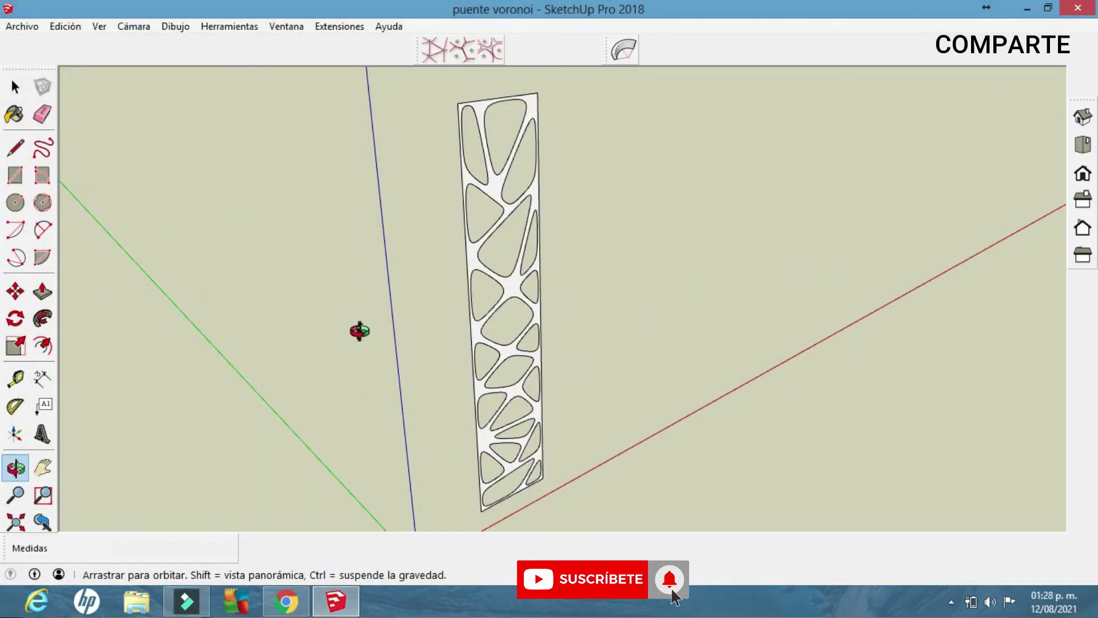
pyautogui.moveTo(359, 331); pyautogui.dragTo(365, 333)
pyautogui.press('space')
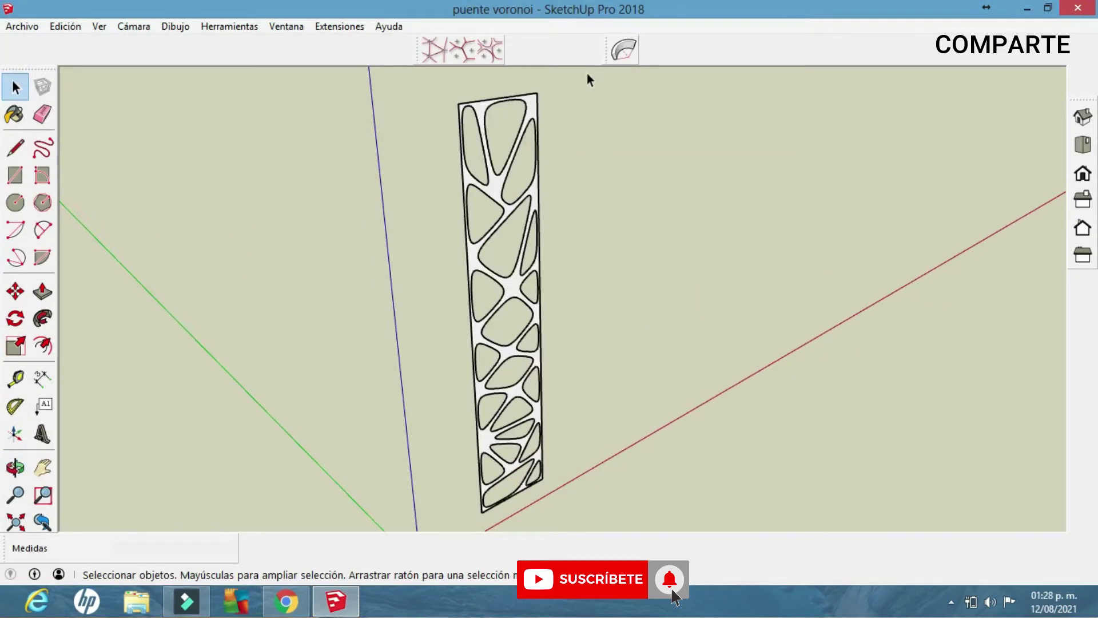
pyautogui.click(527, 107)
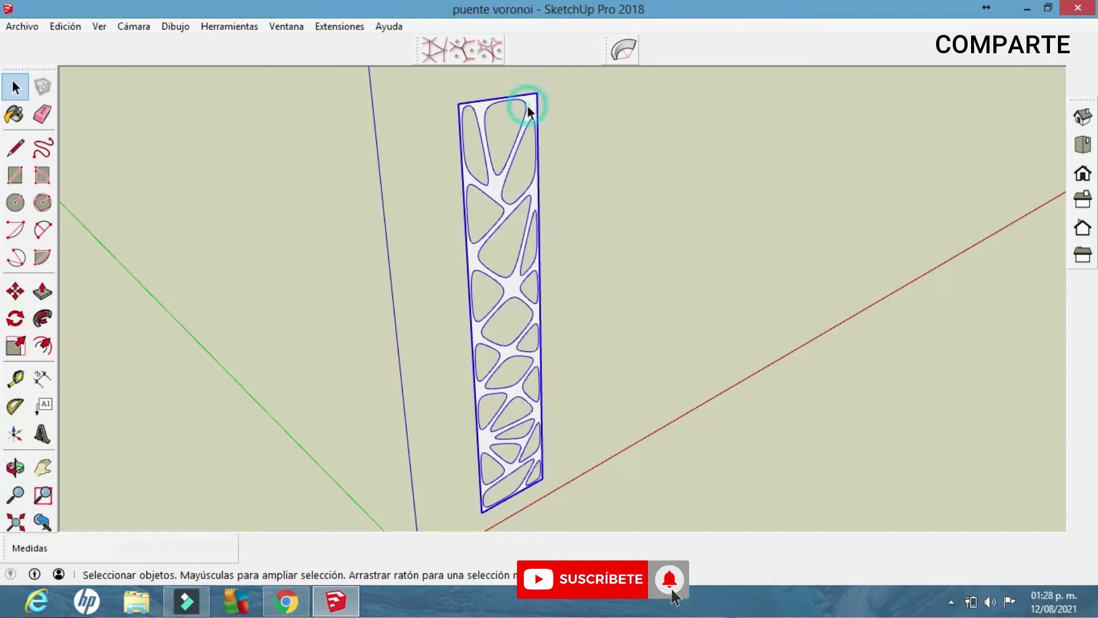
pyautogui.click(624, 50)
pyautogui.moveTo(567, 264)
pyautogui.mouseDown(button='middle')
pyautogui.moveTo(500, 266)
pyautogui.moveTo(663, 255)
pyautogui.moveTo(589, 218)
pyautogui.moveTo(528, 161)
pyautogui.mouseUp(button='middle')
pyautogui.scroll(-1, 537, 270)
pyautogui.moveTo(521, 239)
pyautogui.mouseDown(button='middle')
pyautogui.moveTo(490, 285)
pyautogui.moveTo(540, 295)
pyautogui.moveTo(556, 270)
pyautogui.moveTo(576, 293)
pyautogui.moveTo(578, 275)
pyautogui.moveTo(559, 273)
pyautogui.moveTo(613, 275)
pyautogui.moveTo(551, 296)
pyautogui.moveTo(568, 304)
pyautogui.moveTo(580, 285)
pyautogui.mouseUp(button='middle')
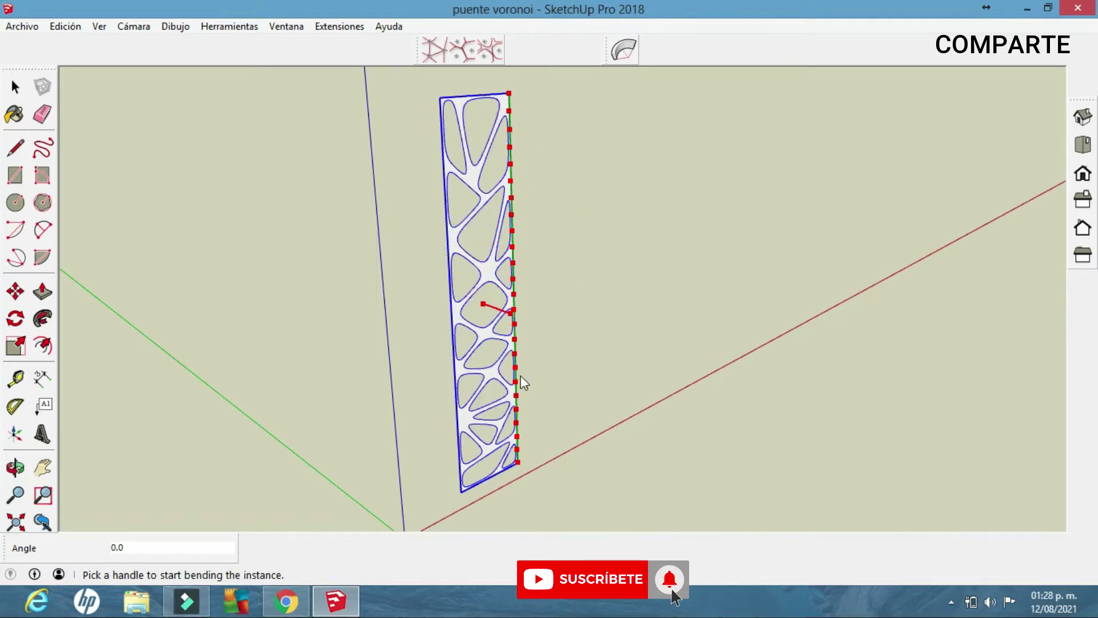
pyautogui.click(15, 86)
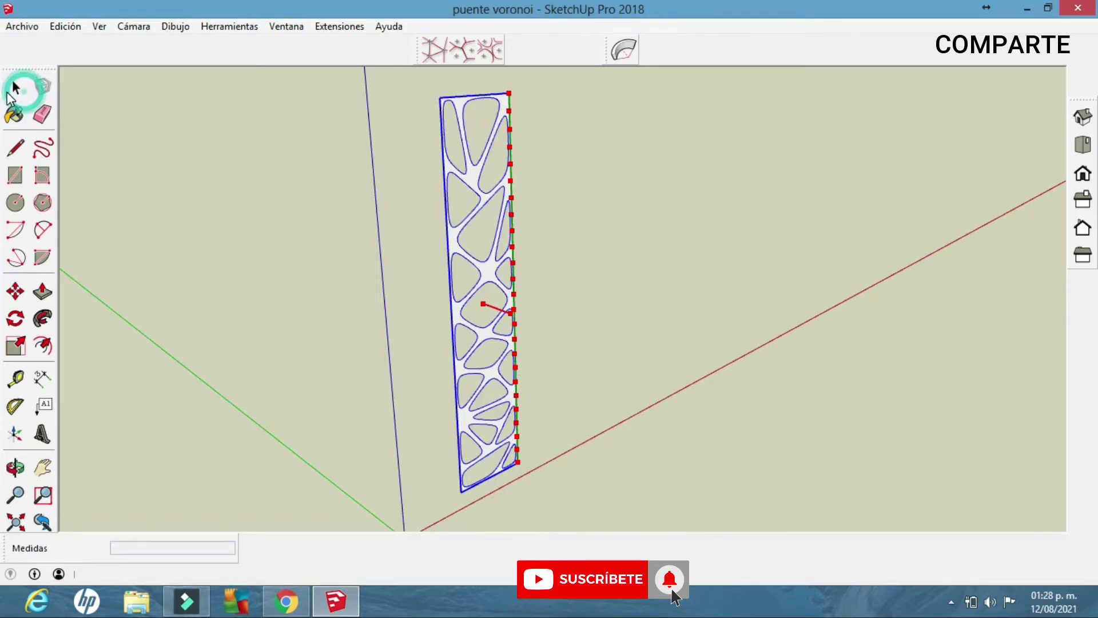
pyautogui.click(120, 100)
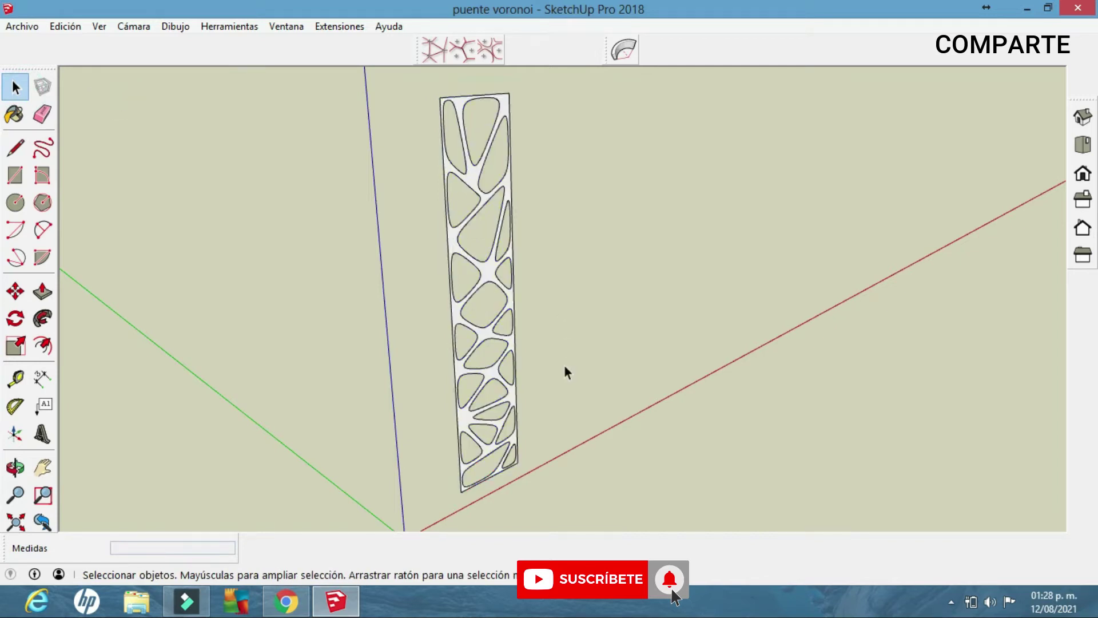
pyautogui.scroll(1, 549, 389)
pyautogui.scroll(1, 534, 407)
pyautogui.scroll(2, 534, 408)
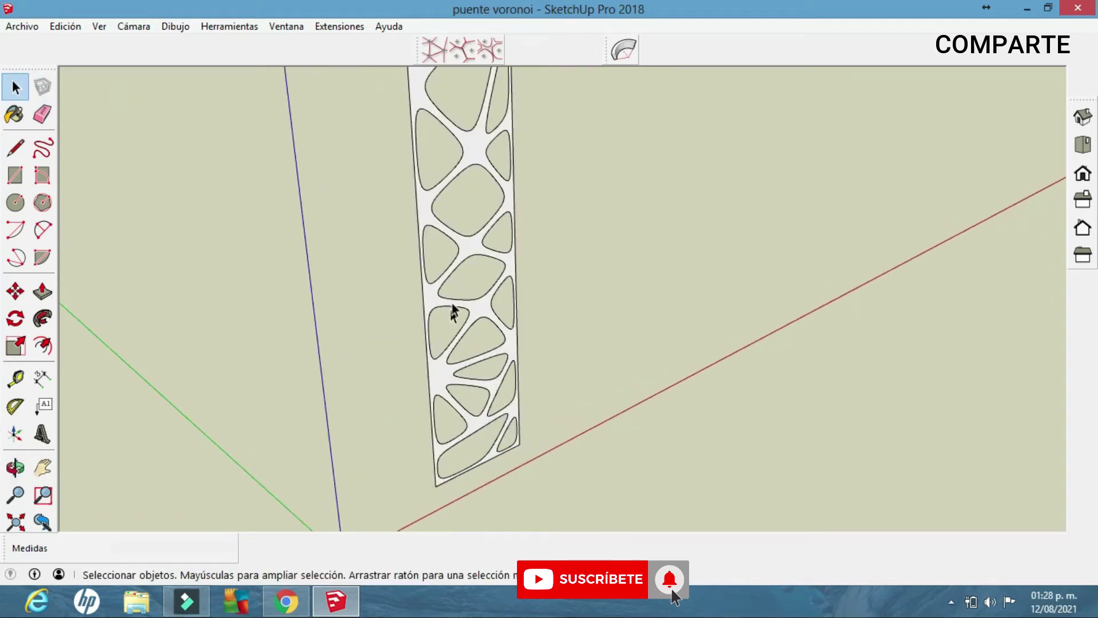
pyautogui.click(430, 296)
# Step: Move the axes origin to the panel's bottom corner with red along the bottom edge
pyautogui.moveTo(429, 294)
pyautogui.mouseDown(button='middle')
pyautogui.moveTo(445, 403)
pyautogui.moveTo(413, 355)
pyautogui.mouseUp(button='middle')
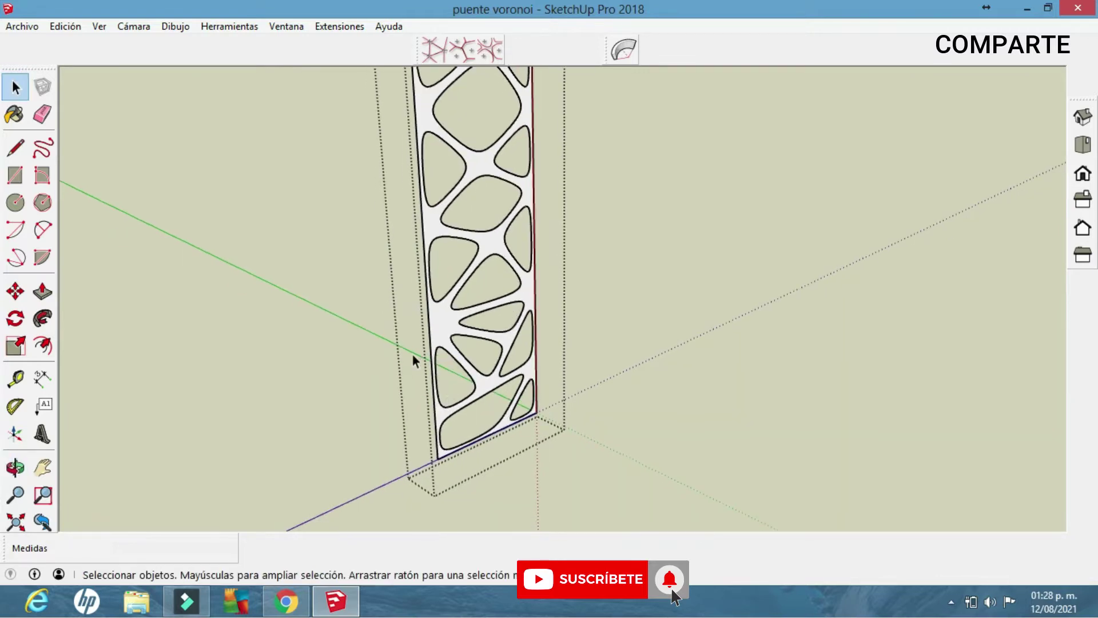
pyautogui.rightClick(386, 338)
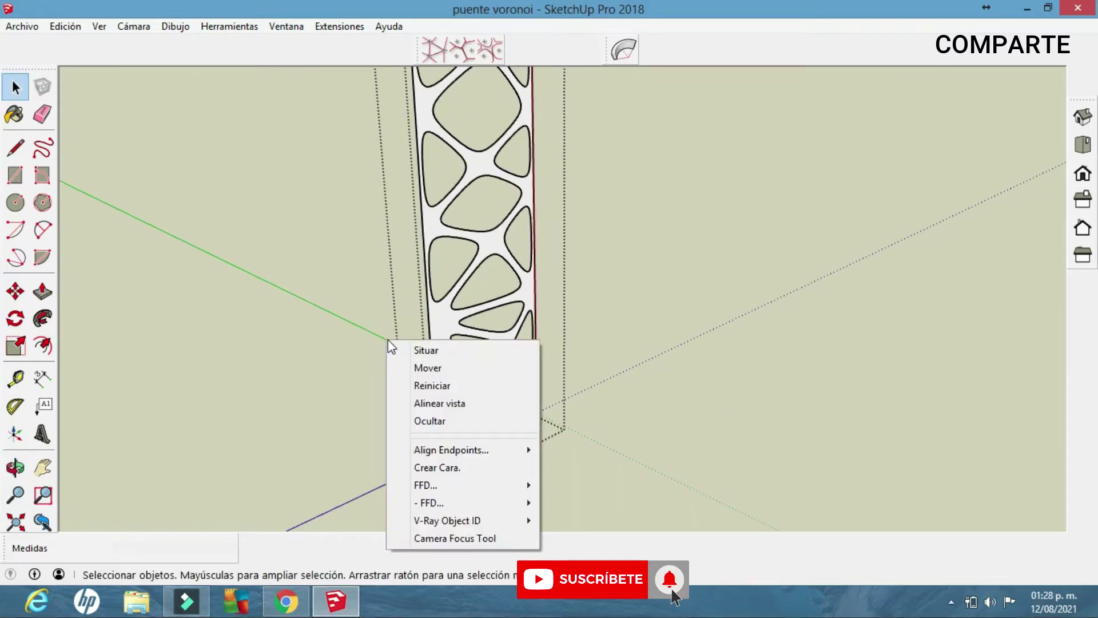
pyautogui.click(418, 354)
pyautogui.moveTo(445, 447)
pyautogui.mouseDown(button='middle')
pyautogui.moveTo(450, 366)
pyautogui.moveTo(454, 394)
pyautogui.mouseUp(button='middle')
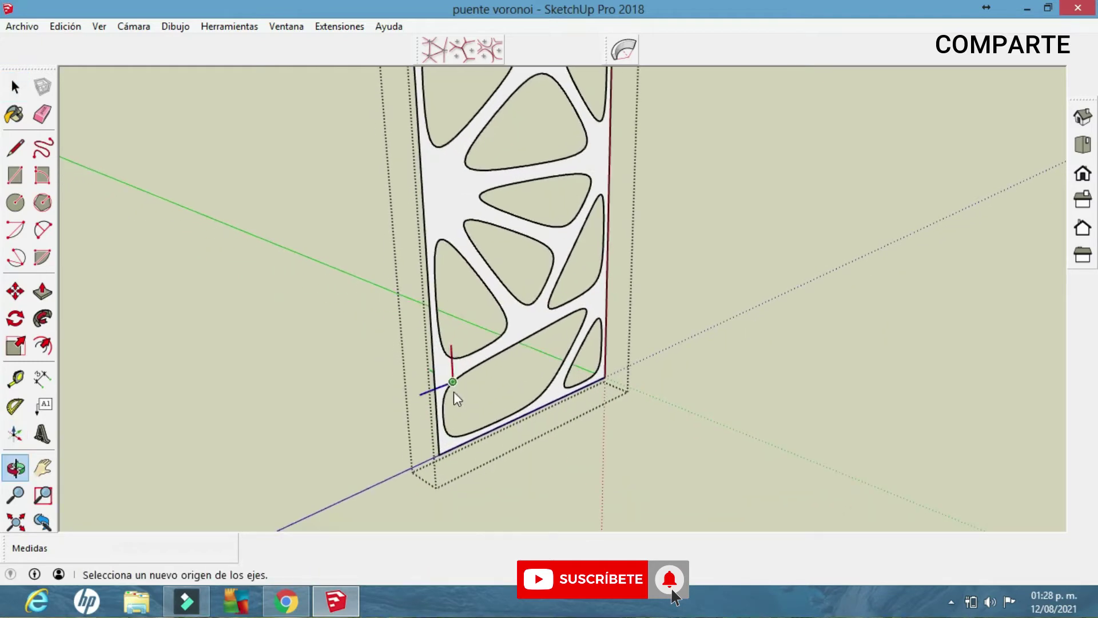
pyautogui.click(440, 449)
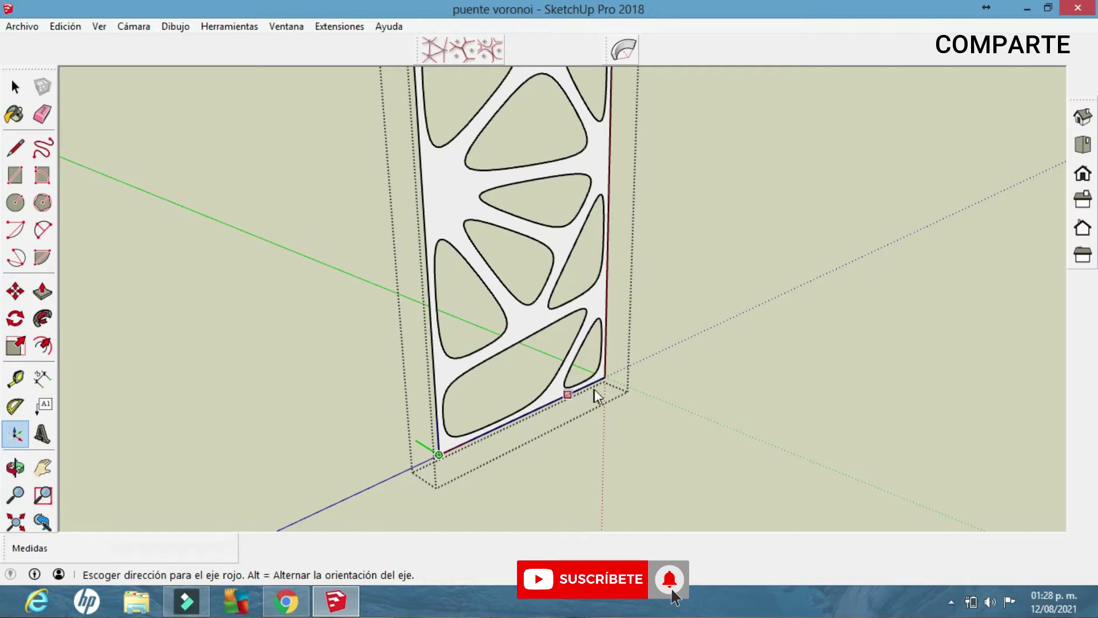
pyautogui.click(487, 441)
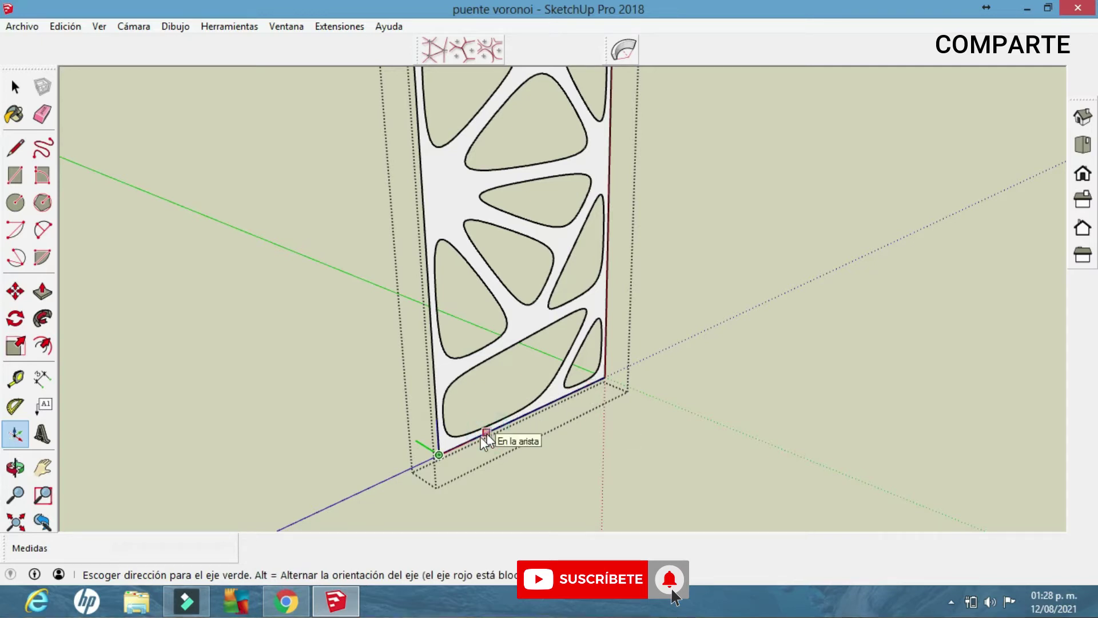
pyautogui.click(425, 447)
pyautogui.moveTo(478, 416)
pyautogui.mouseDown(button='middle')
pyautogui.moveTo(578, 411)
pyautogui.moveTo(581, 422)
pyautogui.moveTo(446, 387)
pyautogui.moveTo(559, 407)
pyautogui.moveTo(620, 385)
pyautogui.mouseUp(button='middle')
pyautogui.moveTo(525, 400)
pyautogui.mouseDown(button='middle')
pyautogui.moveTo(607, 390)
pyautogui.moveTo(527, 368)
pyautogui.mouseUp(button='middle')
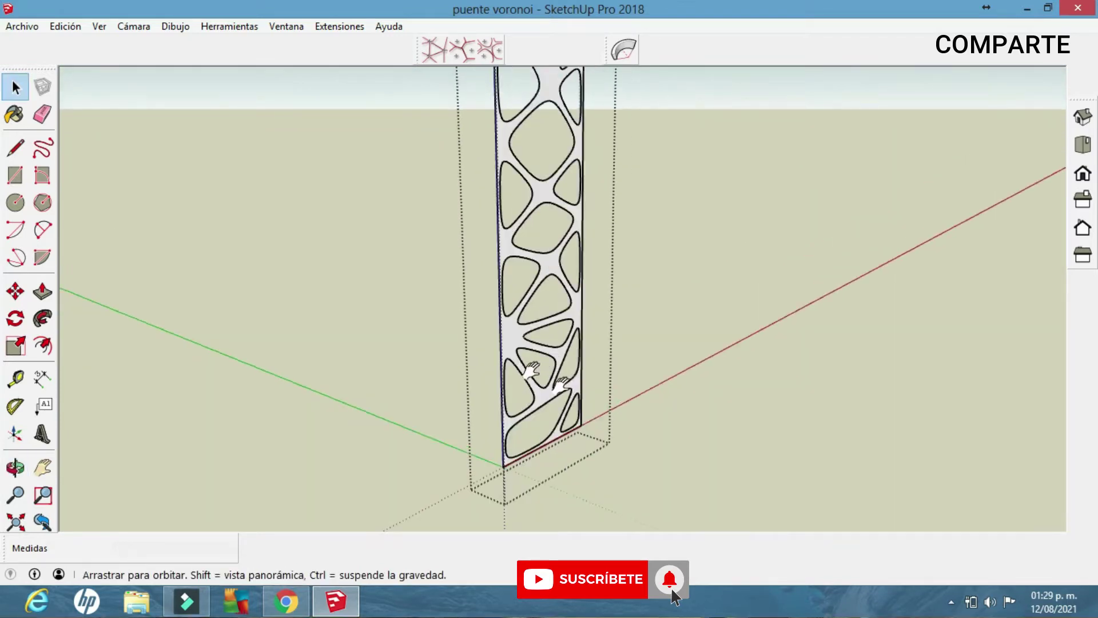
# Step: Close the panel group and TrueBend it 180° from its bottom handle, giving a 3.18 m radius
pyautogui.click(286, 133)
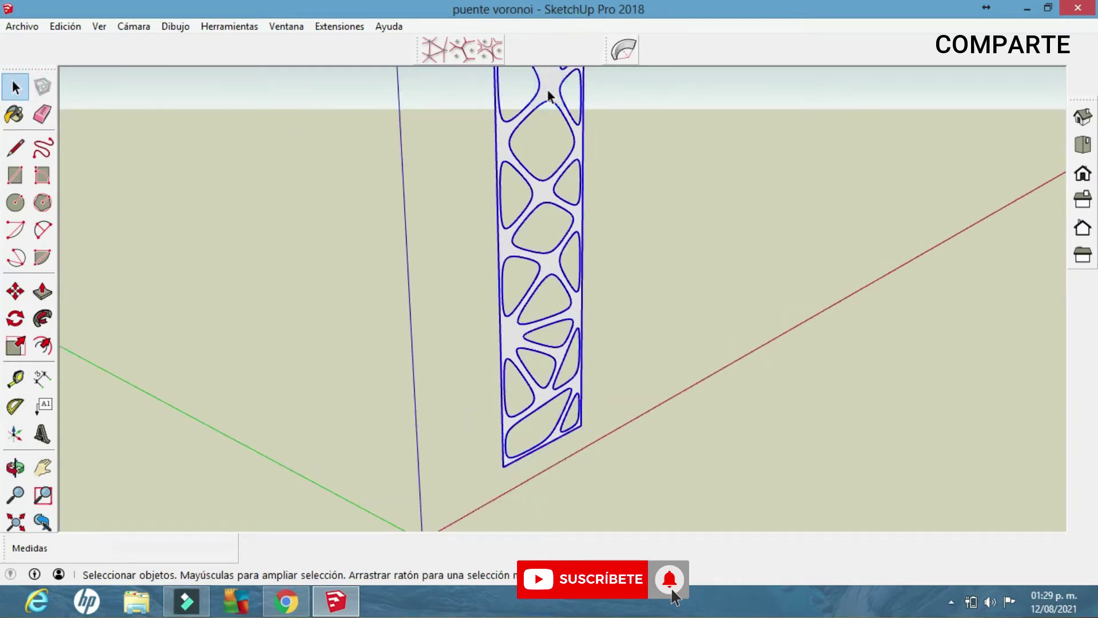
pyautogui.click(625, 52)
pyautogui.moveTo(563, 383); pyautogui.dragTo(539, 448, button='middle')
pyautogui.scroll(2, 539, 448)
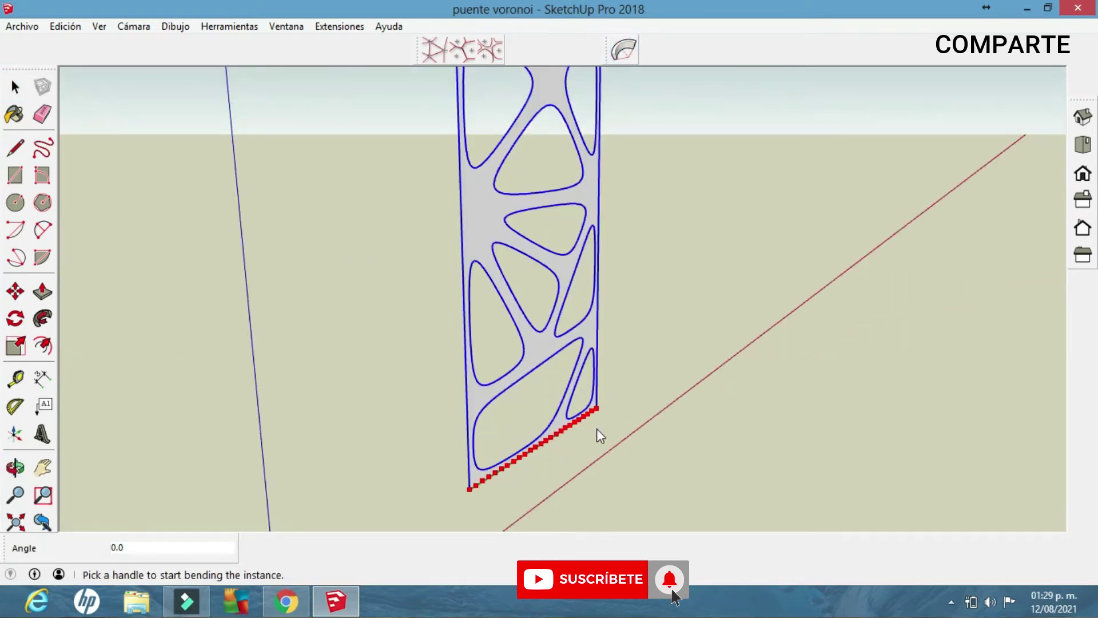
pyautogui.scroll(-1, 599, 440)
pyautogui.scroll(-2, 595, 449)
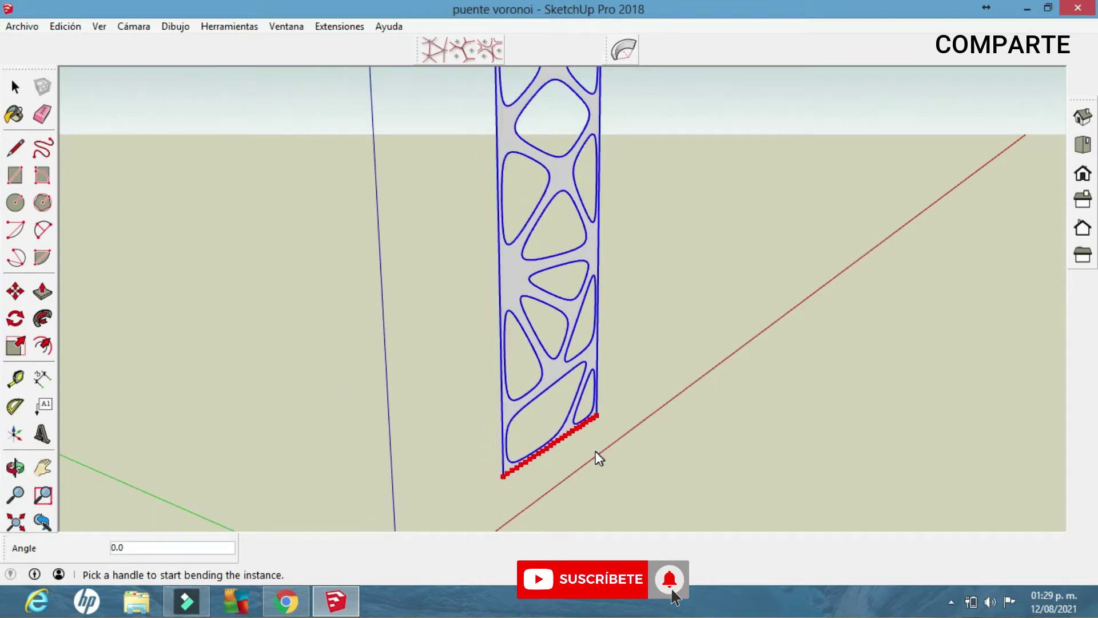
pyautogui.moveTo(597, 457)
pyautogui.mouseDown(button='middle')
pyautogui.moveTo(498, 343)
pyautogui.moveTo(505, 230)
pyautogui.mouseUp(button='middle')
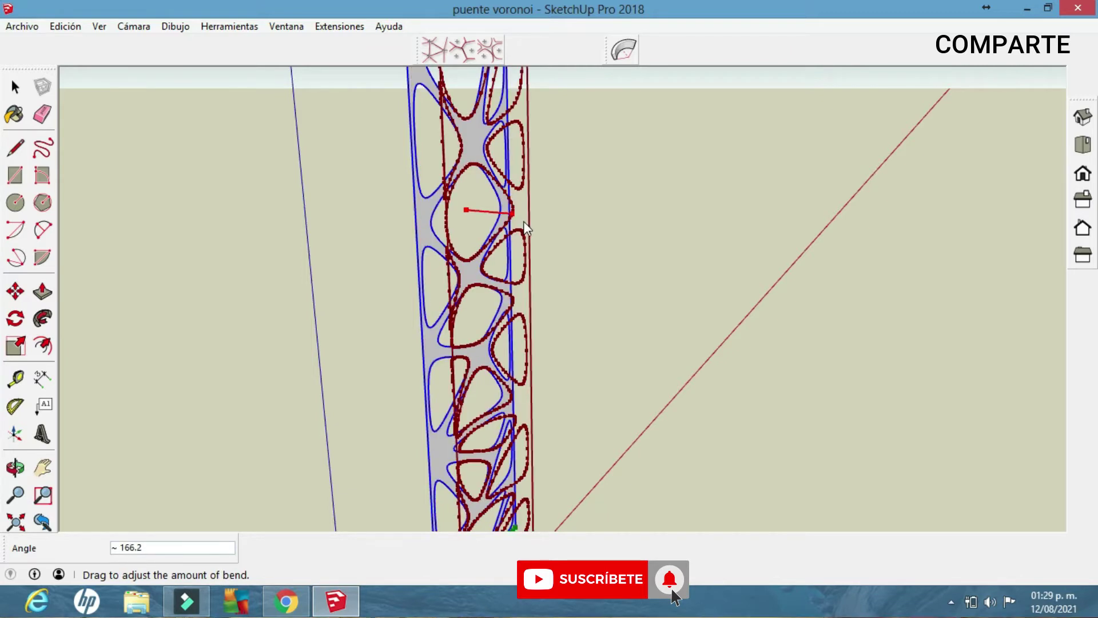
pyautogui.click(530, 224)
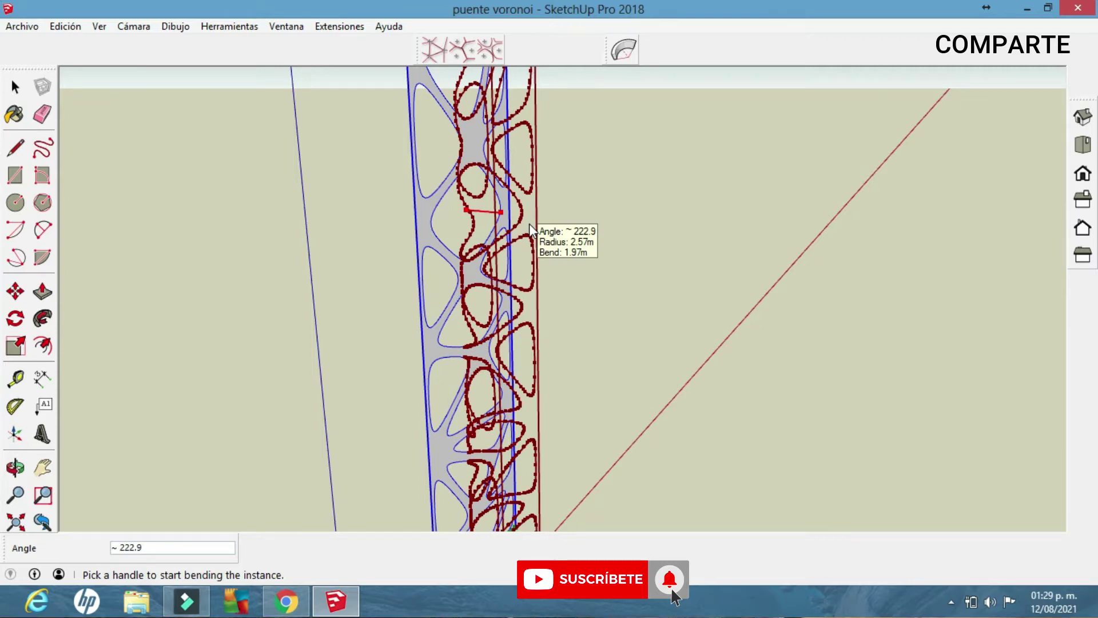
pyautogui.write('180')
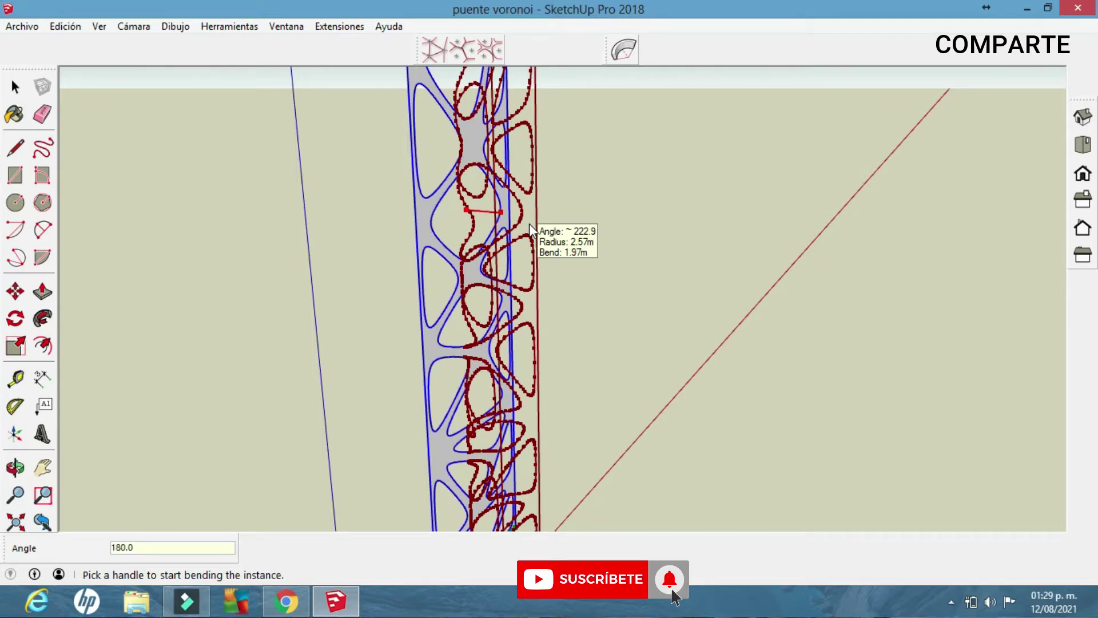
pyautogui.press('Return')
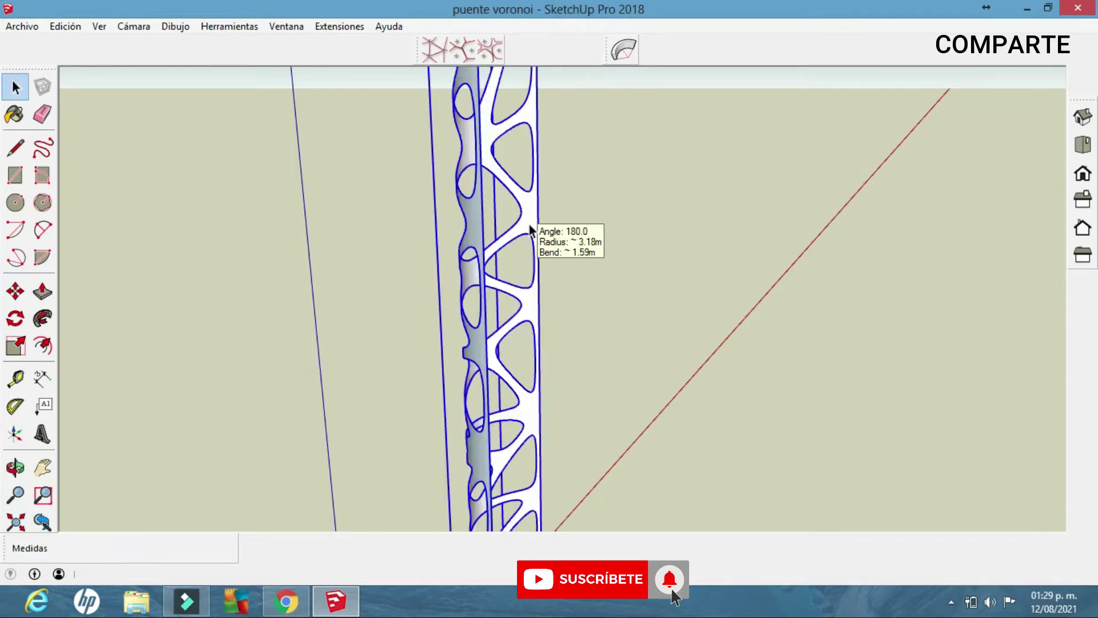
# Step: Rotate the bent Voronoi panel 90° about its base so the arch runs along the red axis
pyautogui.moveTo(530, 230)
pyautogui.mouseDown(button='middle')
pyautogui.moveTo(277, 160)
pyautogui.moveTo(462, 369)
pyautogui.mouseUp(button='middle')
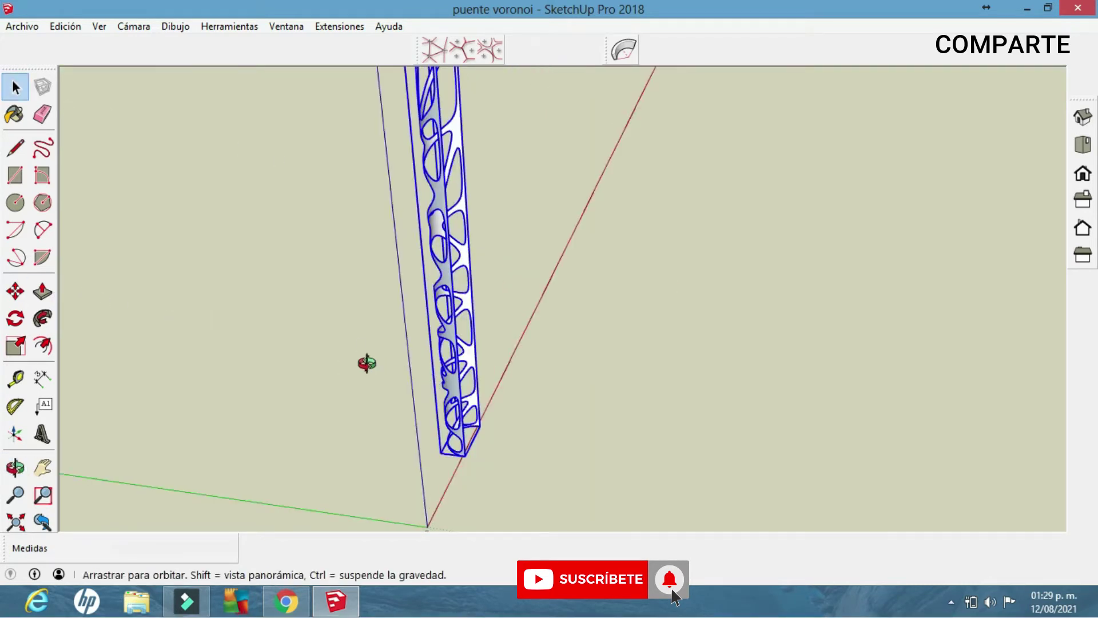
pyautogui.moveTo(365, 363); pyautogui.dragTo(211, 333, button='middle')
pyautogui.press('q')
pyautogui.click(437, 424)
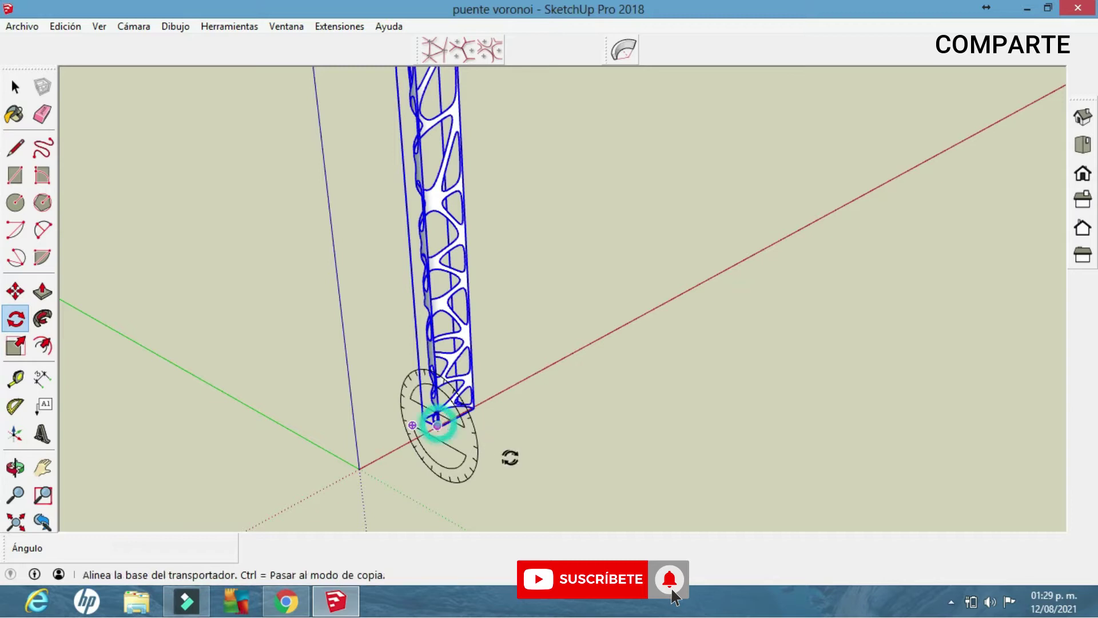
pyautogui.click(507, 461)
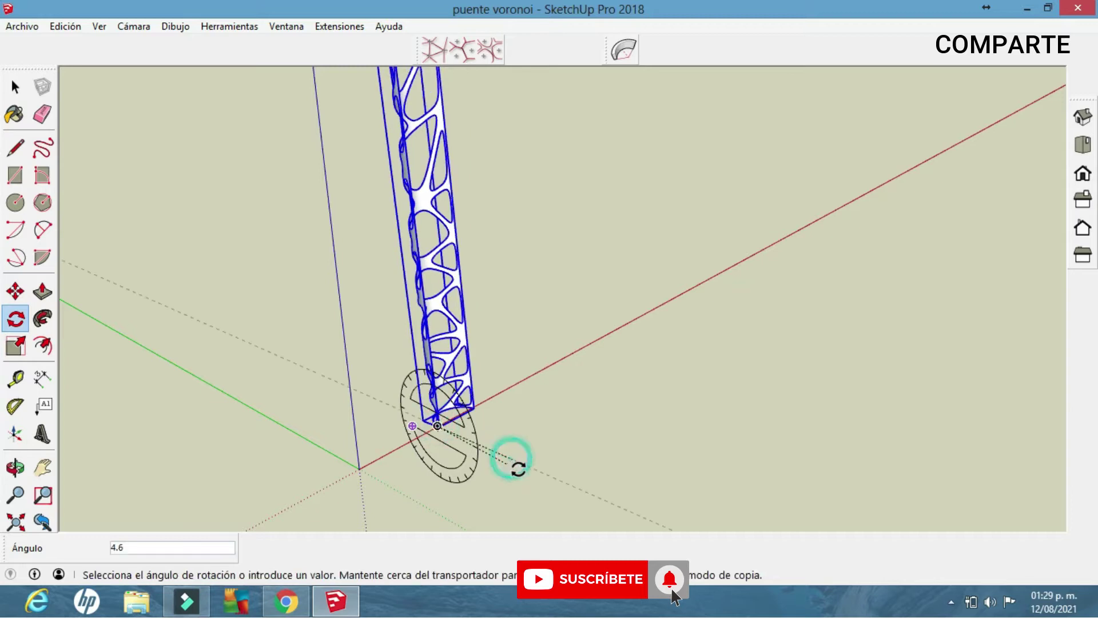
pyautogui.click(235, 321)
pyautogui.hotkey('ctrl', 'z')
pyautogui.moveTo(429, 429); pyautogui.dragTo(396, 379, button='middle')
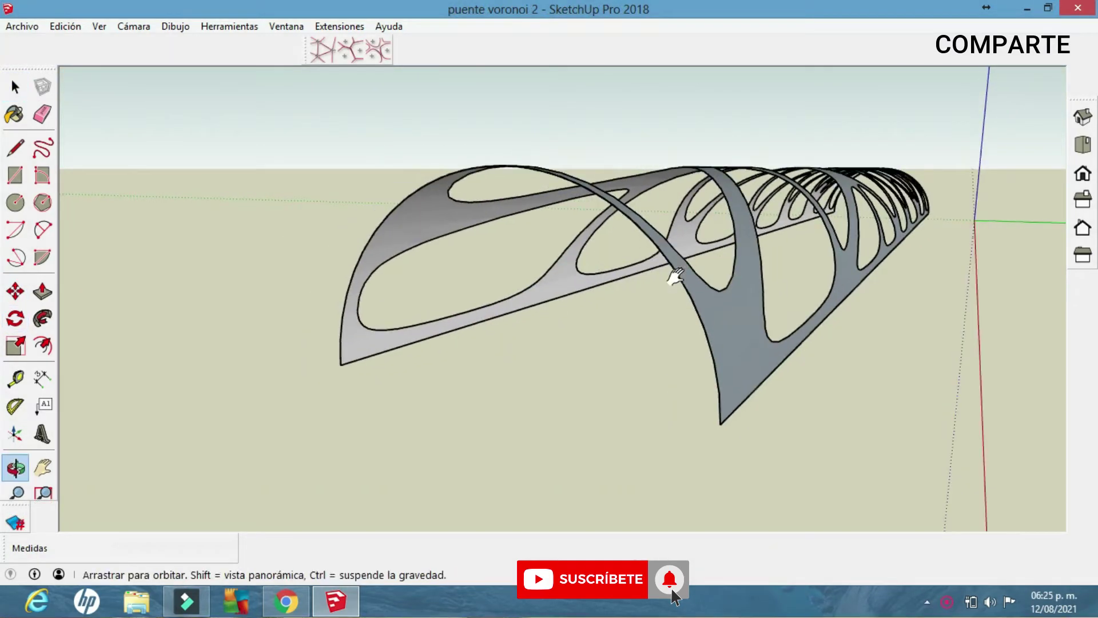
# Step: Draw a line across the arch base to close its front opening with a face
pyautogui.moveTo(675, 276); pyautogui.dragTo(694, 277, button='middle')
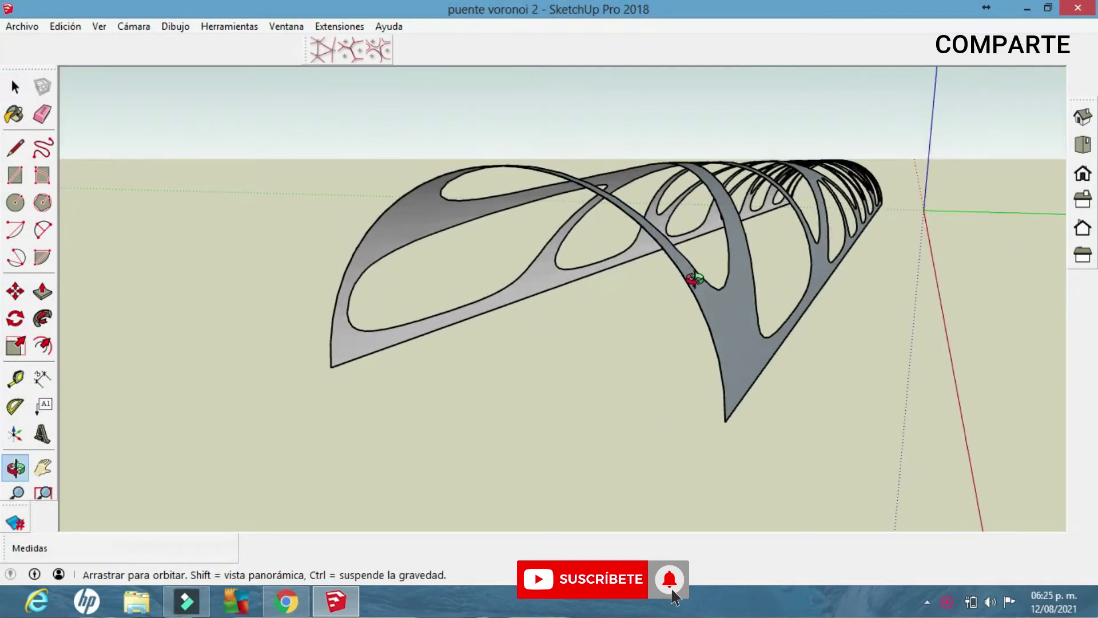
pyautogui.press('l')
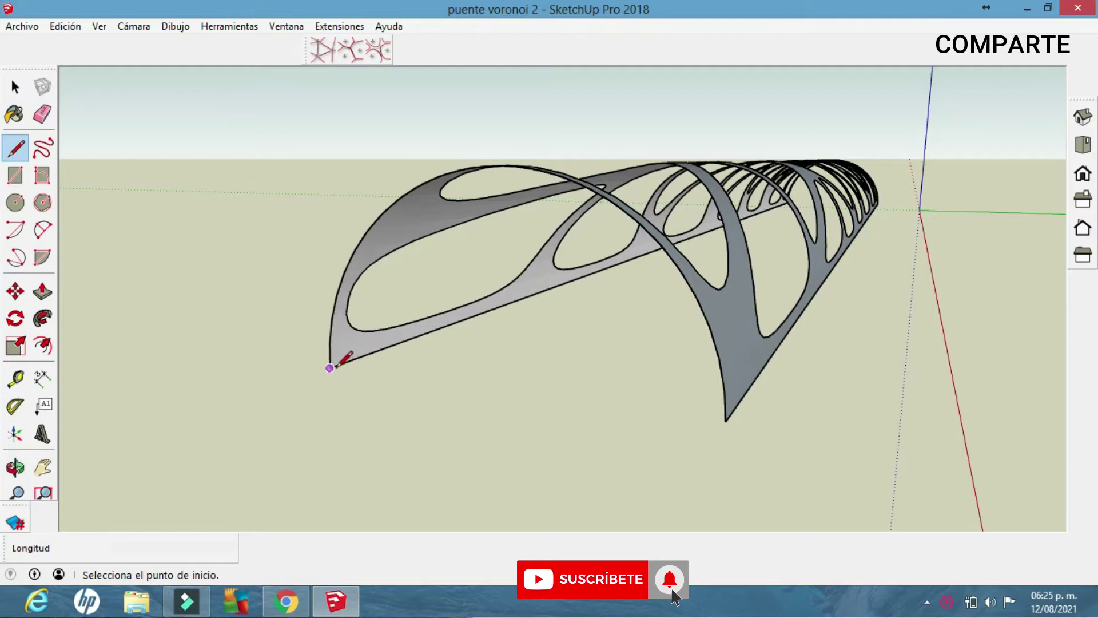
pyautogui.click(330, 367)
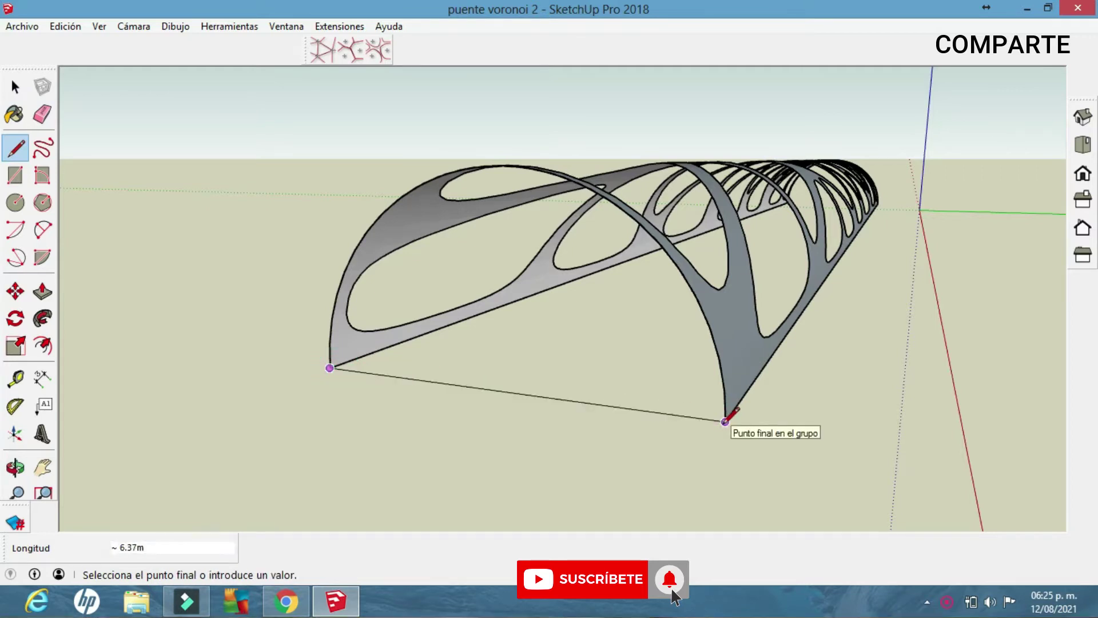
pyautogui.click(724, 421)
pyautogui.moveTo(648, 405)
pyautogui.mouseDown(button='middle')
pyautogui.moveTo(544, 407)
pyautogui.moveTo(527, 385)
pyautogui.moveTo(596, 381)
pyautogui.moveTo(657, 418)
pyautogui.mouseUp(button='middle')
pyautogui.click(678, 430)
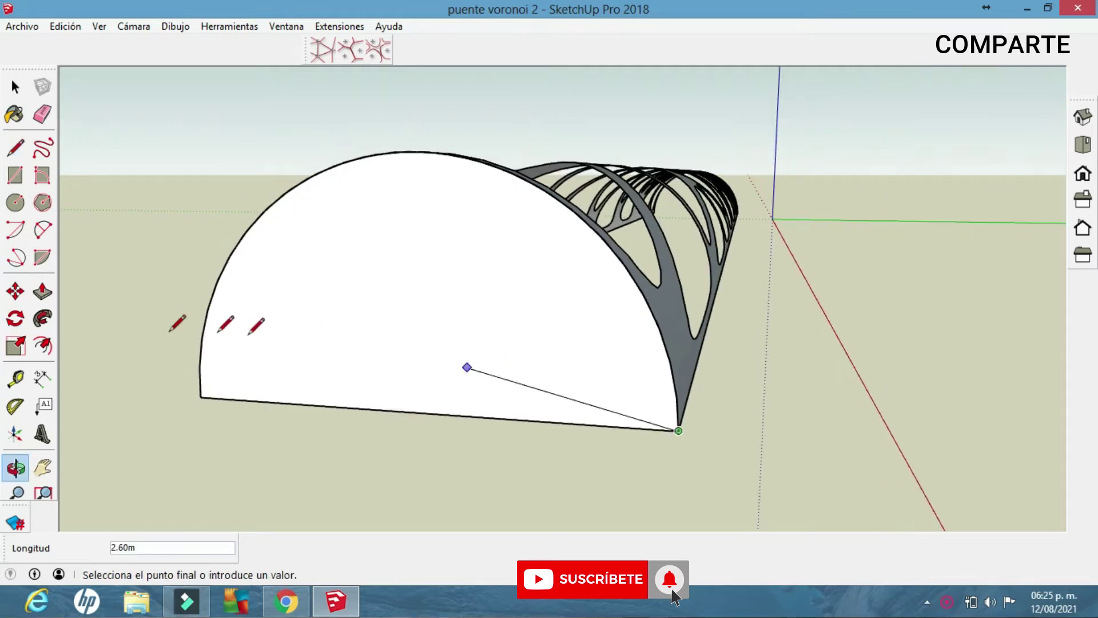
# Step: Offset the arch face inward and erase the bottom edges, leaving a thin semicircular rim
pyautogui.click(43, 345)
pyautogui.click(471, 159)
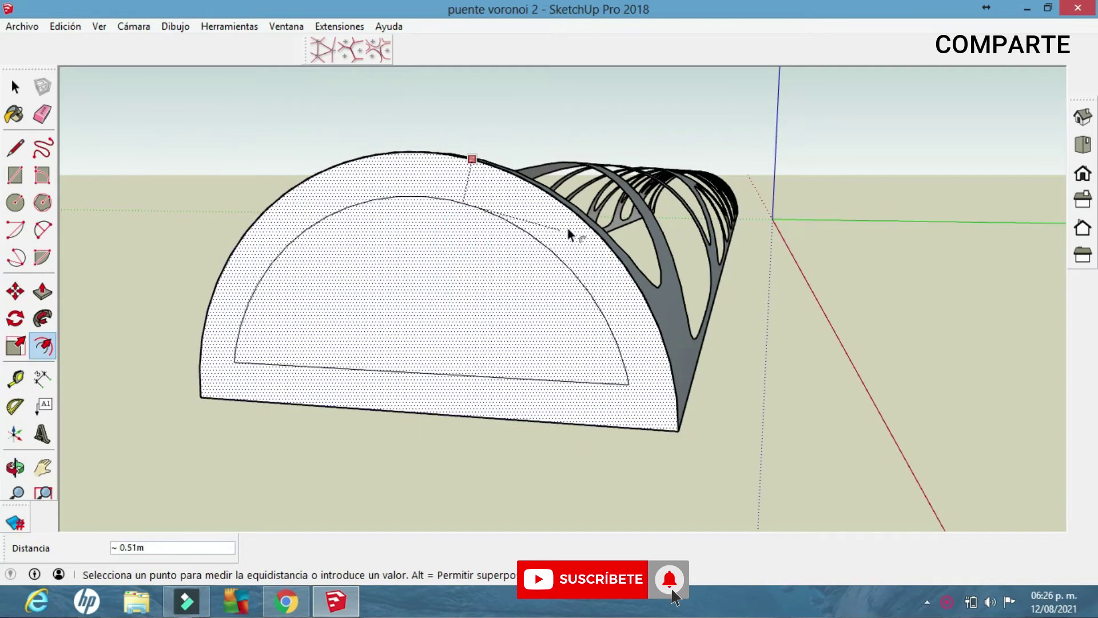
pyautogui.click(776, 234)
pyautogui.moveTo(658, 329); pyautogui.dragTo(549, 311, button='middle')
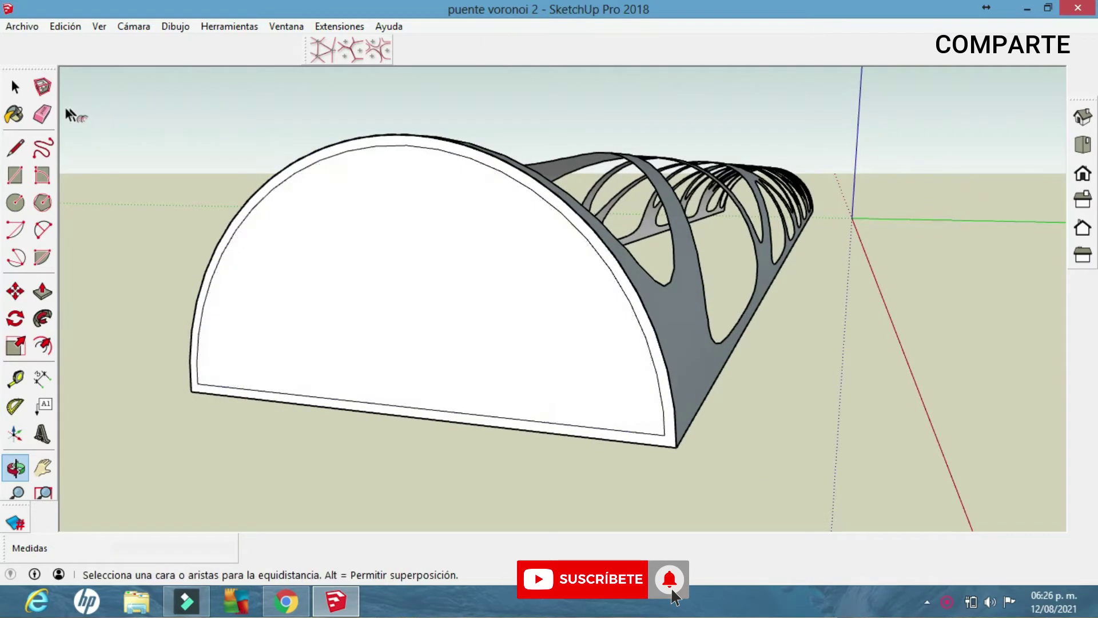
pyautogui.click(42, 114)
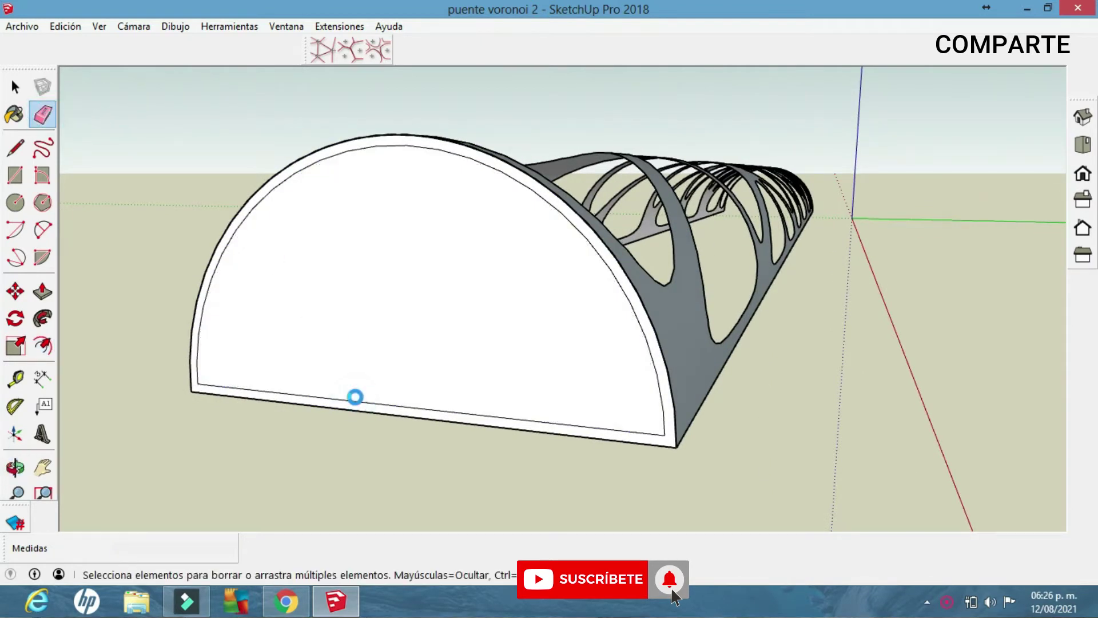
pyautogui.click(485, 412)
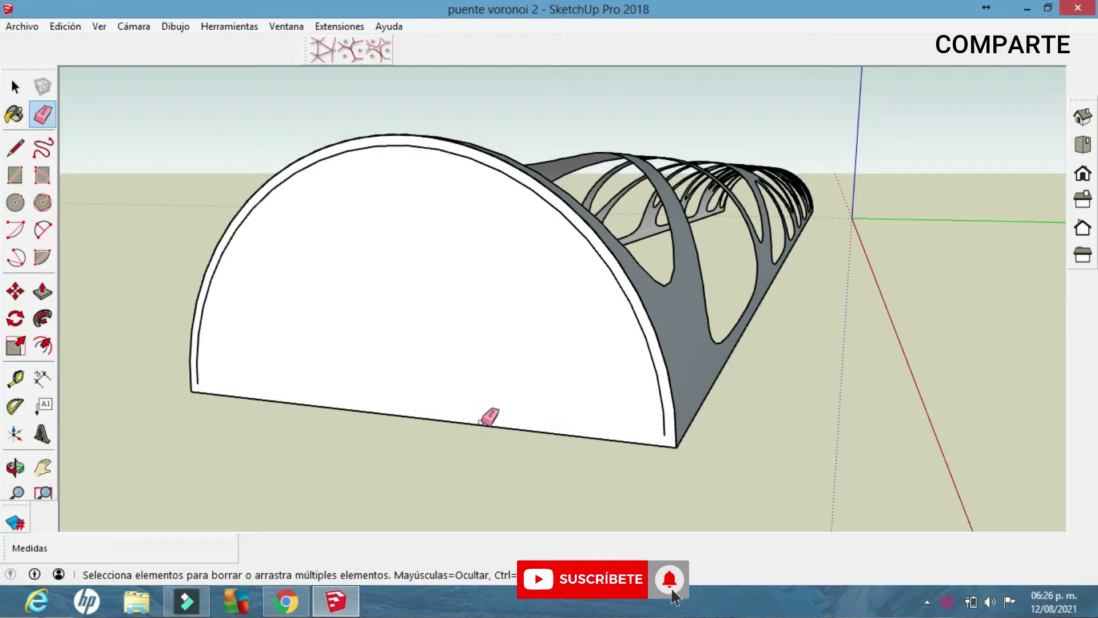
pyautogui.click(480, 422)
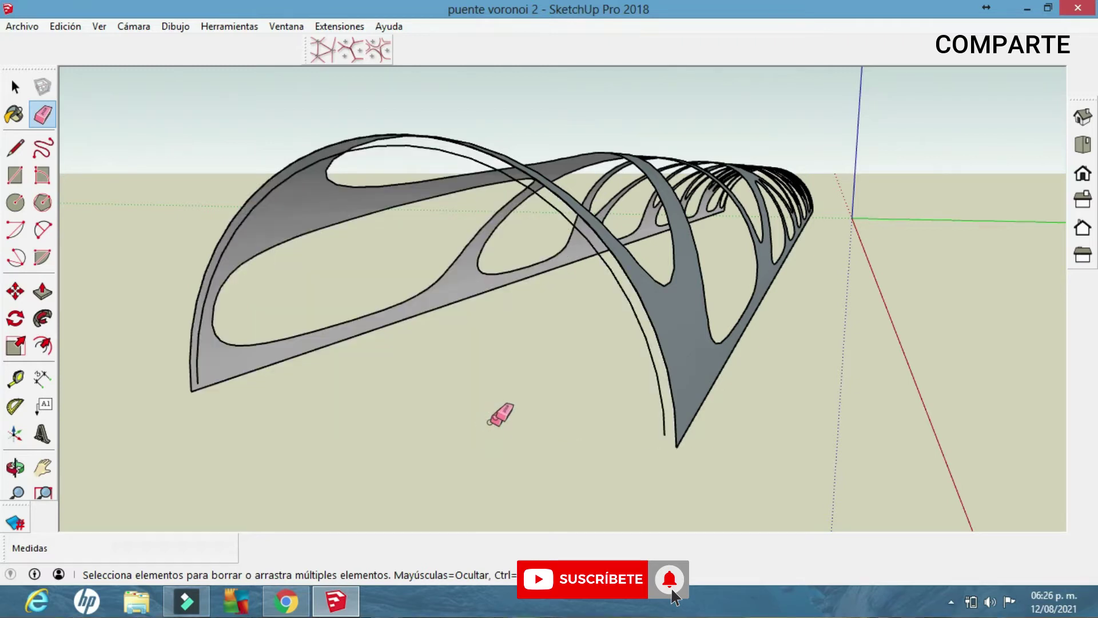
# Step: Enable the Herramientas de Extrusión toolbar and dock it in the top toolbar row
pyautogui.moveTo(481, 384)
pyautogui.mouseDown(button='middle')
pyautogui.moveTo(736, 385)
pyautogui.moveTo(446, 383)
pyautogui.moveTo(383, 359)
pyautogui.moveTo(454, 412)
pyautogui.moveTo(569, 257)
pyautogui.moveTo(507, 355)
pyautogui.moveTo(539, 331)
pyautogui.moveTo(343, 320)
pyautogui.mouseUp(button='middle')
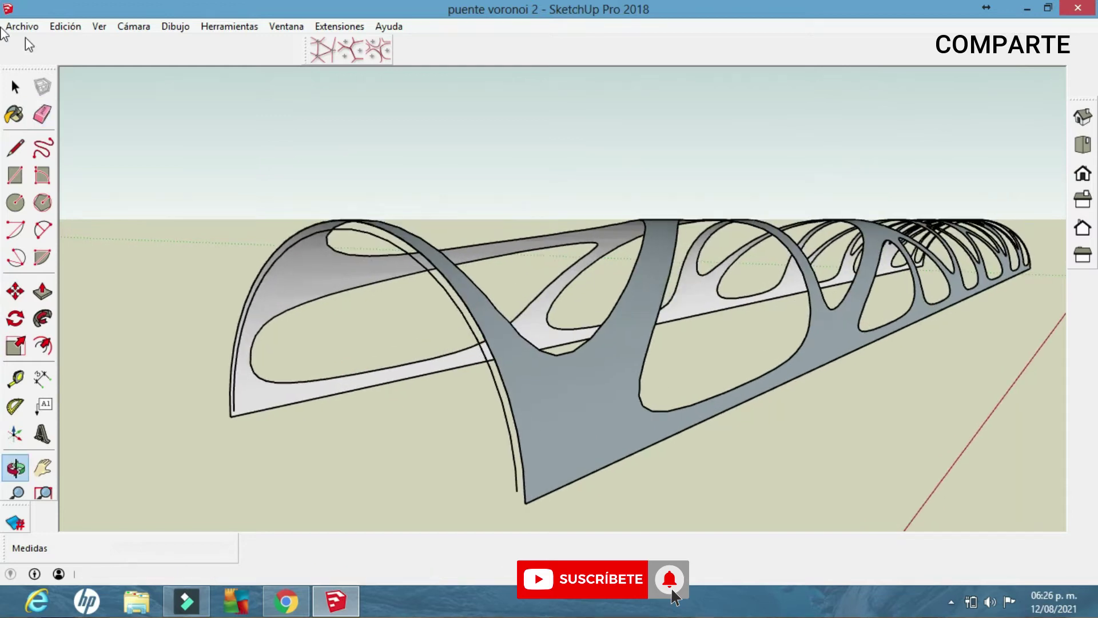
pyautogui.rightClick(50, 202)
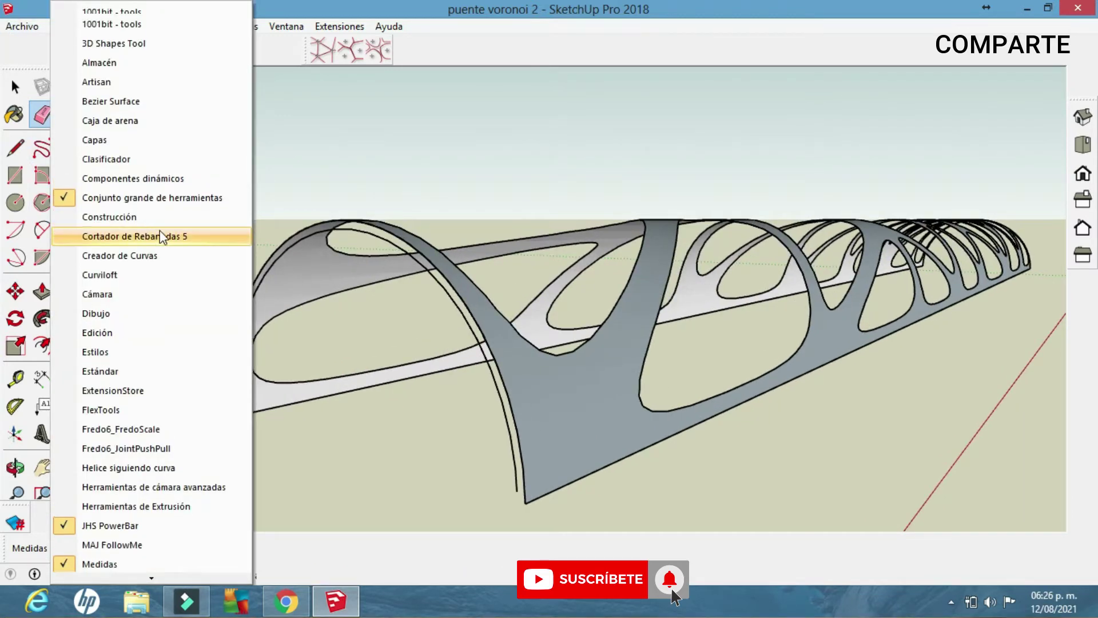
pyautogui.scroll(-3, 164, 232)
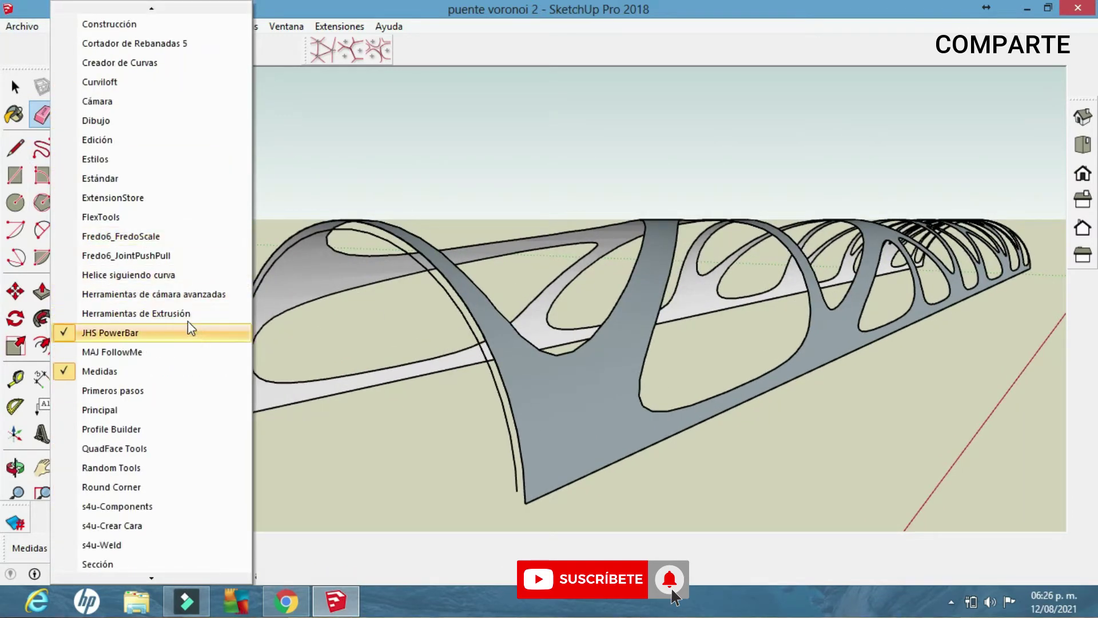
pyautogui.click(172, 313)
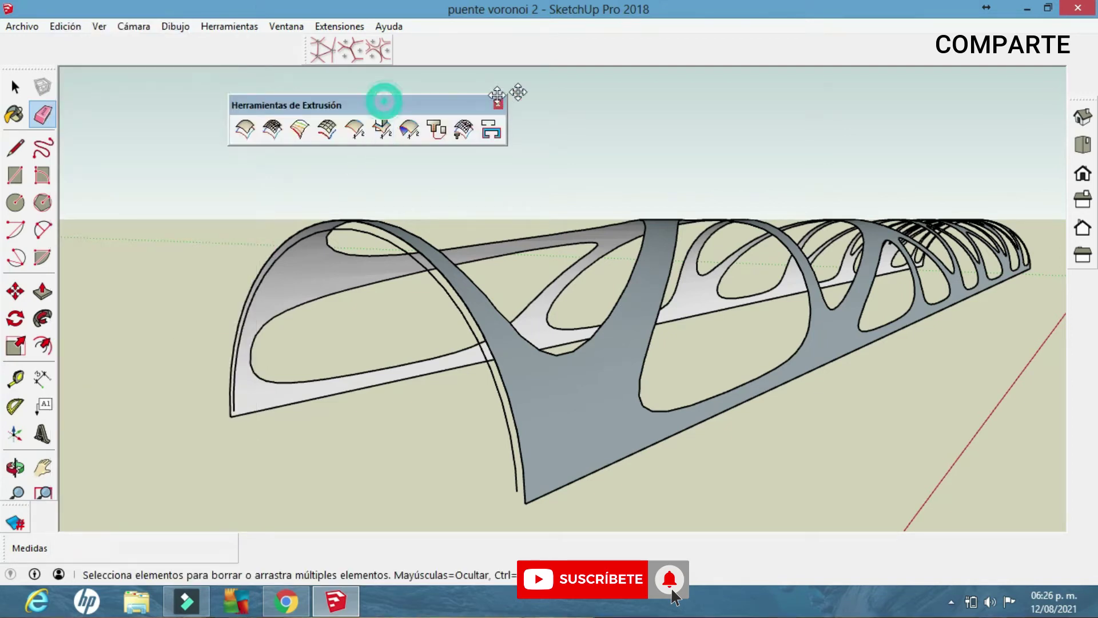
pyautogui.moveTo(384, 101); pyautogui.dragTo(459, 76)
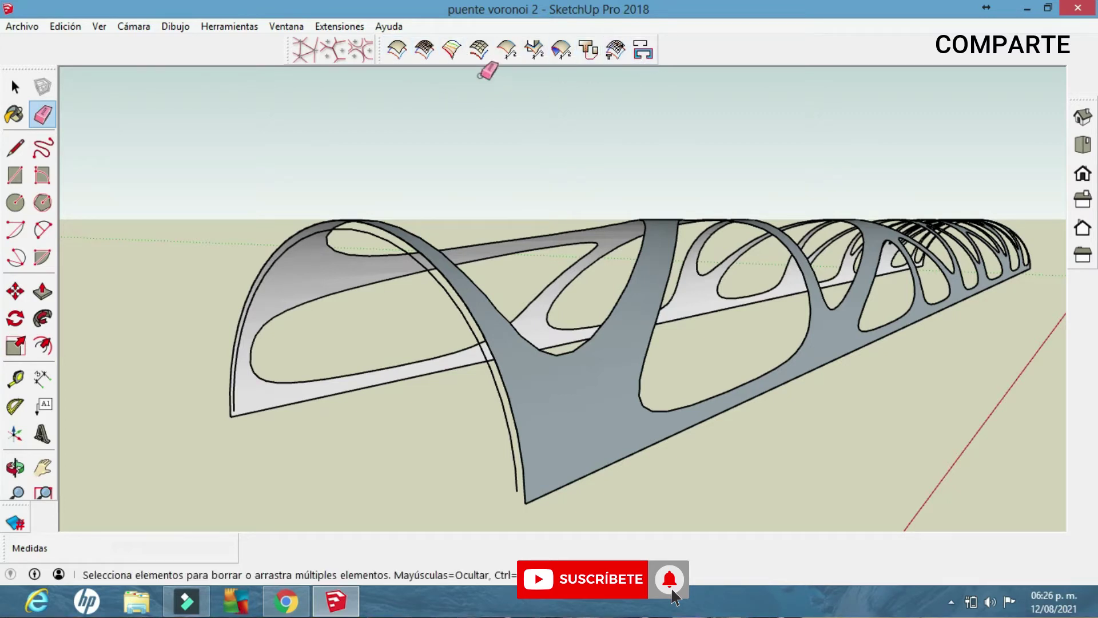
pyautogui.moveTo(458, 231)
pyautogui.mouseDown(button='middle')
pyautogui.moveTo(407, 238)
pyautogui.moveTo(480, 235)
pyautogui.moveTo(478, 201)
pyautogui.moveTo(429, 215)
pyautogui.mouseUp(button='middle')
# Step: Extrude the front inner arc by vector to the tunnel's far end, forming a continuous inner shell
pyautogui.click(15, 87)
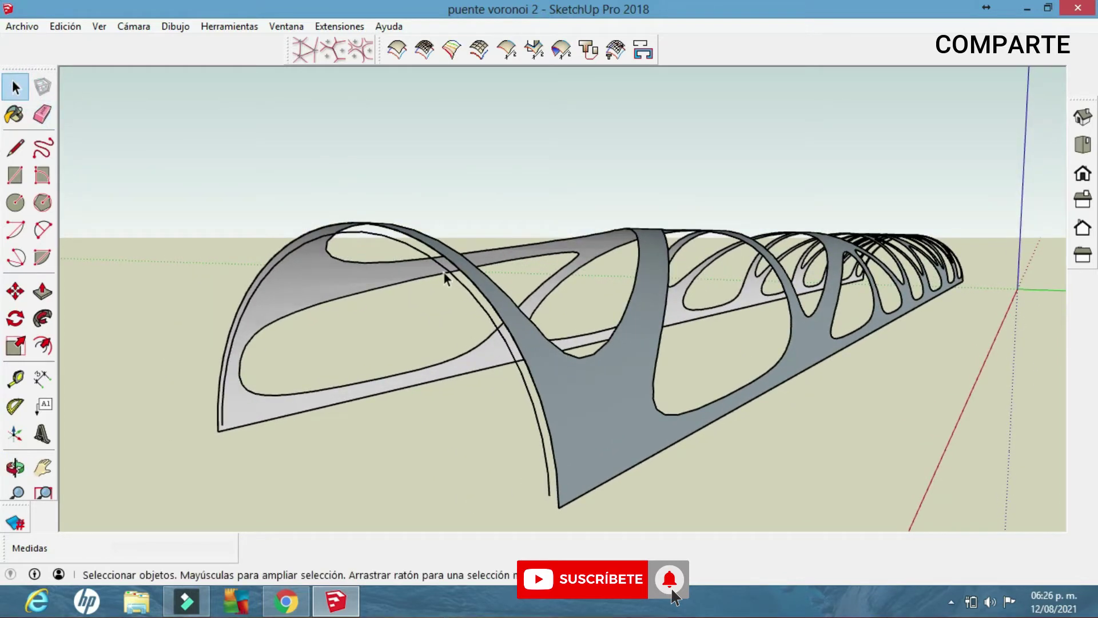
pyautogui.click(444, 270)
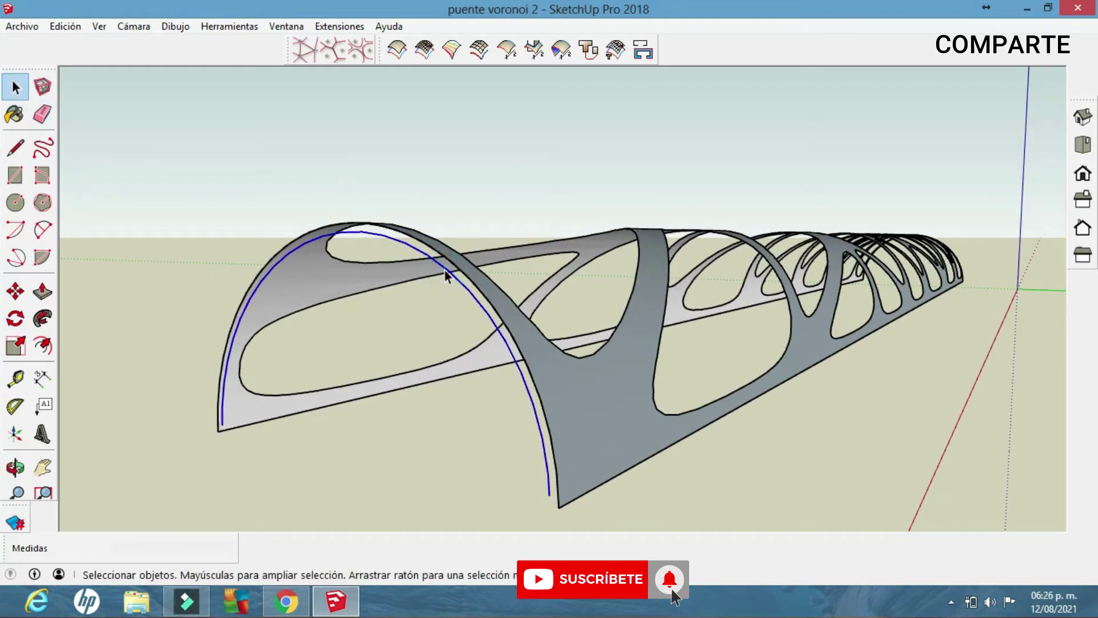
pyautogui.click(501, 56)
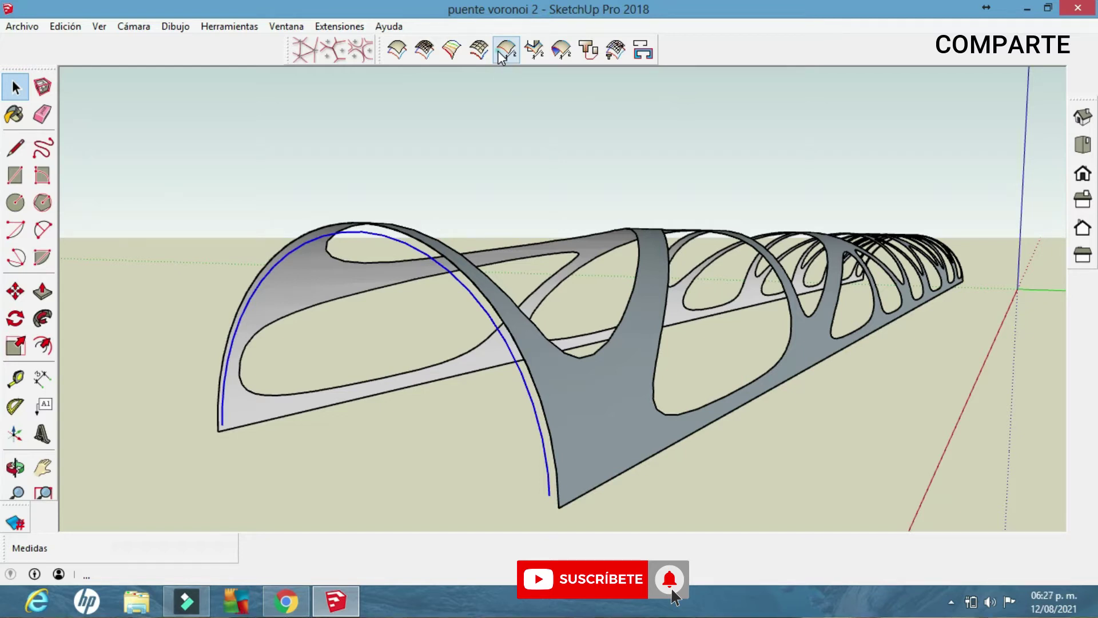
pyautogui.click(501, 56)
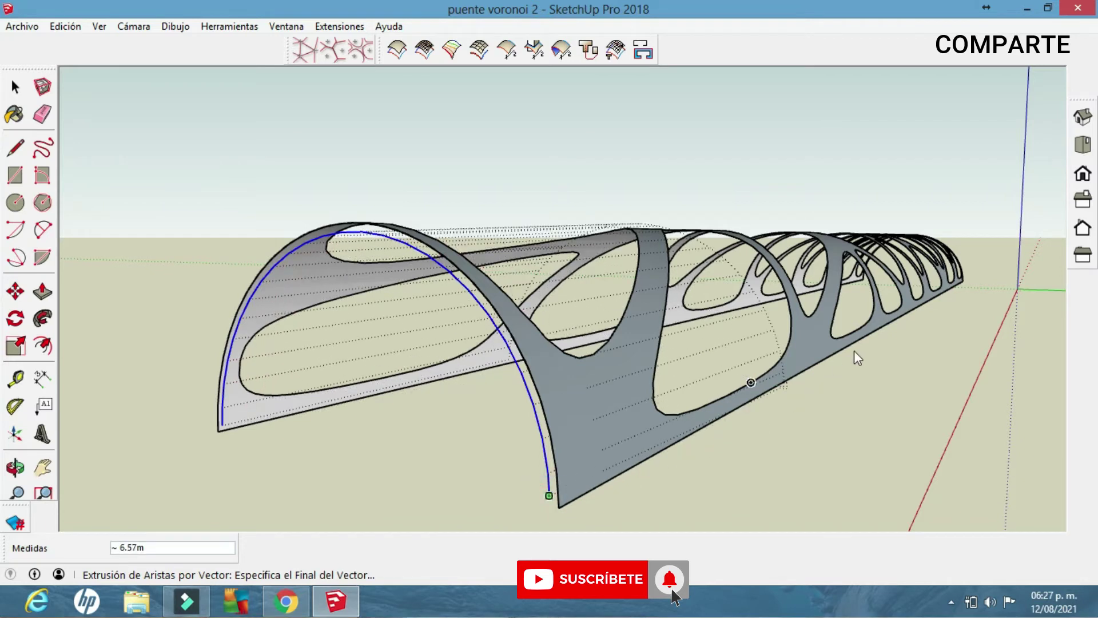
pyautogui.click(960, 280)
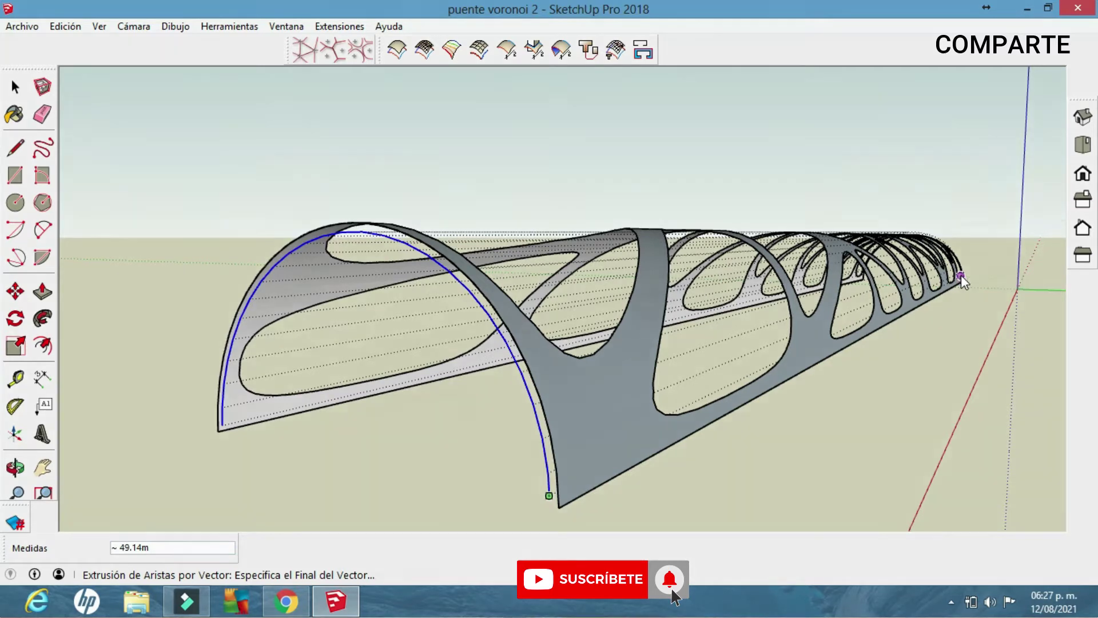
pyautogui.moveTo(960, 280)
pyautogui.mouseDown(button='middle')
pyautogui.moveTo(448, 362)
pyautogui.moveTo(563, 382)
pyautogui.moveTo(534, 375)
pyautogui.moveTo(448, 400)
pyautogui.moveTo(522, 320)
pyautogui.mouseUp(button='middle')
# Step: Explode the bridge group into loose geometry
pyautogui.press('e')
pyautogui.click(11, 96)
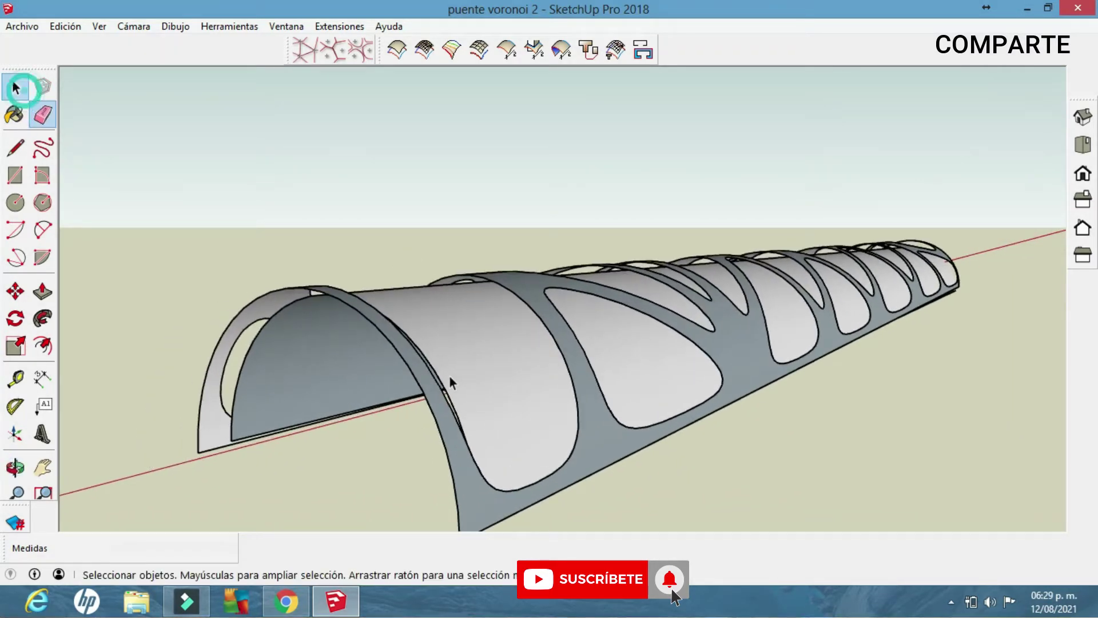
pyautogui.click(579, 373)
pyautogui.rightClick(579, 373)
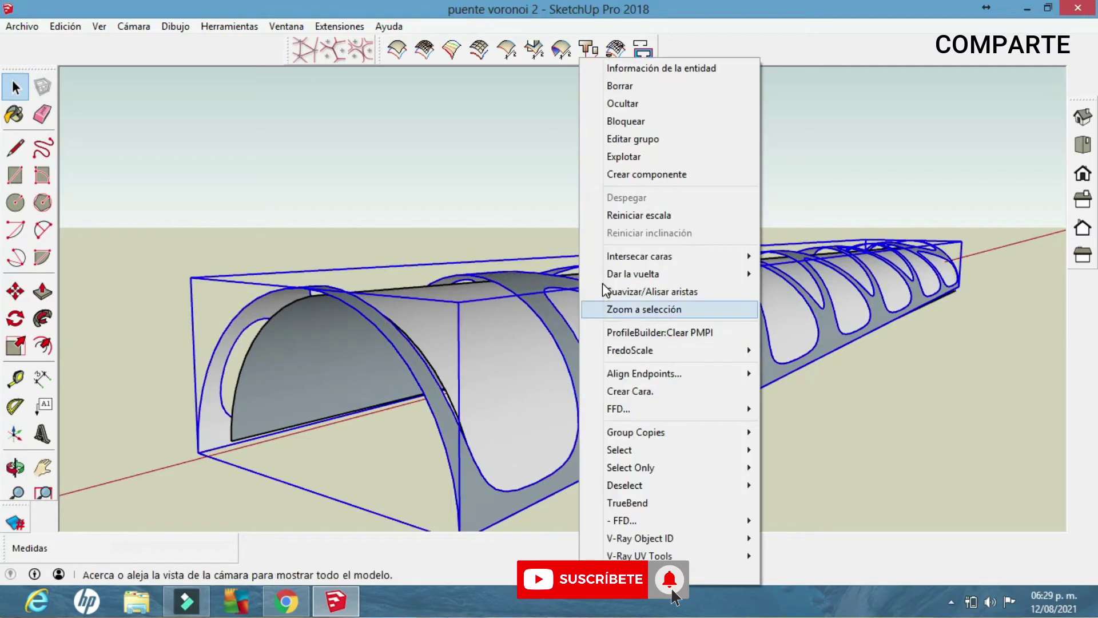
pyautogui.click(641, 166)
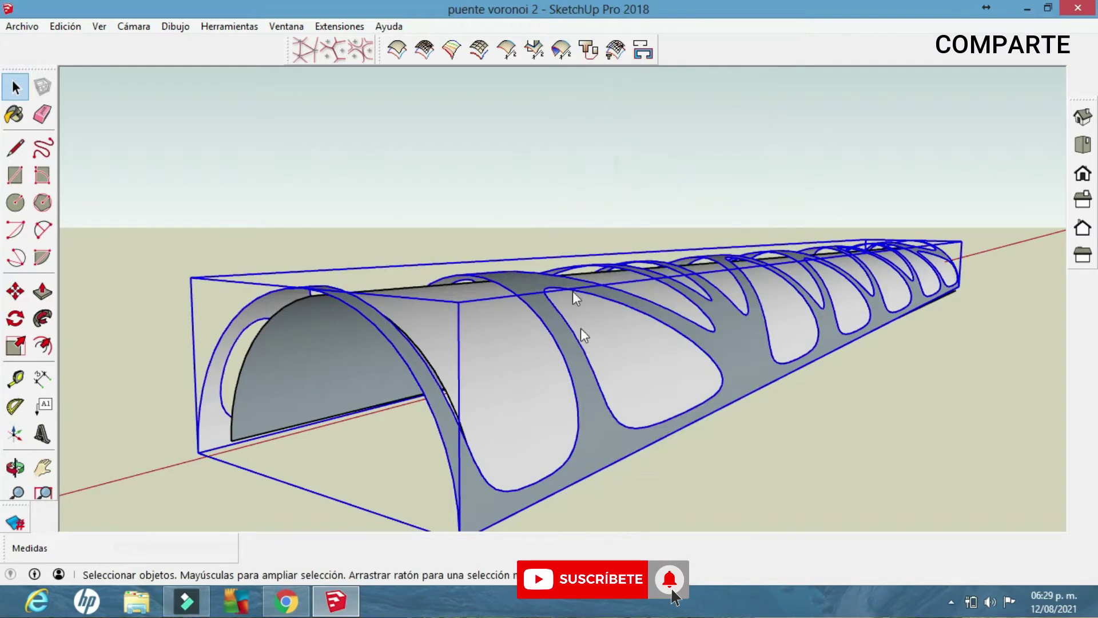
# Step: Reverse the perforated shell's faces and make the shell a group
pyautogui.rightClick(600, 420)
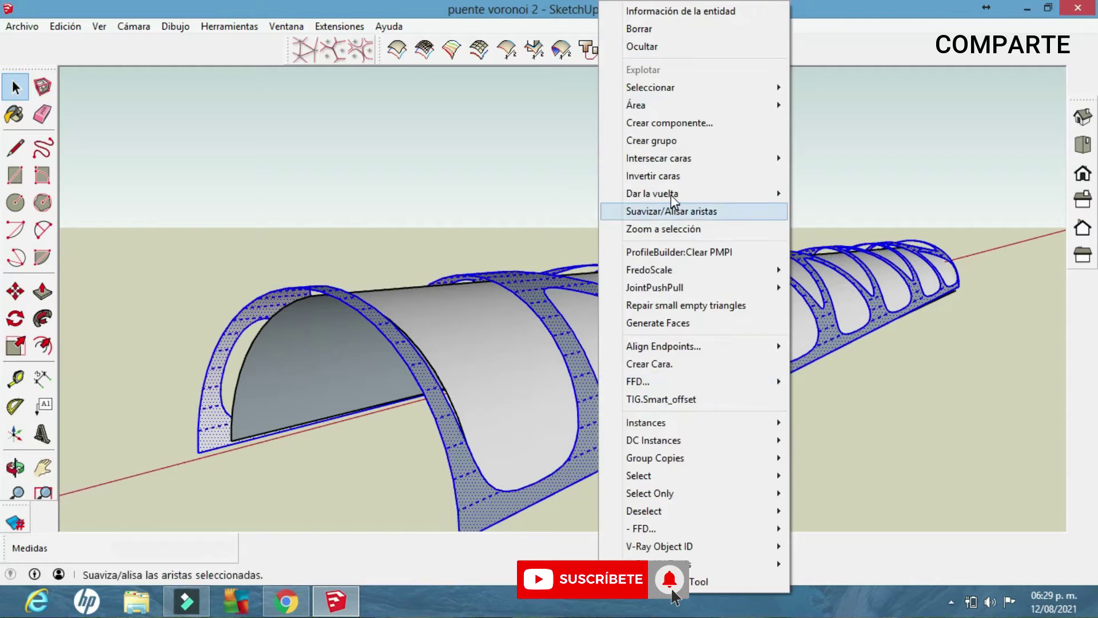
pyautogui.click(662, 174)
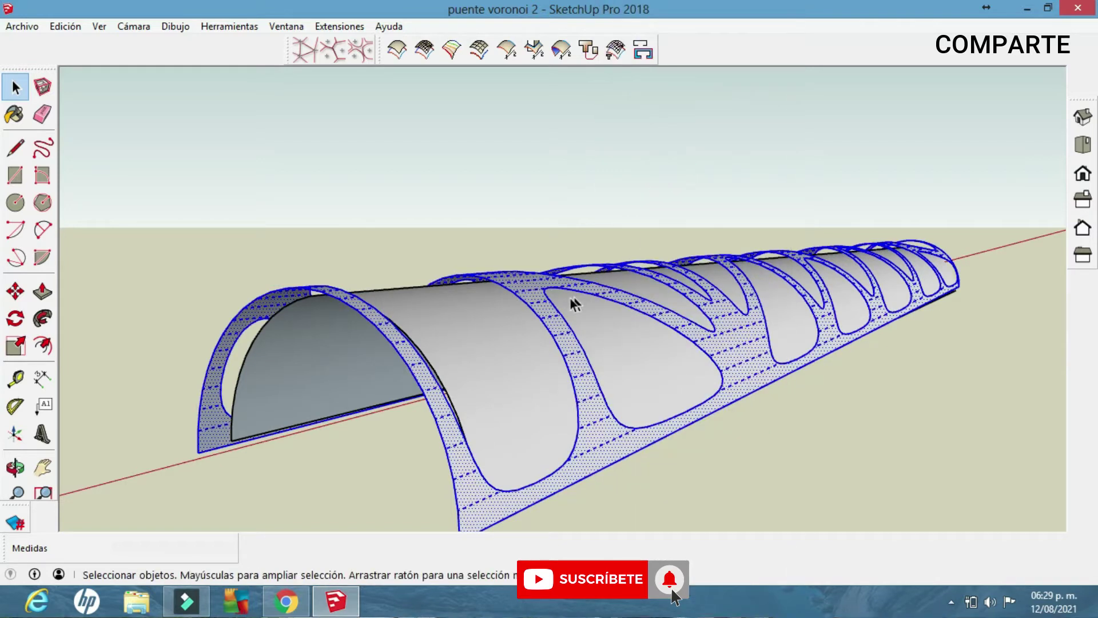
pyautogui.rightClick(529, 283)
pyautogui.click(572, 140)
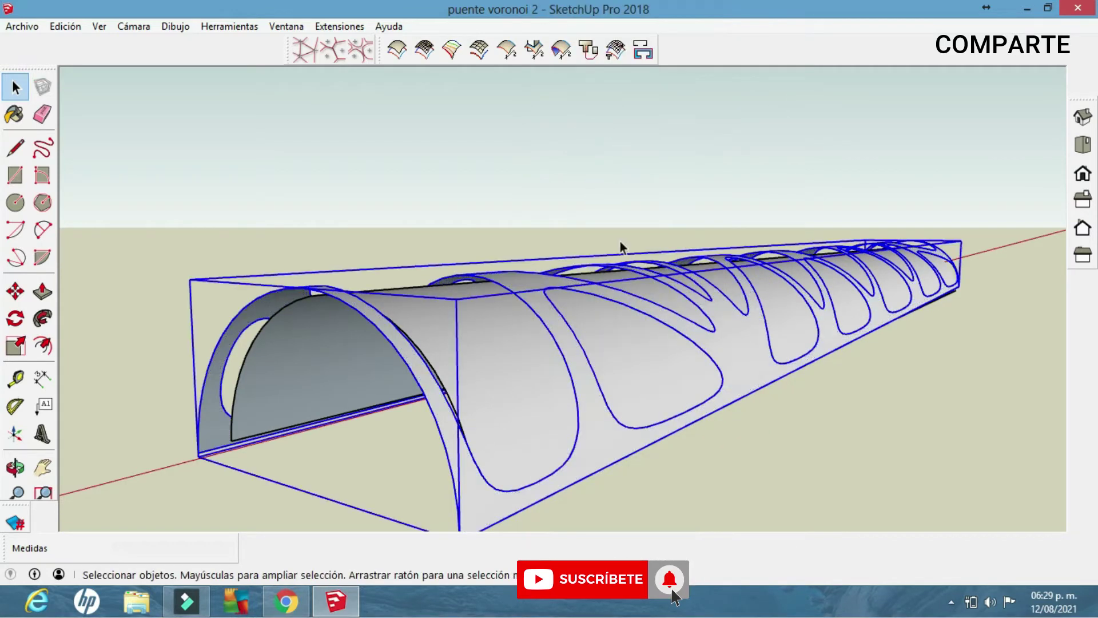
pyautogui.click(827, 468)
# Step: Hide the perforated Voronoi shell group, leaving the smooth inner tube
pyautogui.moveTo(723, 519)
pyautogui.mouseDown(button='middle')
pyautogui.moveTo(821, 454)
pyautogui.moveTo(346, 466)
pyautogui.mouseUp(button='middle')
pyautogui.moveTo(544, 449)
pyautogui.mouseDown(button='middle')
pyautogui.moveTo(651, 461)
pyautogui.moveTo(802, 444)
pyautogui.moveTo(781, 443)
pyautogui.moveTo(755, 368)
pyautogui.moveTo(644, 354)
pyautogui.mouseUp(button='middle')
pyautogui.click(561, 358)
pyautogui.rightClick(563, 360)
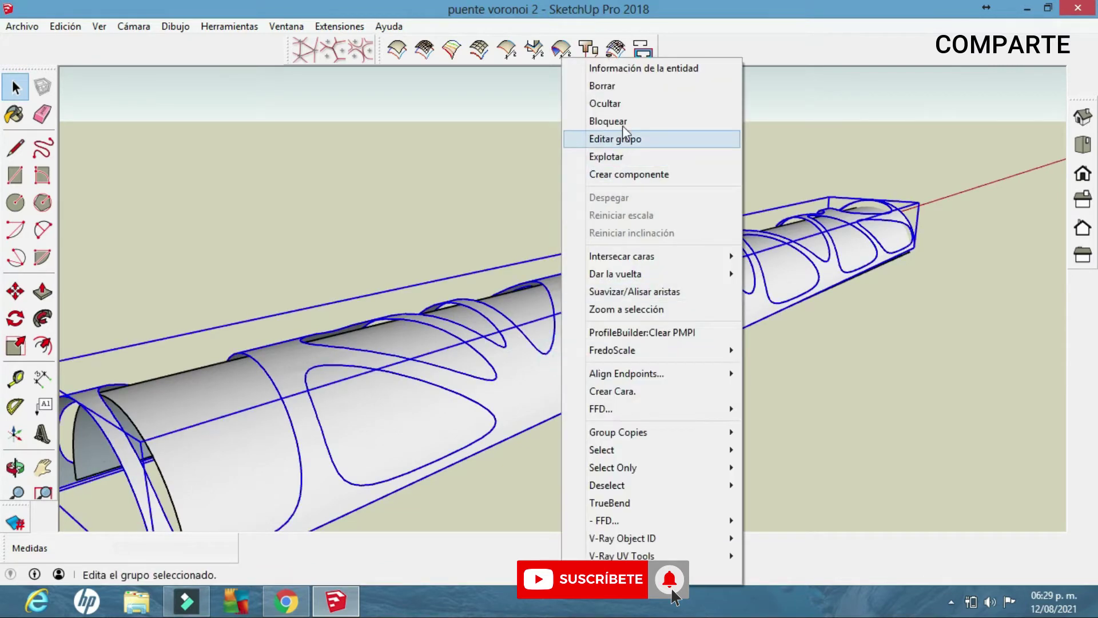
pyautogui.click(607, 103)
pyautogui.moveTo(523, 382)
pyautogui.mouseDown(button='middle')
pyautogui.moveTo(574, 373)
pyautogui.moveTo(630, 307)
pyautogui.mouseUp(button='middle')
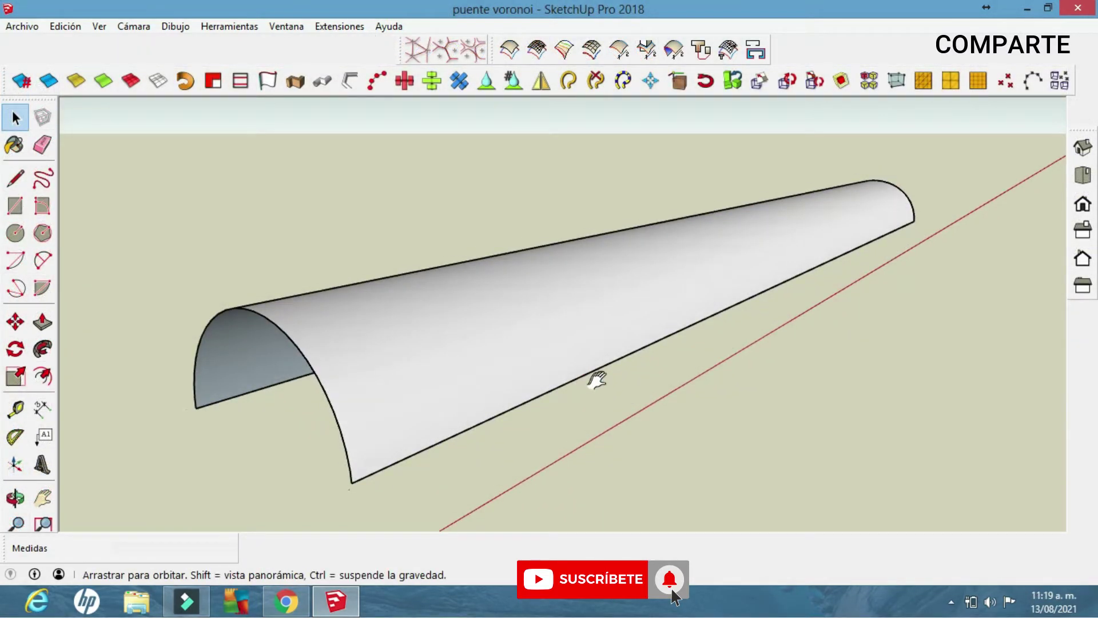
# Step: Orbit slightly around the smooth half-tube shell to inspect it
pyautogui.moveTo(596, 379); pyautogui.dragTo(599, 388, button='middle')
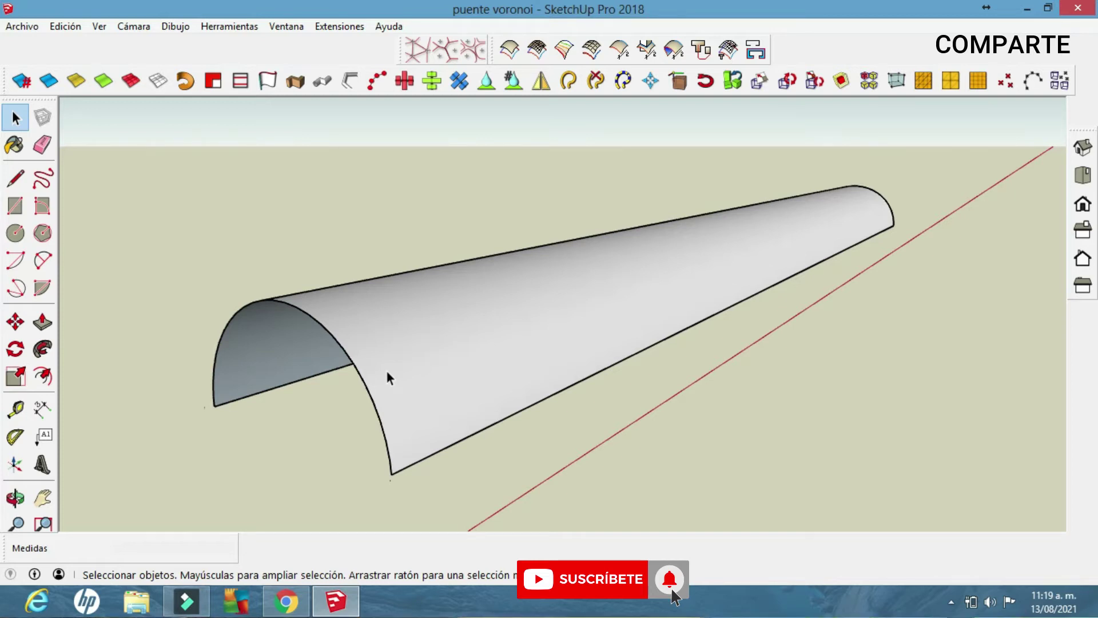
pyautogui.moveTo(387, 373)
pyautogui.mouseDown(button='middle')
pyautogui.moveTo(400, 413)
pyautogui.moveTo(380, 400)
pyautogui.mouseUp(button='middle')
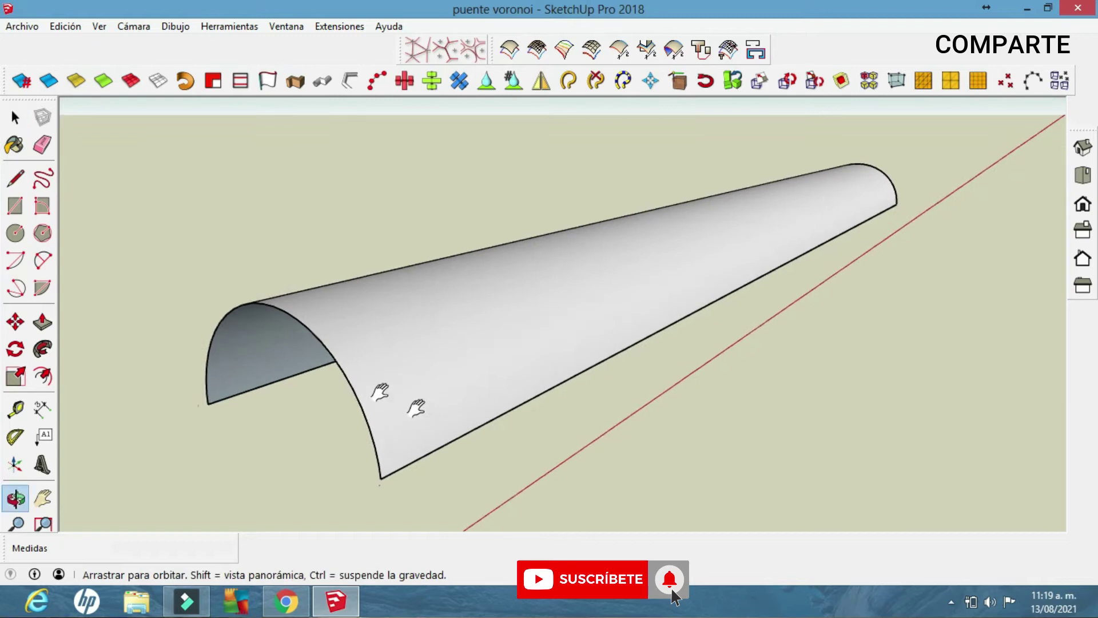
# Step: Enable the QuadFace Tools toolbar and place it above the model
pyautogui.rightClick(53, 266)
pyautogui.click(147, 414)
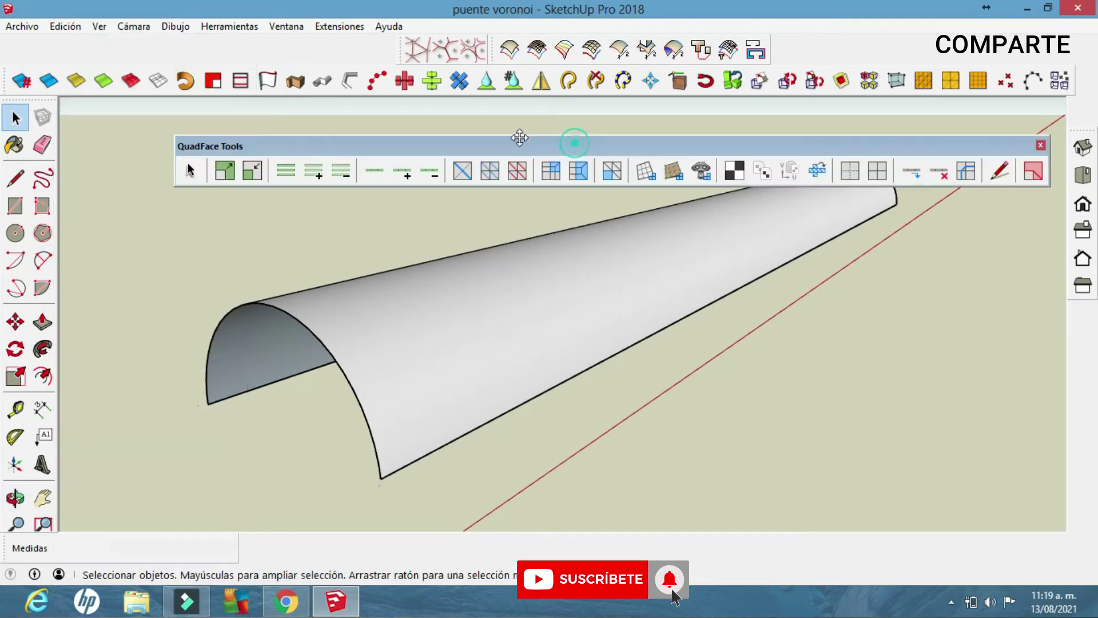
pyautogui.moveTo(504, 131); pyautogui.dragTo(490, 116)
pyautogui.moveTo(581, 372)
pyautogui.mouseDown(button='middle')
pyautogui.moveTo(621, 381)
pyautogui.moveTo(594, 384)
pyautogui.moveTo(597, 403)
pyautogui.mouseUp(button='middle')
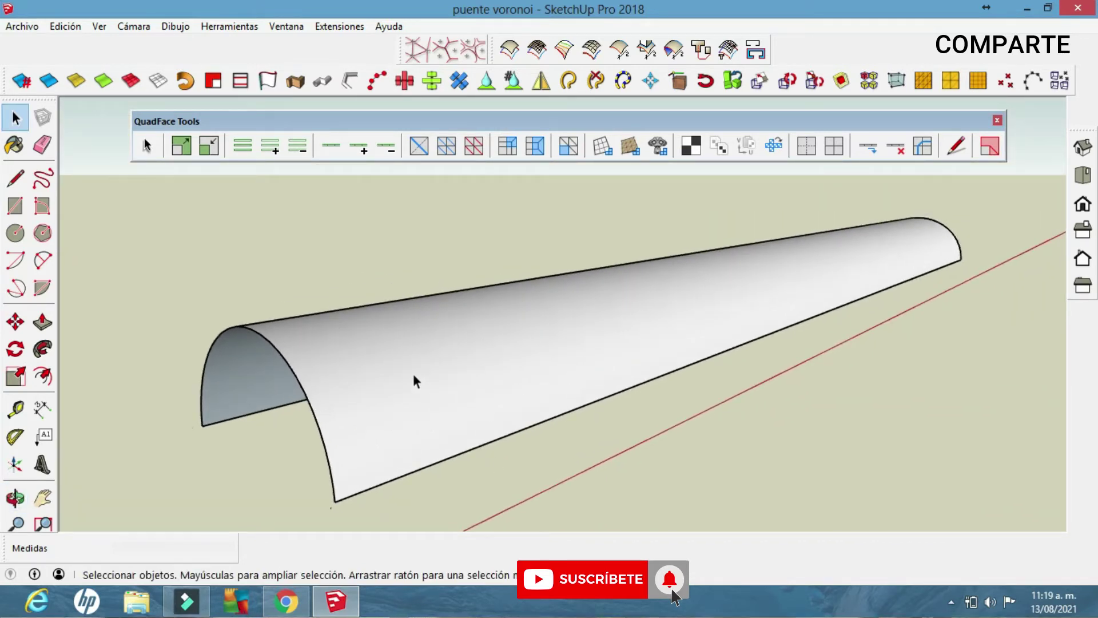
pyautogui.moveTo(387, 397)
pyautogui.mouseDown(button='middle')
pyautogui.moveTo(466, 367)
pyautogui.moveTo(537, 385)
pyautogui.moveTo(498, 392)
pyautogui.moveTo(578, 426)
pyautogui.moveTo(458, 352)
pyautogui.mouseUp(button='middle')
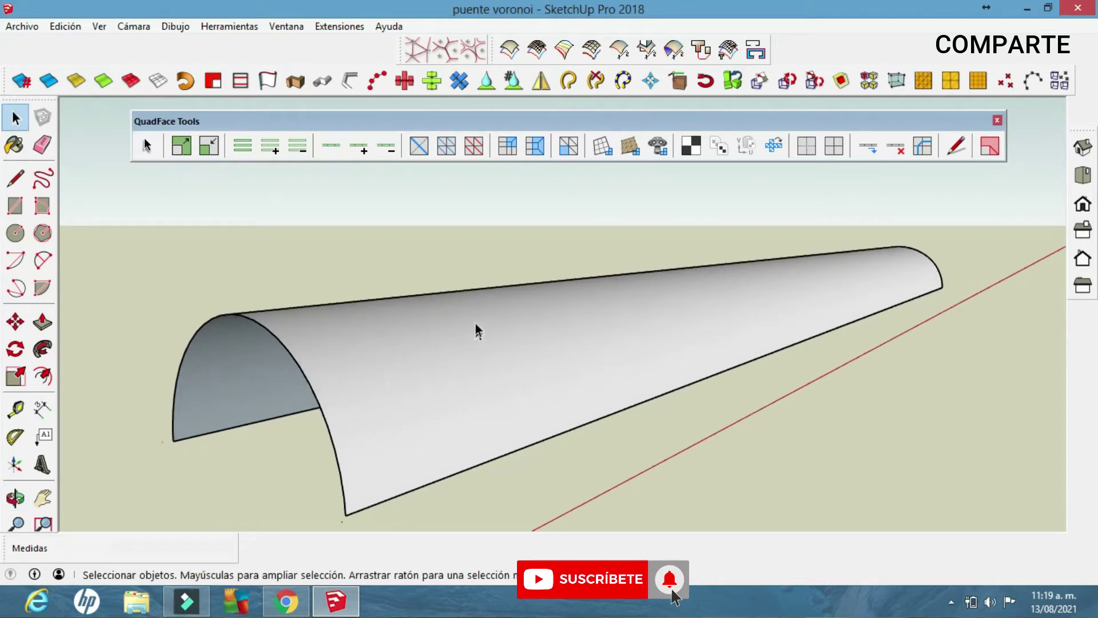
pyautogui.moveTo(655, 299)
pyautogui.mouseDown(button='middle')
pyautogui.moveTo(649, 315)
pyautogui.moveTo(742, 369)
pyautogui.mouseUp(button='middle')
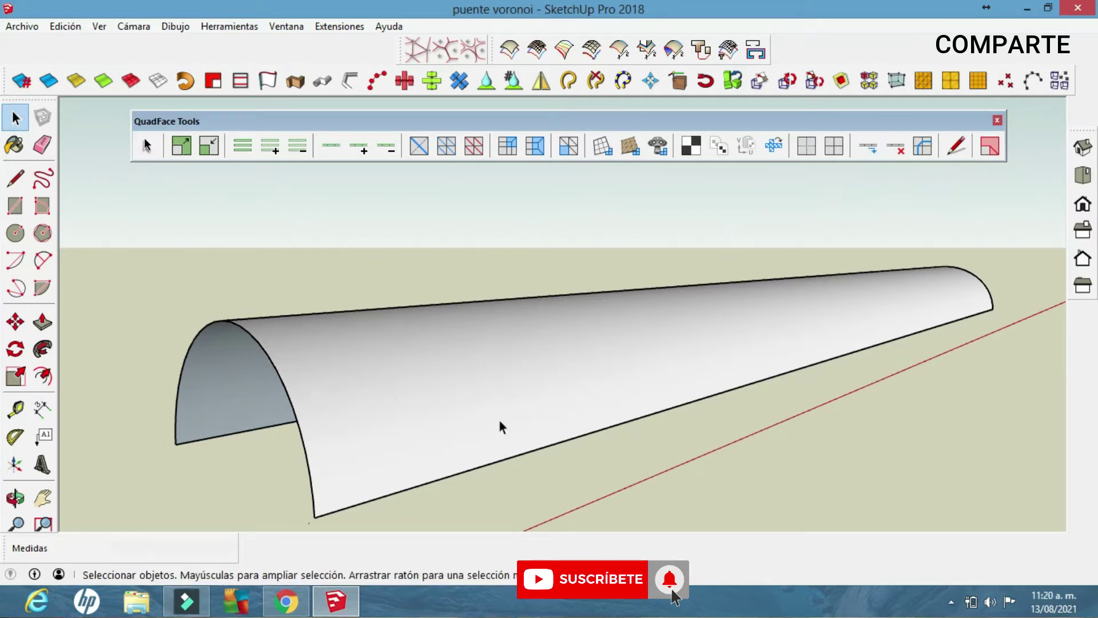
# Step: Open the tube group and insert the first cross-section loops across the vault
pyautogui.doubleClick(491, 400)
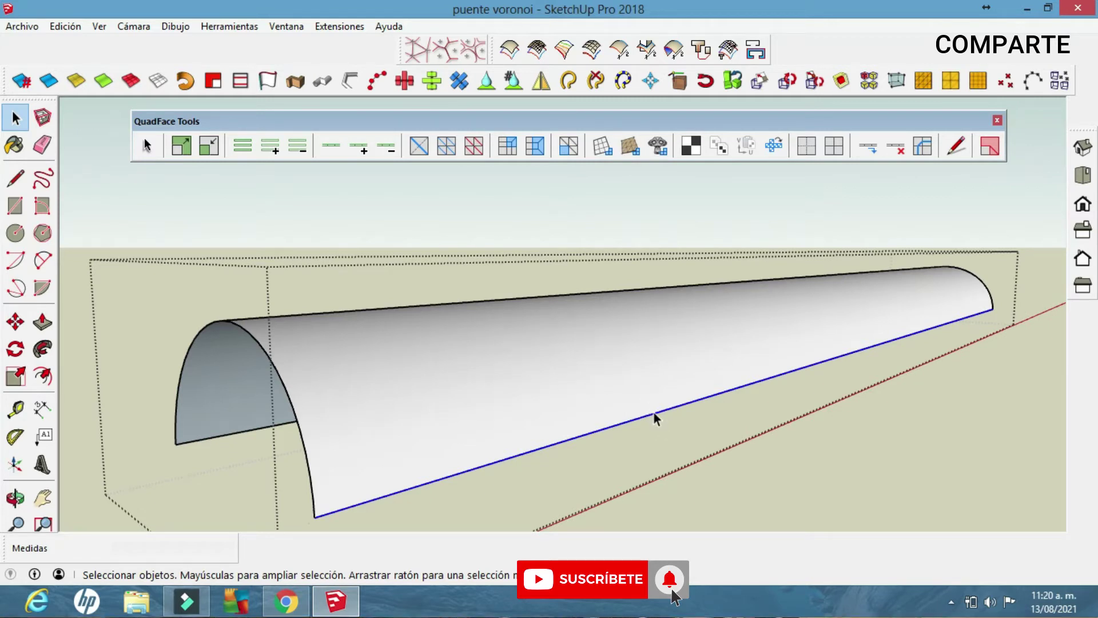
pyautogui.click(869, 150)
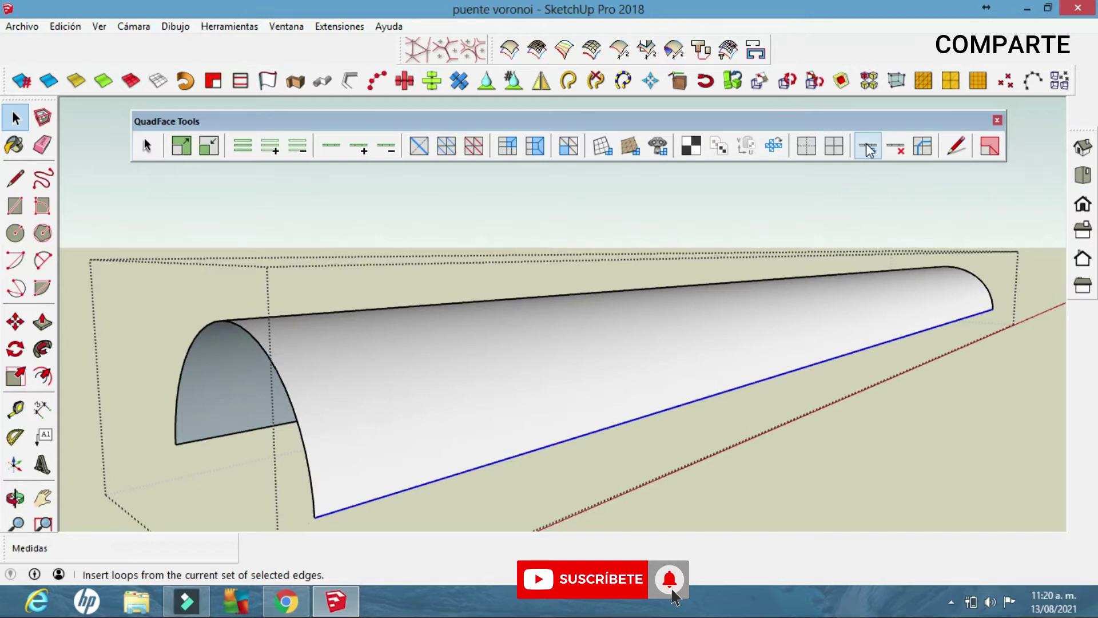
pyautogui.click(869, 150)
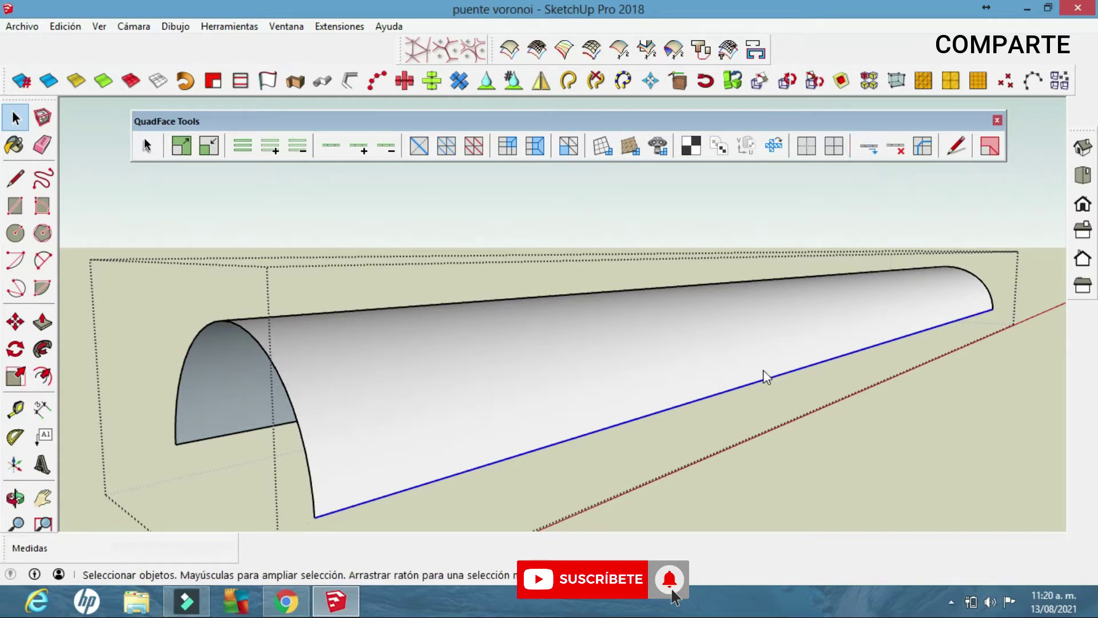
pyautogui.moveTo(806, 368)
pyautogui.mouseDown(button='middle')
pyautogui.moveTo(613, 404)
pyautogui.moveTo(532, 393)
pyautogui.moveTo(585, 409)
pyautogui.moveTo(863, 375)
pyautogui.moveTo(643, 393)
pyautogui.moveTo(755, 375)
pyautogui.mouseUp(button='middle')
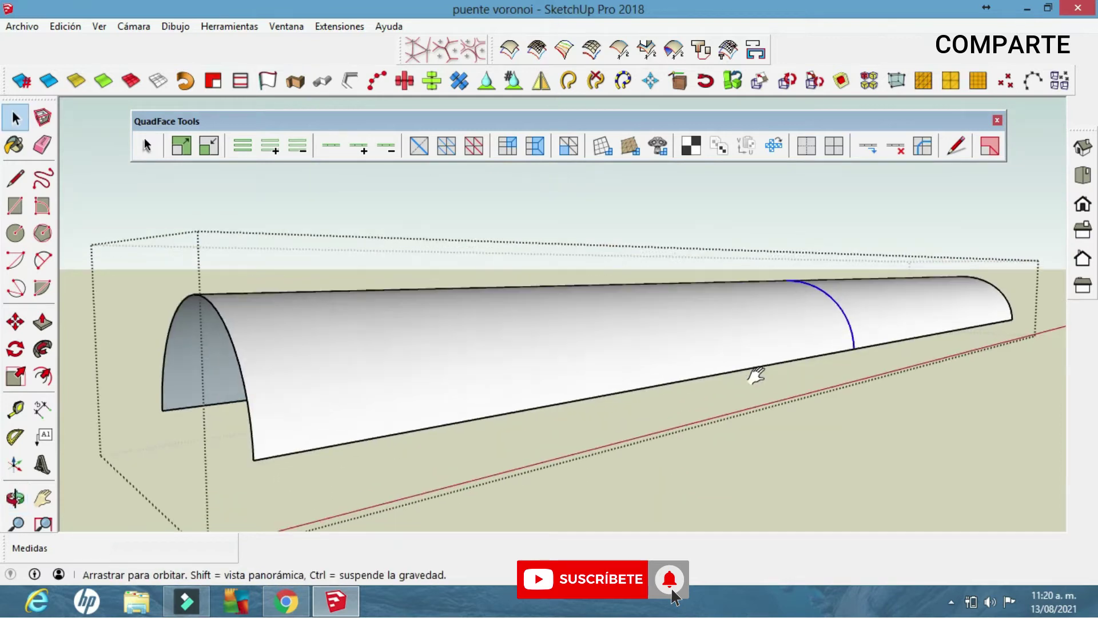
pyautogui.click(722, 372)
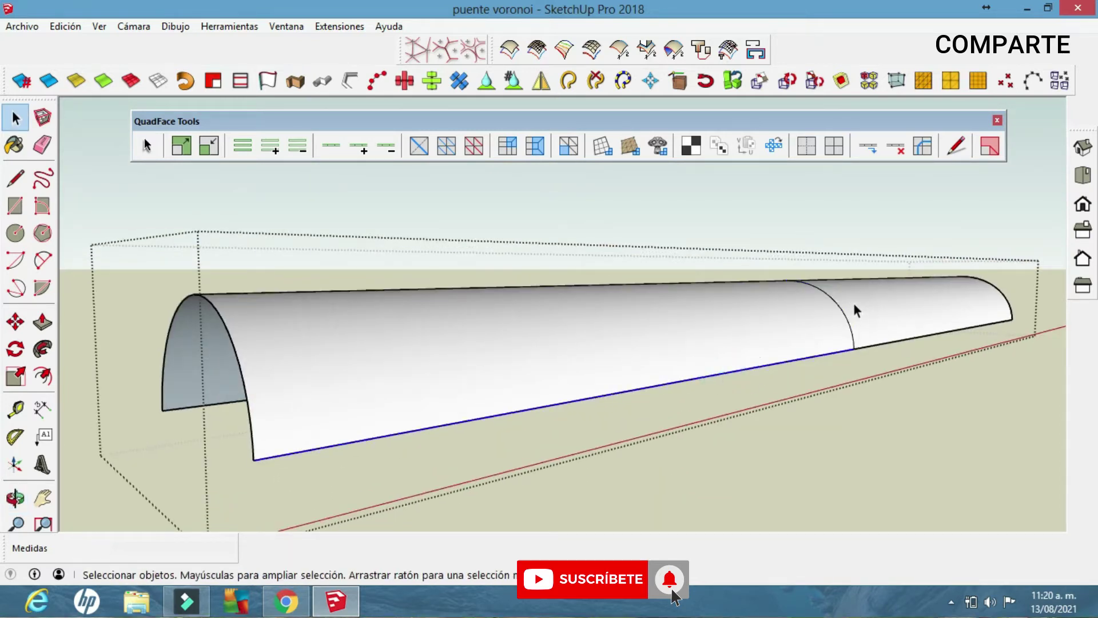
pyautogui.keyDown('shift'); pyautogui.click(881, 344); pyautogui.keyUp('shift')
pyautogui.click(868, 148)
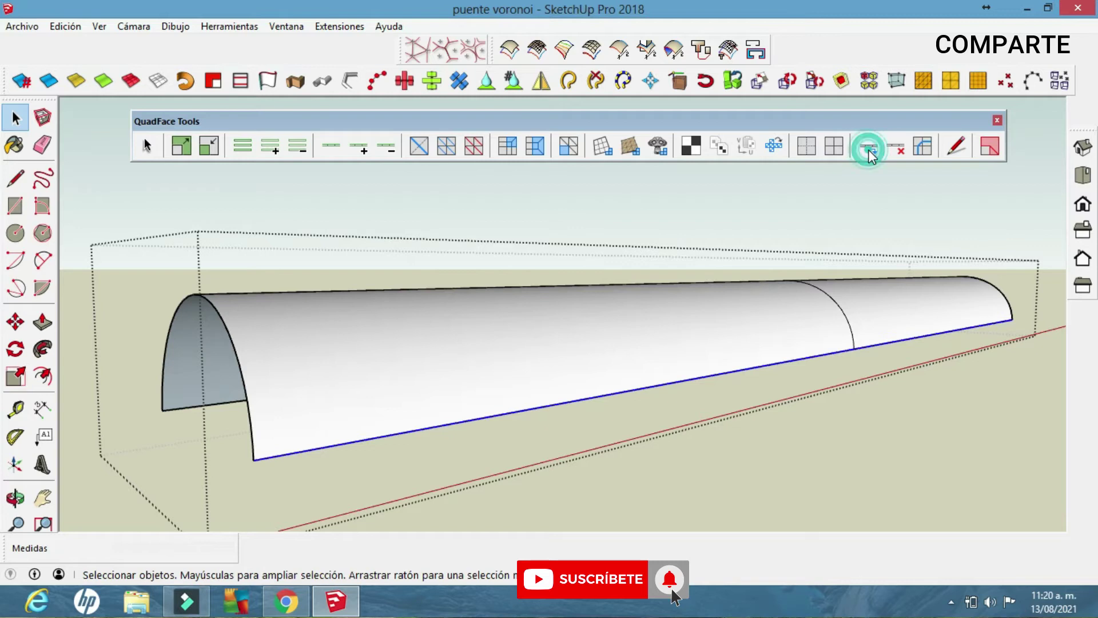
# Step: Reselect the bottom edge loop and insert more evenly spaced arched loops along the vault
pyautogui.click(531, 406)
pyautogui.click(329, 153)
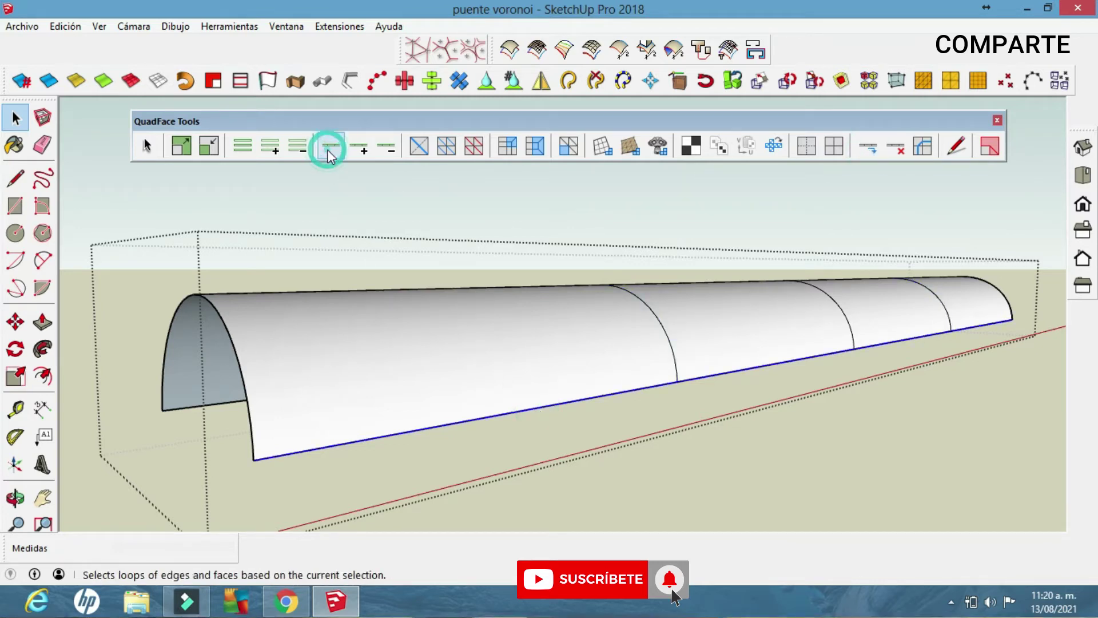
pyautogui.click(868, 150)
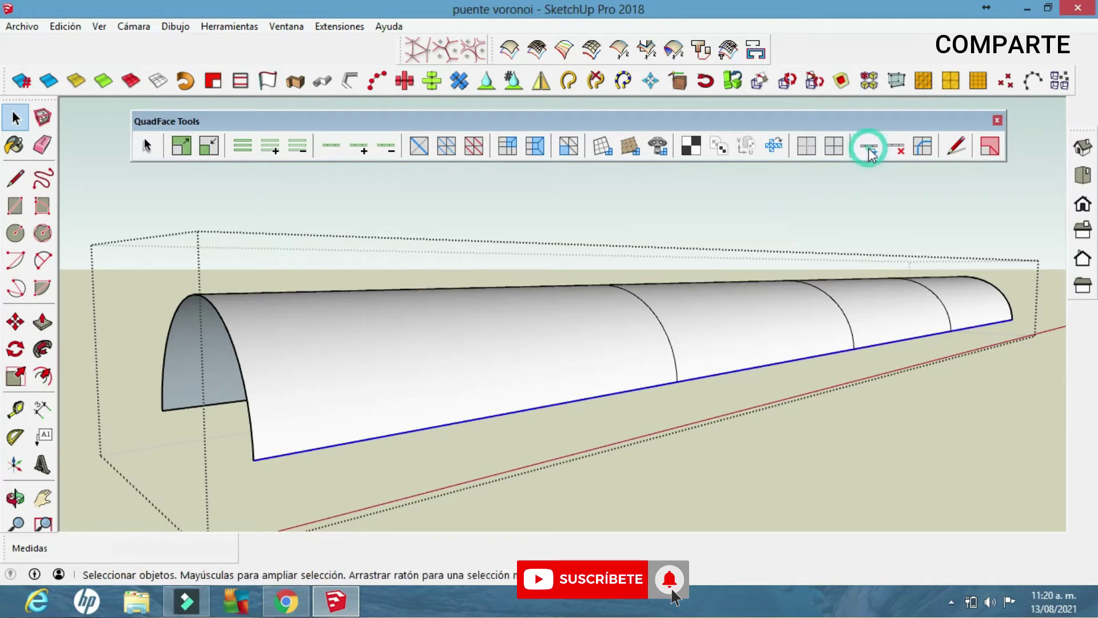
pyautogui.click(445, 424)
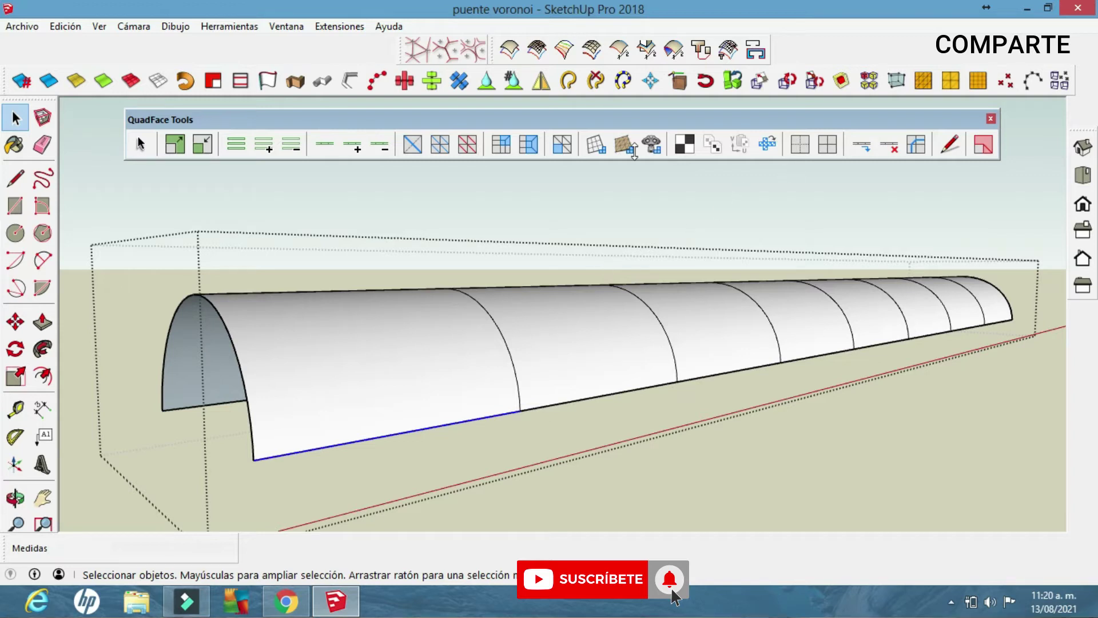
pyautogui.click(324, 144)
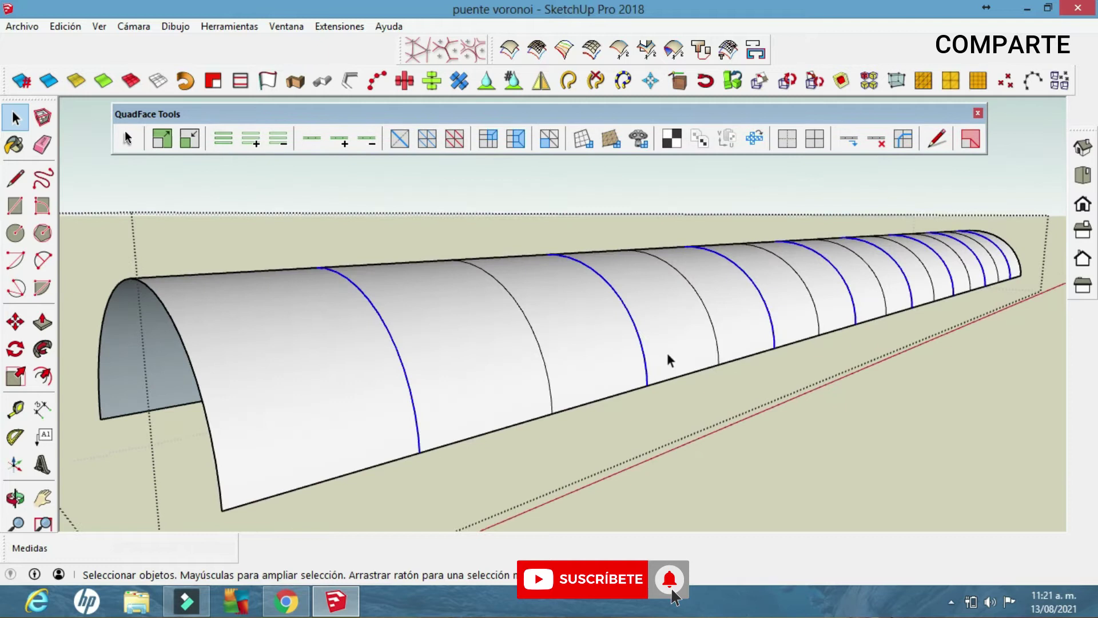
pyautogui.moveTo(705, 307)
pyautogui.mouseDown(button='middle')
pyautogui.moveTo(666, 363)
pyautogui.moveTo(698, 307)
pyautogui.moveTo(701, 387)
pyautogui.mouseUp(button='middle')
pyautogui.moveTo(606, 332)
pyautogui.mouseDown(button='middle')
pyautogui.moveTo(678, 318)
pyautogui.moveTo(577, 338)
pyautogui.mouseUp(button='middle')
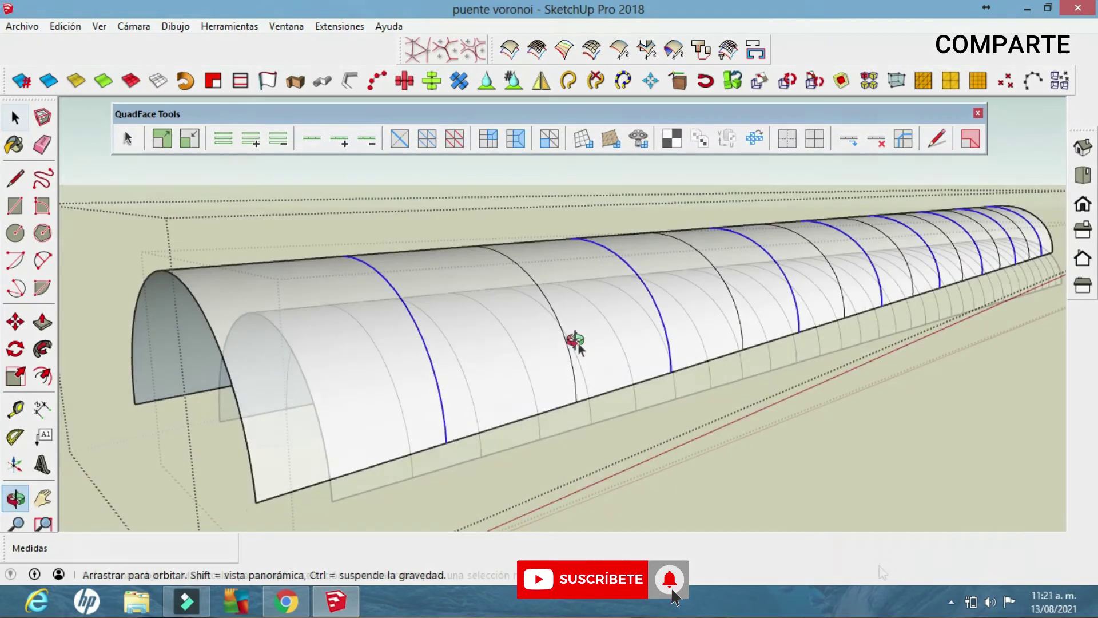
pyautogui.moveTo(626, 422)
pyautogui.mouseDown(button='middle')
pyautogui.moveTo(638, 423)
pyautogui.moveTo(465, 414)
pyautogui.mouseUp(button='middle')
pyautogui.click(418, 474)
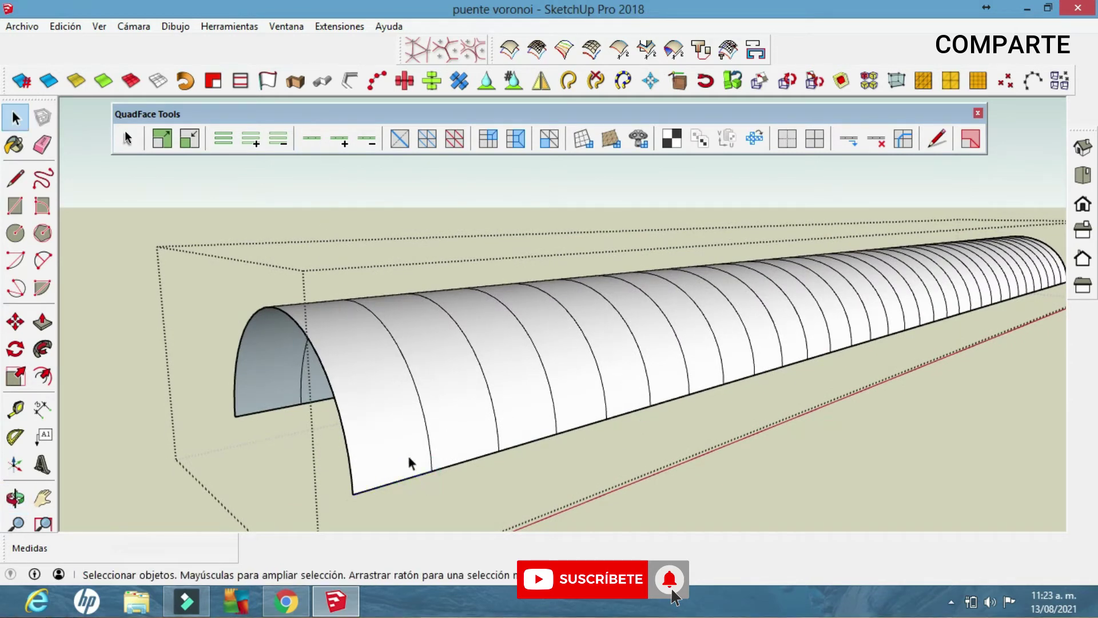
# Step: Select the vault's bottom edge loop, then use Select Ring and Grow Ring to take every edge
pyautogui.click(414, 475)
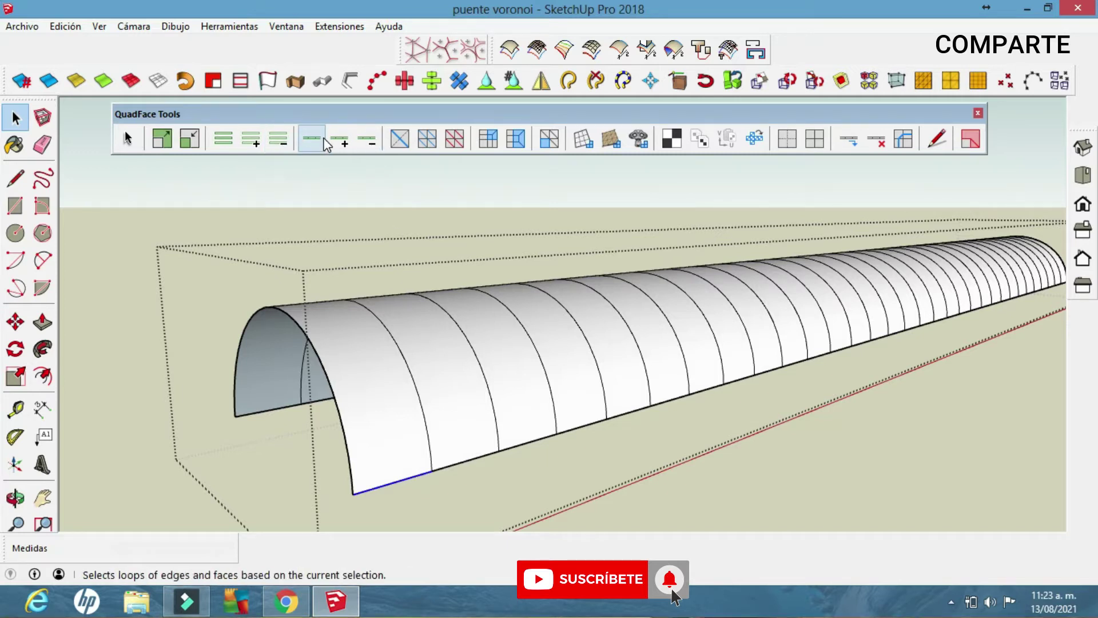
pyautogui.moveTo(441, 468); pyautogui.dragTo(447, 470, button='middle')
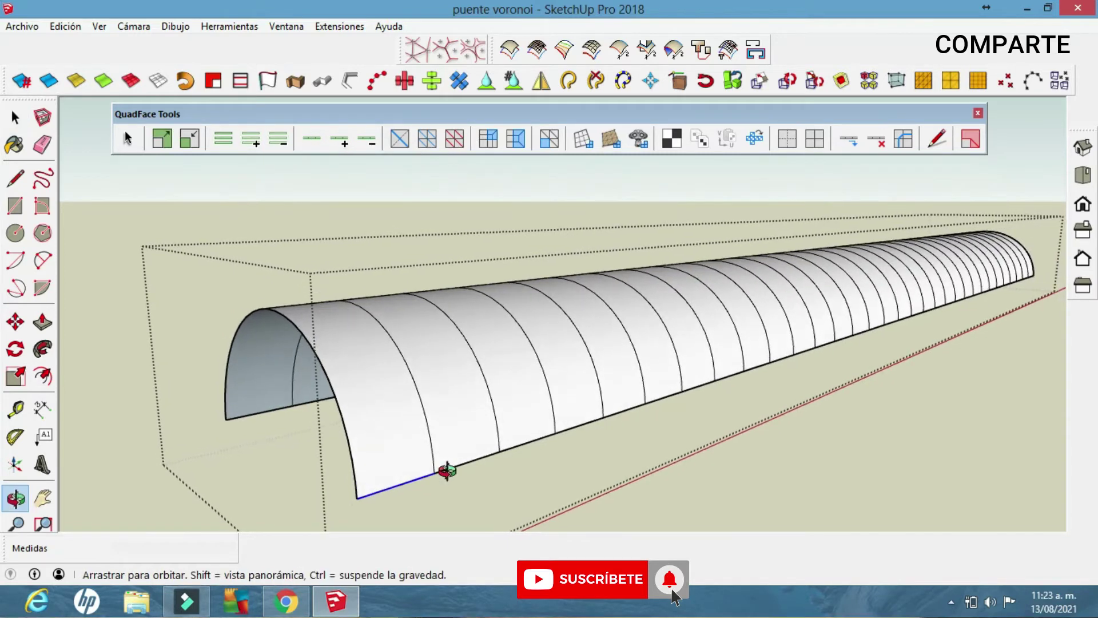
pyautogui.scroll(2, 447, 475)
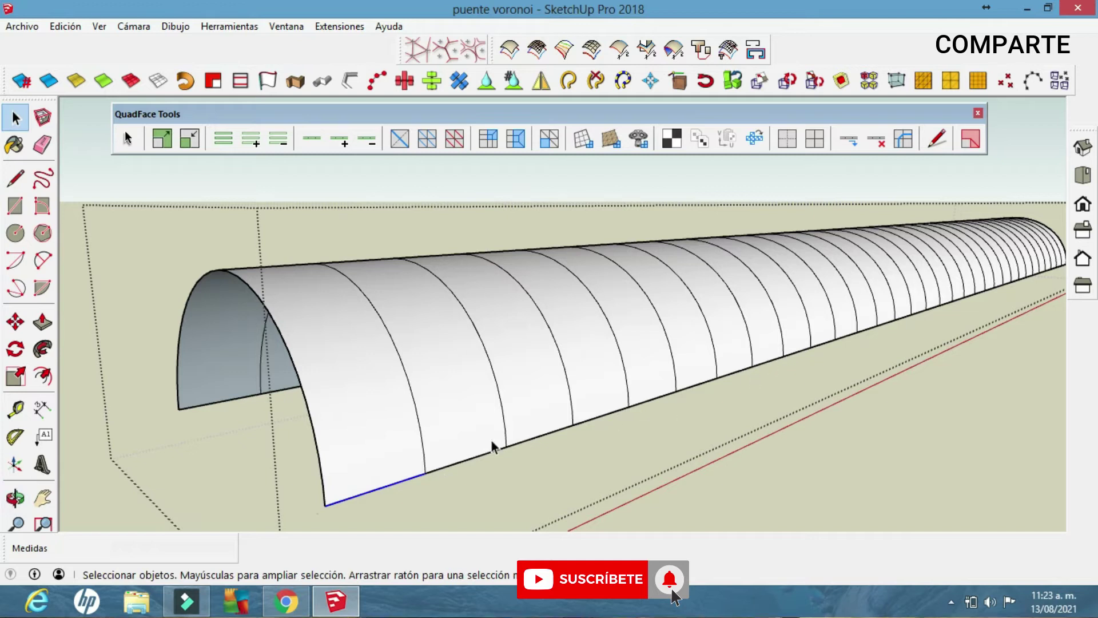
pyautogui.moveTo(1059, 267); pyautogui.dragTo(841, 327, button='middle')
pyautogui.moveTo(686, 377); pyautogui.dragTo(517, 285, button='middle')
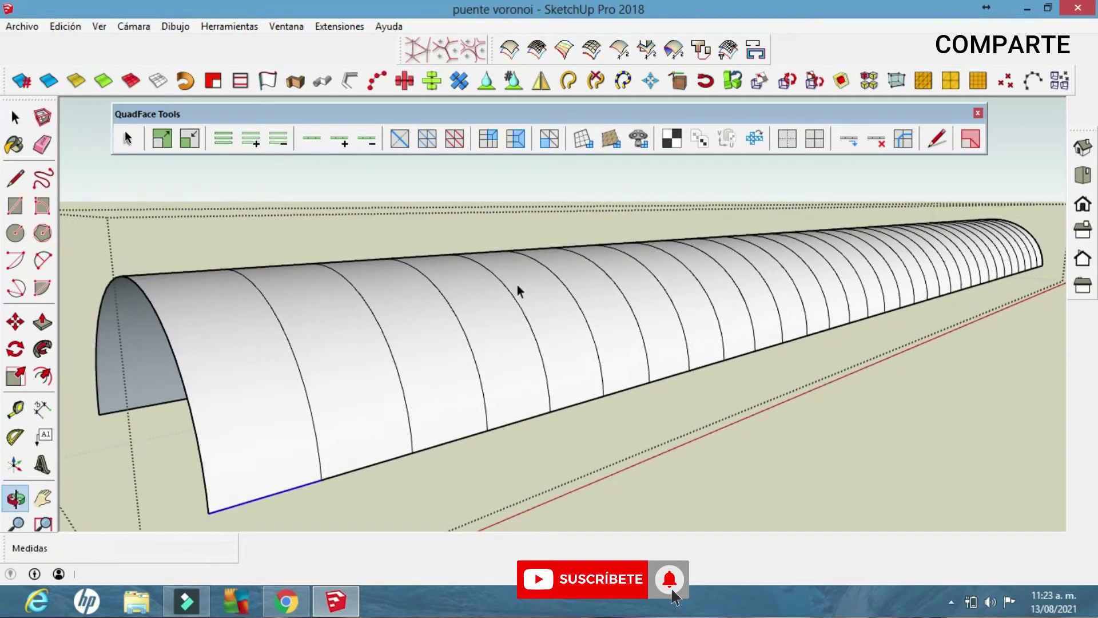
pyautogui.click(312, 139)
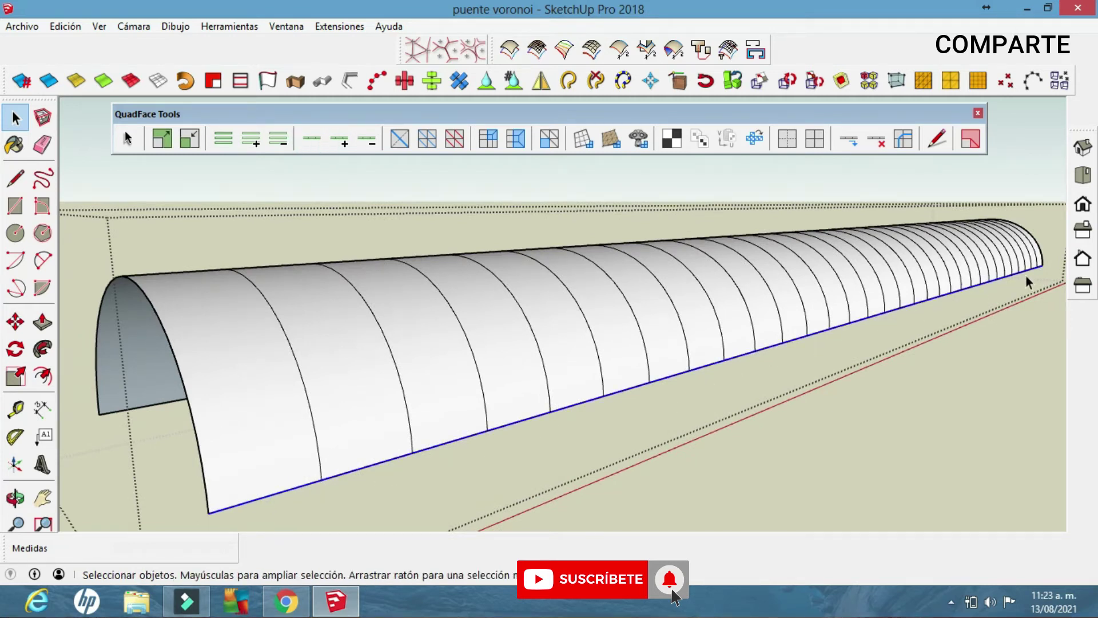
pyautogui.click(407, 492)
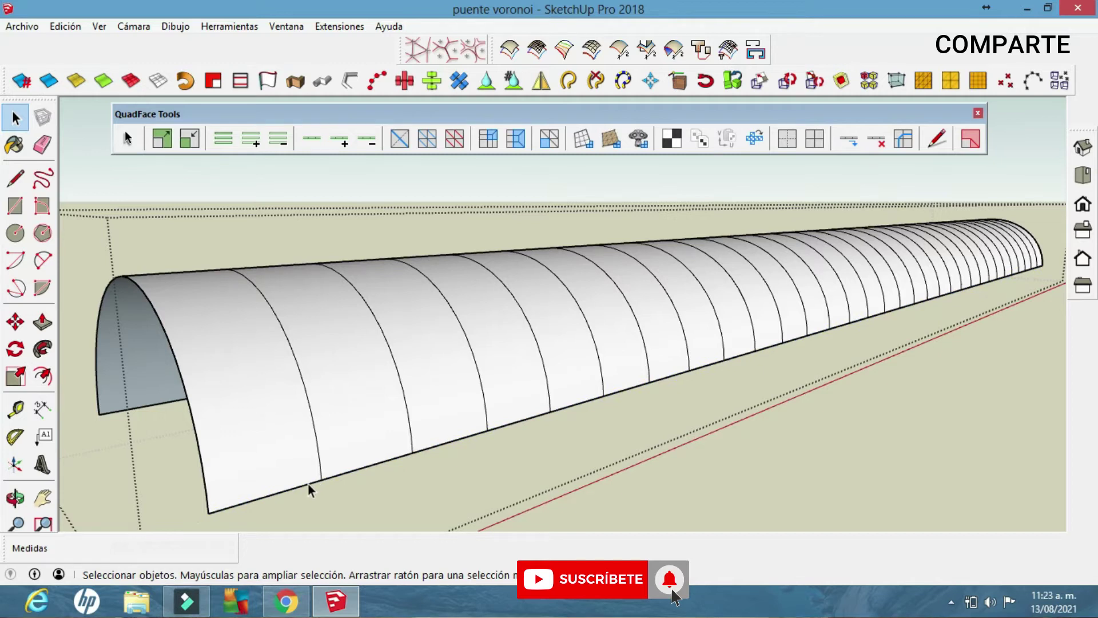
pyautogui.click(313, 139)
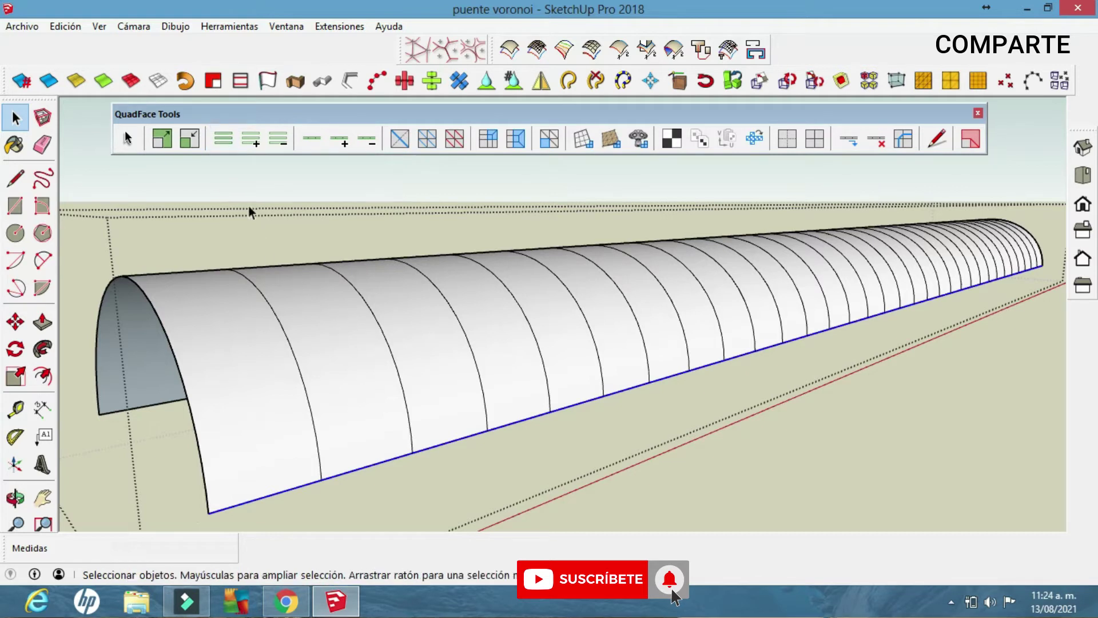
pyautogui.click(224, 141)
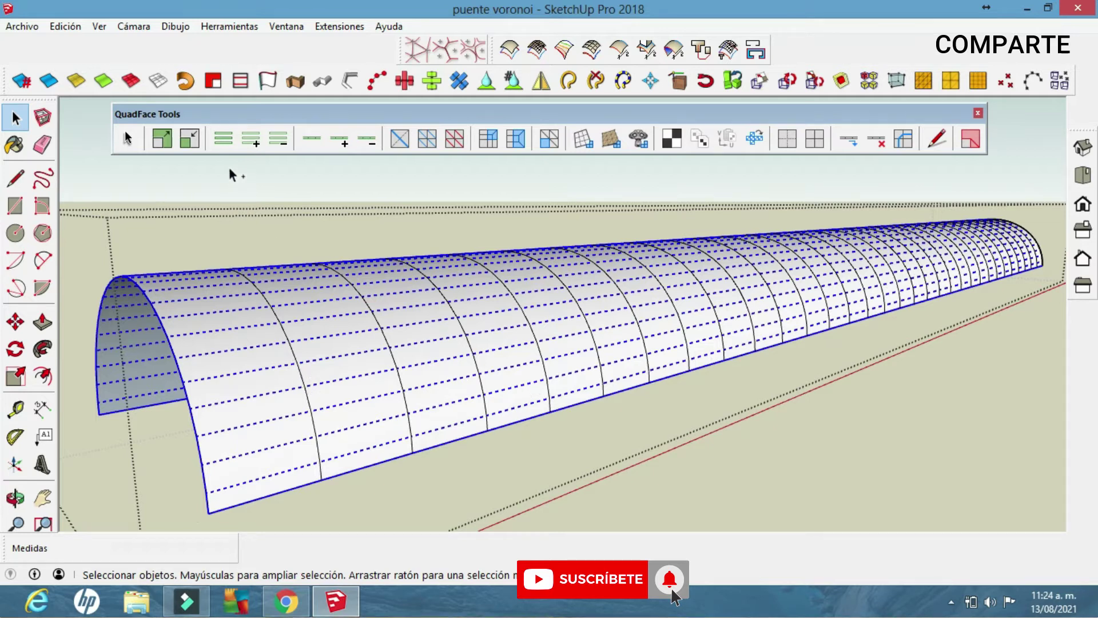
pyautogui.click(224, 143)
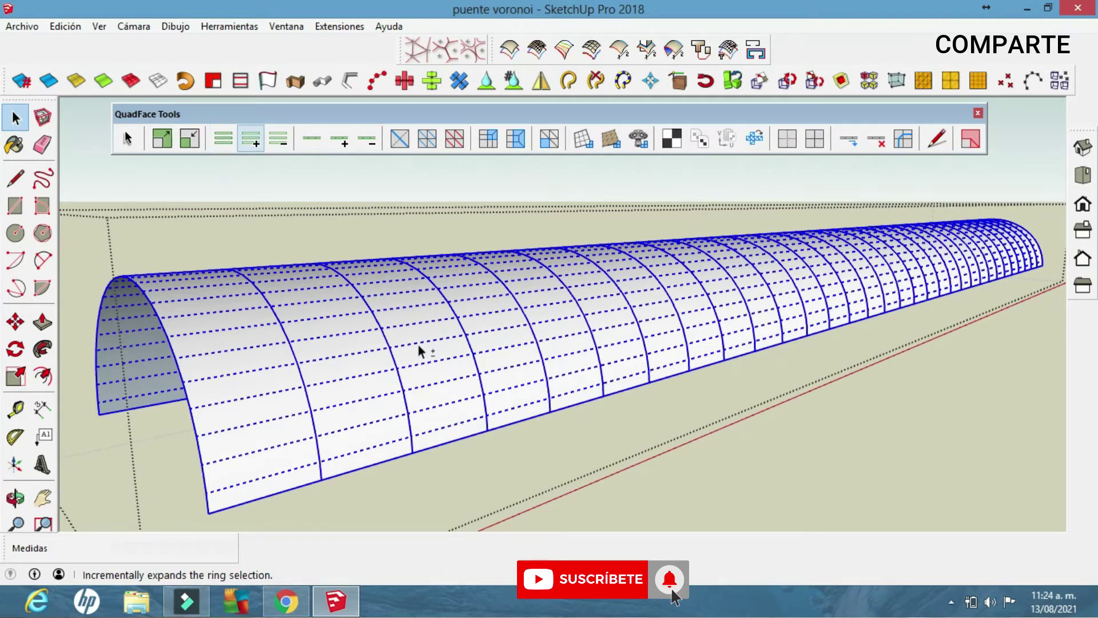
pyautogui.moveTo(417, 345); pyautogui.dragTo(416, 376, button='middle')
# Step: Group the selected vault edges and briefly edit faces inside the new group
pyautogui.rightClick(410, 375)
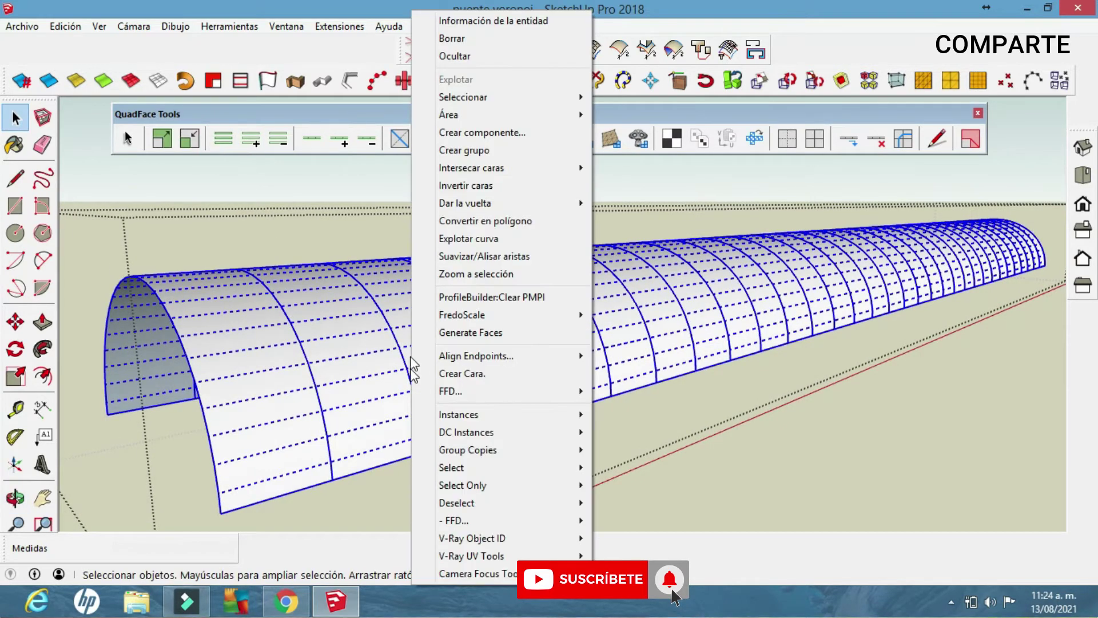
pyautogui.click(451, 162)
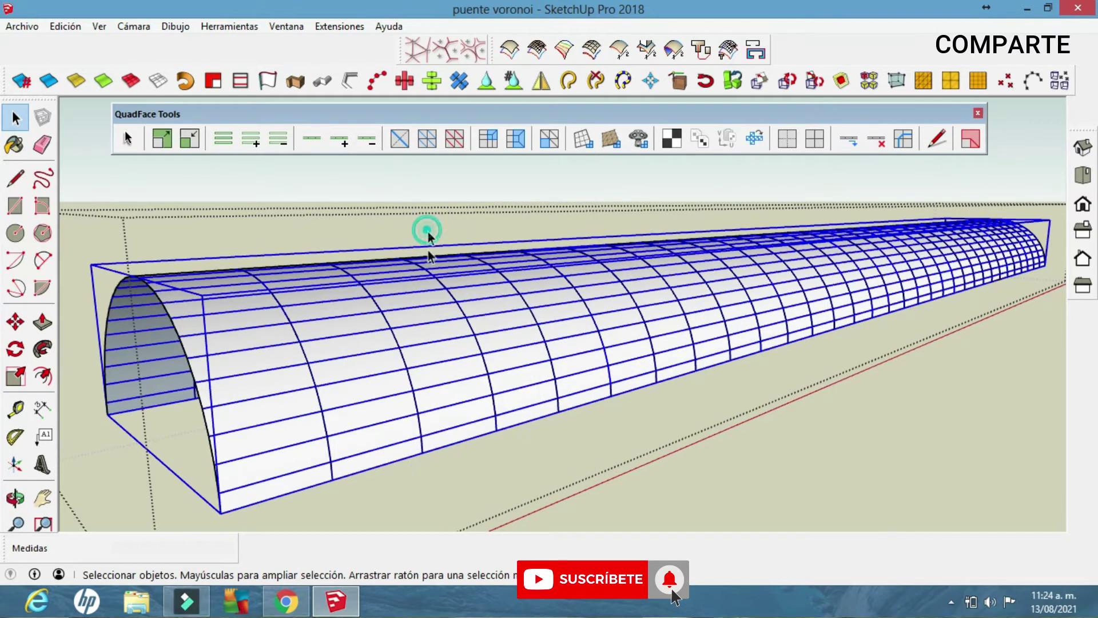
pyautogui.doubleClick(428, 240)
pyautogui.moveTo(447, 345); pyautogui.dragTo(320, 357)
pyautogui.moveTo(320, 357); pyautogui.dragTo(722, 314, button='middle')
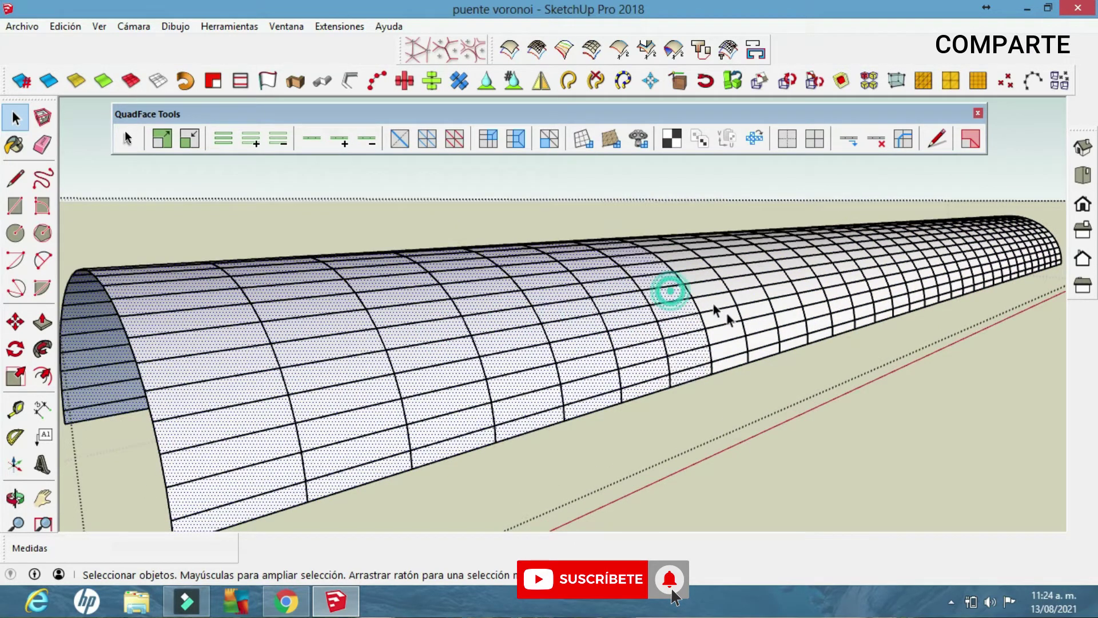
pyautogui.scroll(3, 772, 326)
pyautogui.scroll(3, 736, 362)
pyautogui.press('Escape')
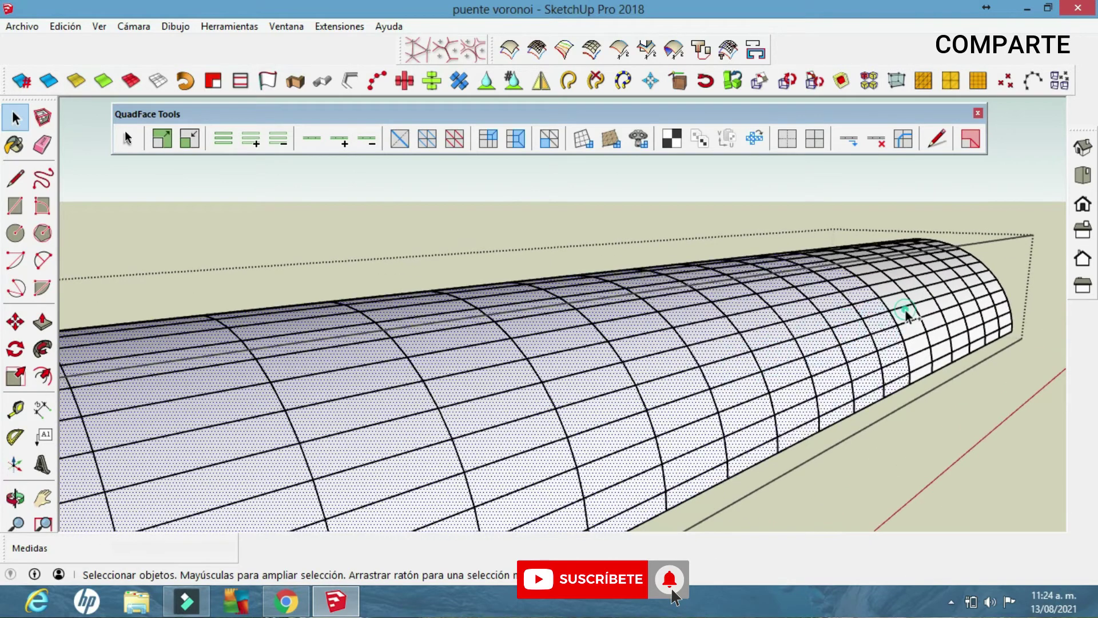
pyautogui.press('Escape')
pyautogui.click(718, 455)
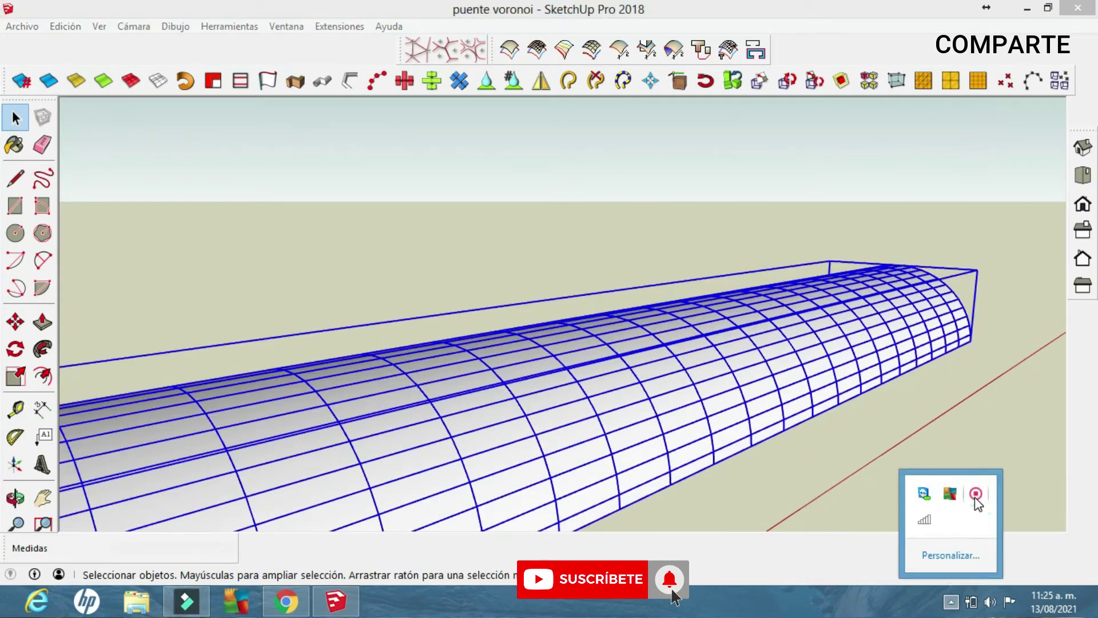
# Step: Hide the vault shell with Ocultar, leaving only the arched and lengthwise grid lines
pyautogui.rightClick(487, 362)
pyautogui.click(487, 362)
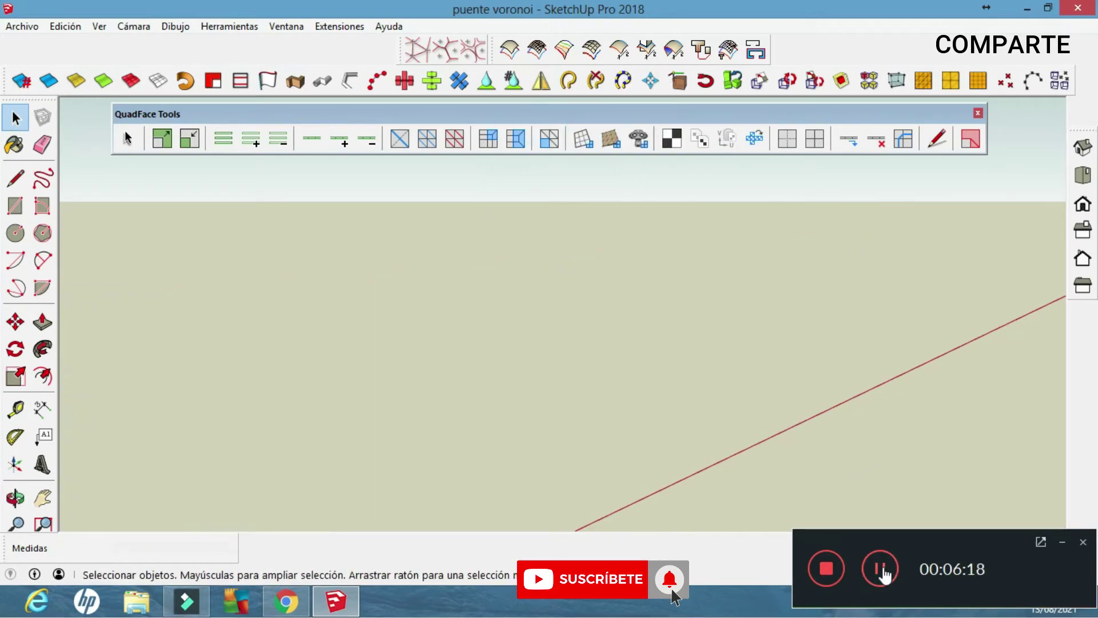
pyautogui.press('o')
pyautogui.moveTo(686, 417); pyautogui.dragTo(745, 408)
pyautogui.moveTo(745, 408); pyautogui.dragTo(629, 424, button='middle')
pyautogui.press('space')
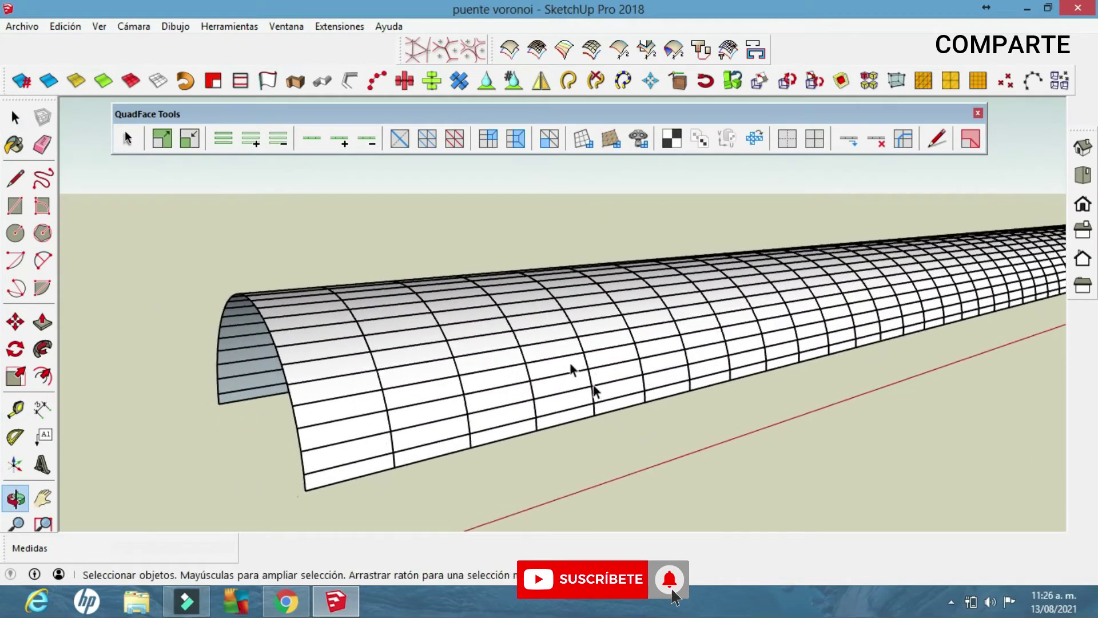
pyautogui.scroll(3, 572, 343)
pyautogui.click(548, 352)
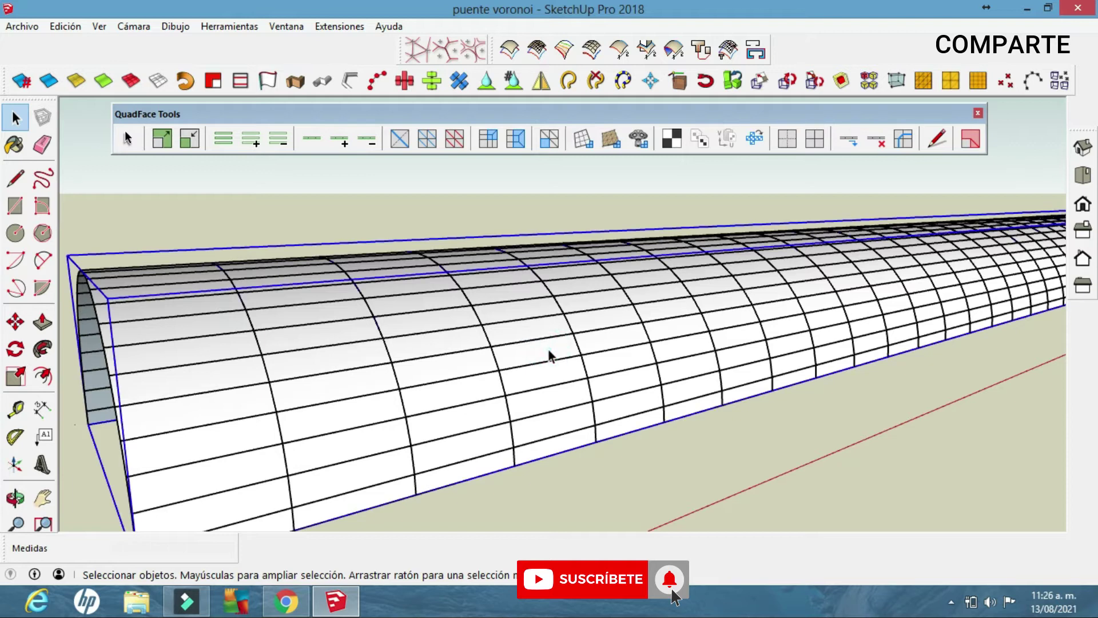
pyautogui.rightClick(548, 355)
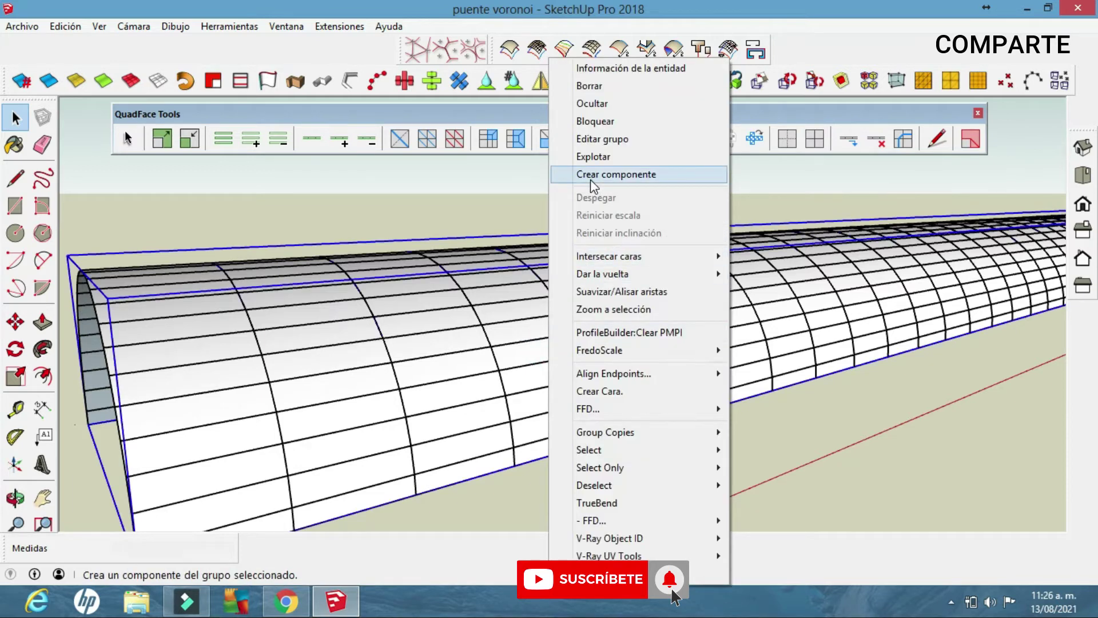
pyautogui.click(615, 105)
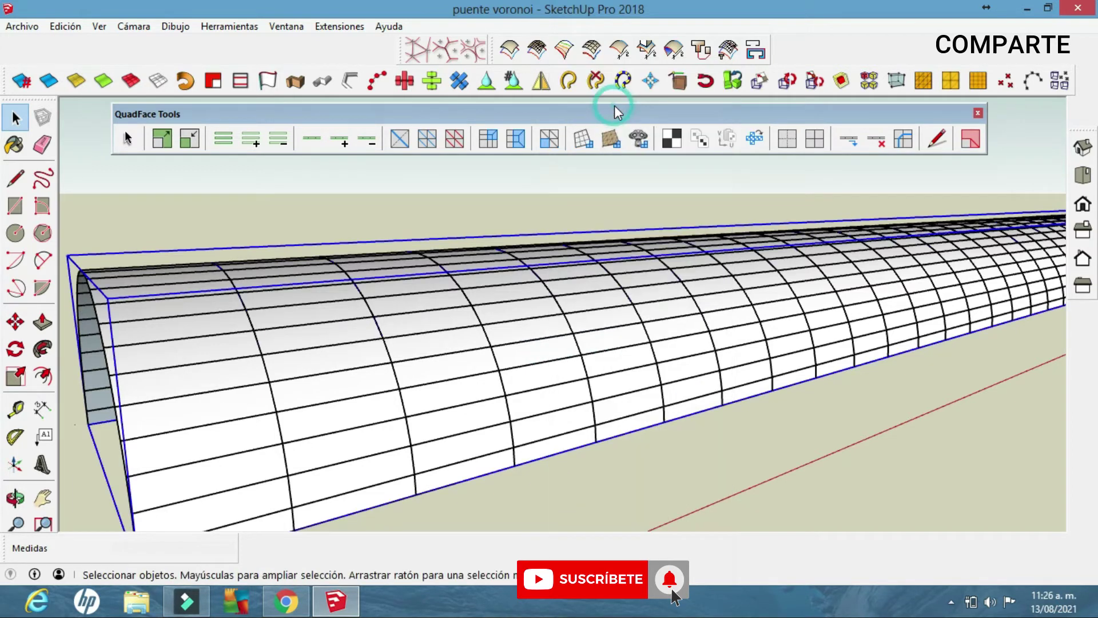
pyautogui.moveTo(629, 346); pyautogui.dragTo(760, 319, button='middle')
pyautogui.moveTo(542, 386)
pyautogui.mouseDown(button='middle')
pyautogui.moveTo(775, 407)
pyautogui.moveTo(667, 422)
pyautogui.moveTo(579, 405)
pyautogui.moveTo(902, 412)
pyautogui.moveTo(578, 436)
pyautogui.moveTo(573, 423)
pyautogui.mouseUp(button='middle')
# Step: Turn the tunnel's grid mesh lines into tubes of diameter 0.2 and precision 10 with Lines to Cylinders
pyautogui.press('space')
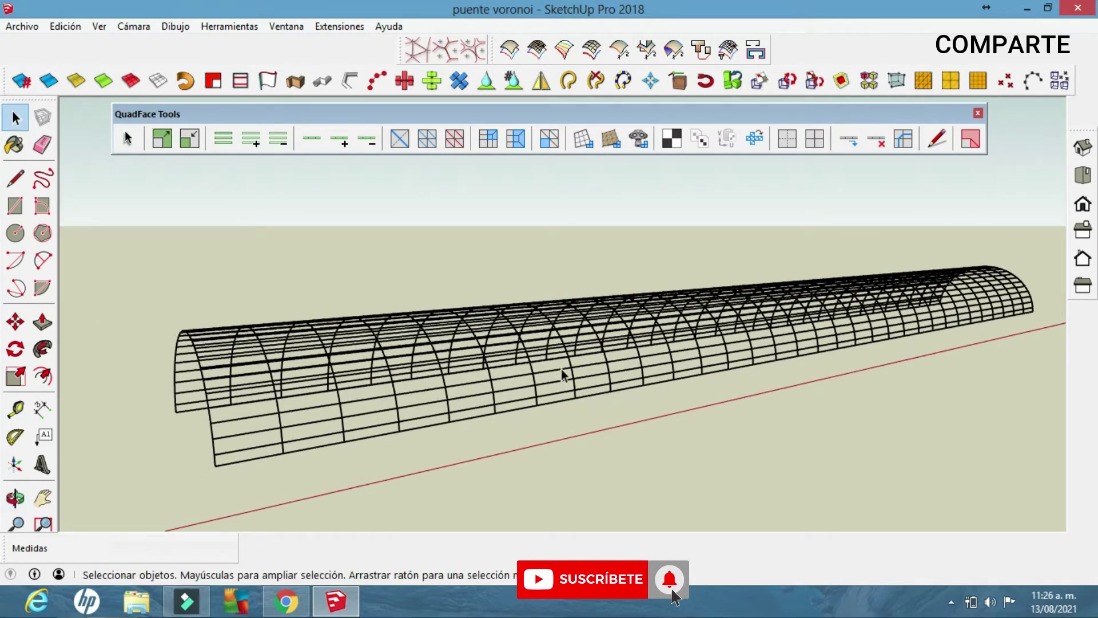
pyautogui.click(568, 370)
pyautogui.moveTo(442, 412); pyautogui.dragTo(483, 375, button='middle')
pyautogui.click(351, 81)
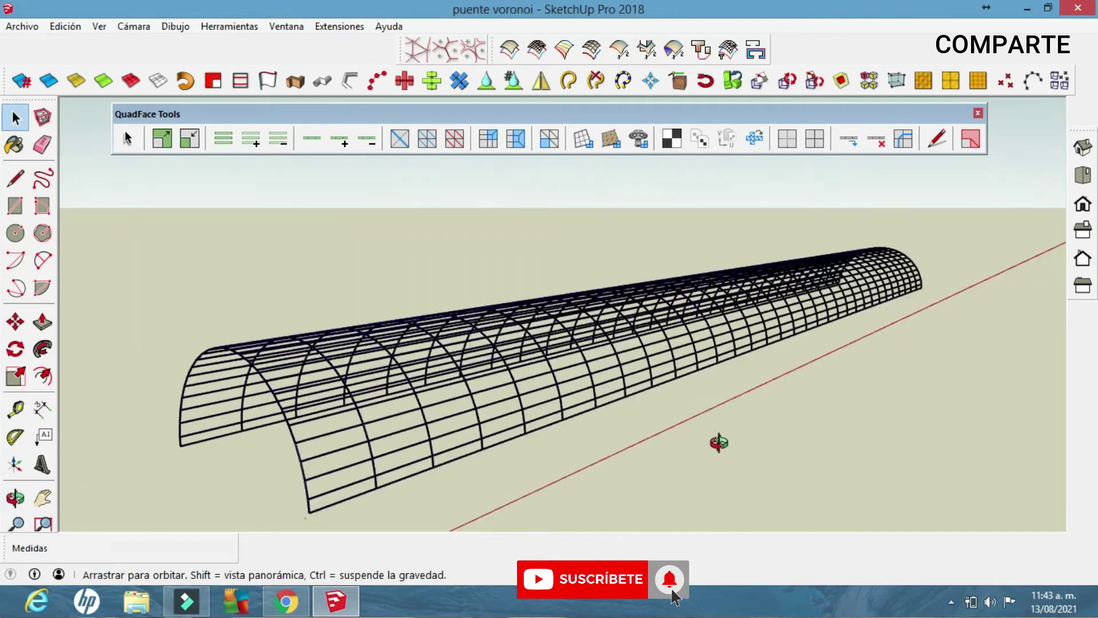
pyautogui.moveTo(717, 444)
pyautogui.mouseDown(button='middle')
pyautogui.moveTo(633, 456)
pyautogui.moveTo(516, 389)
pyautogui.mouseUp(button='middle')
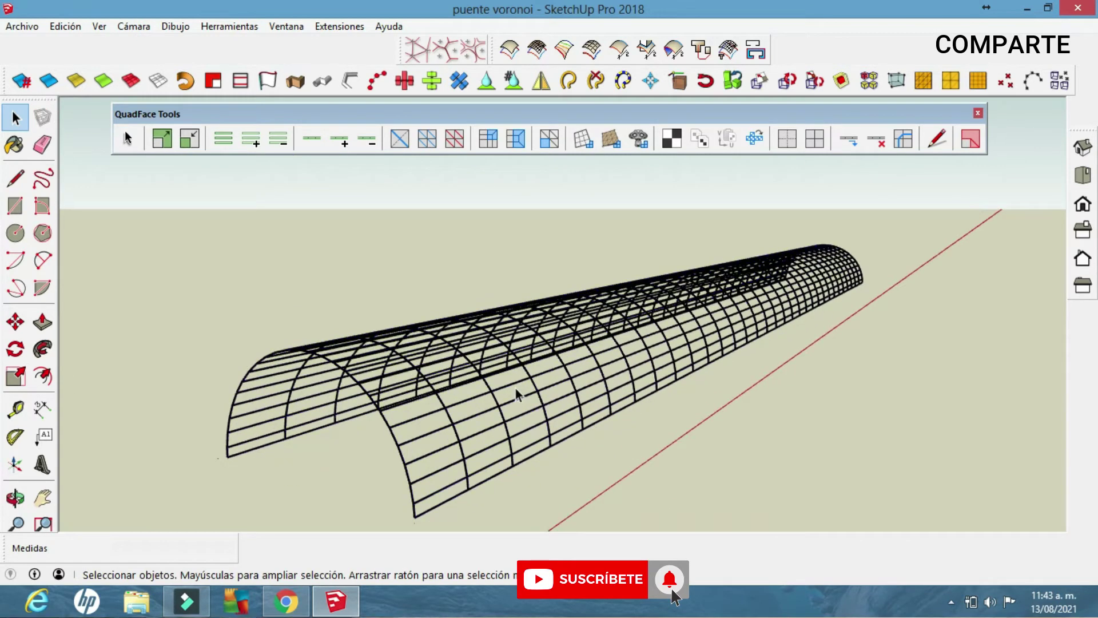
pyautogui.click(67, 29)
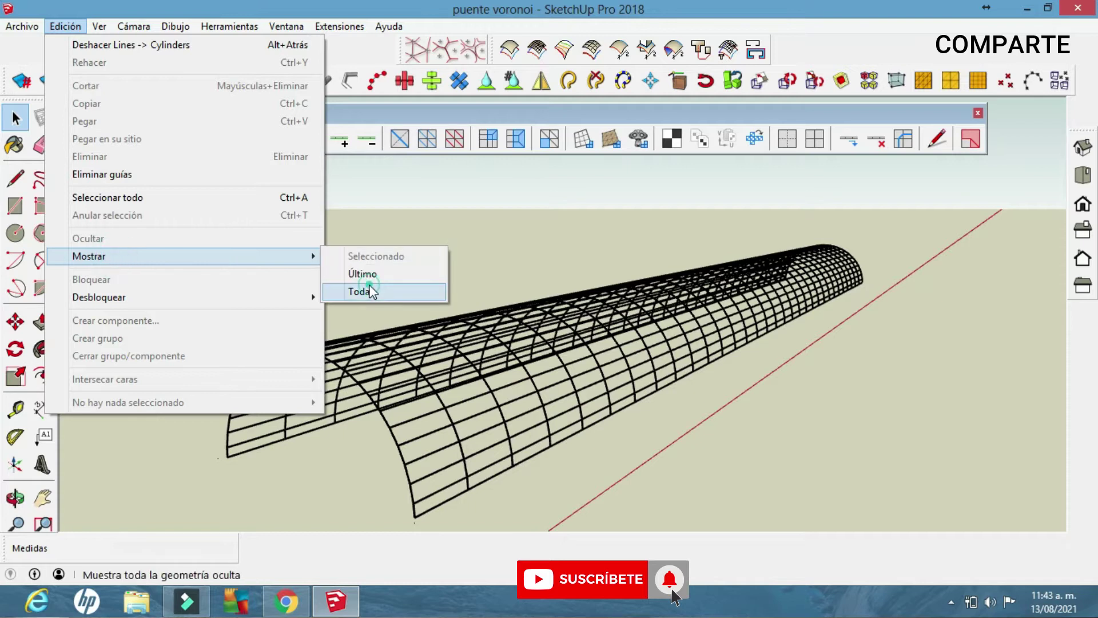
# Step: Show all hidden geometry again and paint the glass panes with a translucent grey glass material
pyautogui.moveTo(89, 256)
pyautogui.click(369, 290)
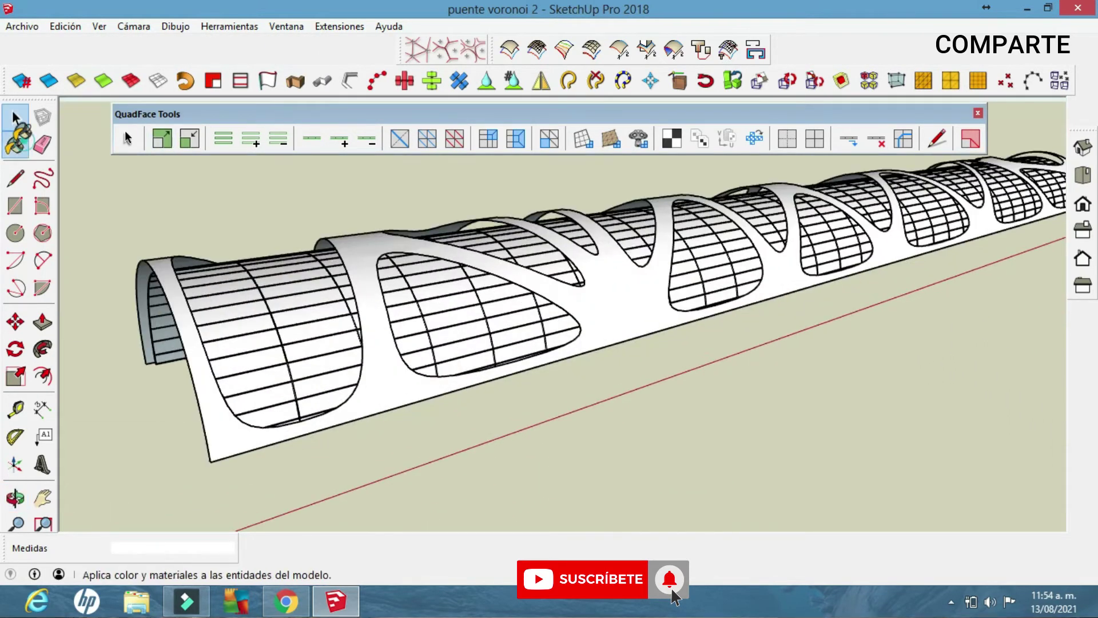
pyautogui.click(16, 143)
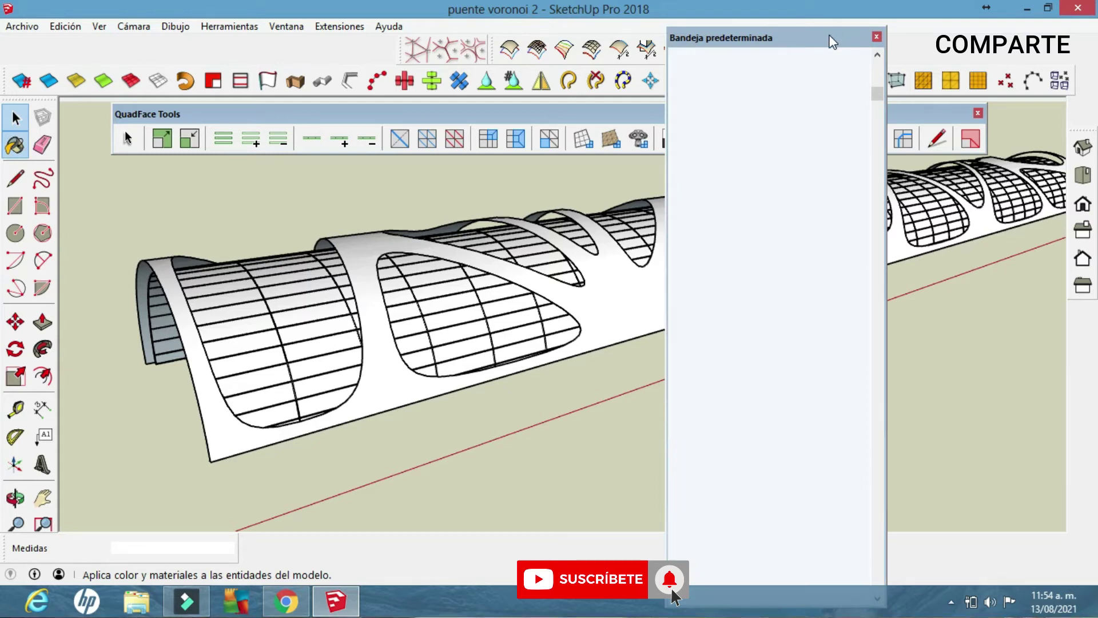
pyautogui.click(486, 306)
pyautogui.click(825, 216)
pyautogui.click(785, 305)
pyautogui.moveTo(784, 311)
pyautogui.mouseDown(button='middle')
pyautogui.moveTo(608, 380)
pyautogui.moveTo(589, 412)
pyautogui.mouseUp(button='middle')
pyautogui.scroll(5, 650, 314)
pyautogui.scroll(-5, 582, 383)
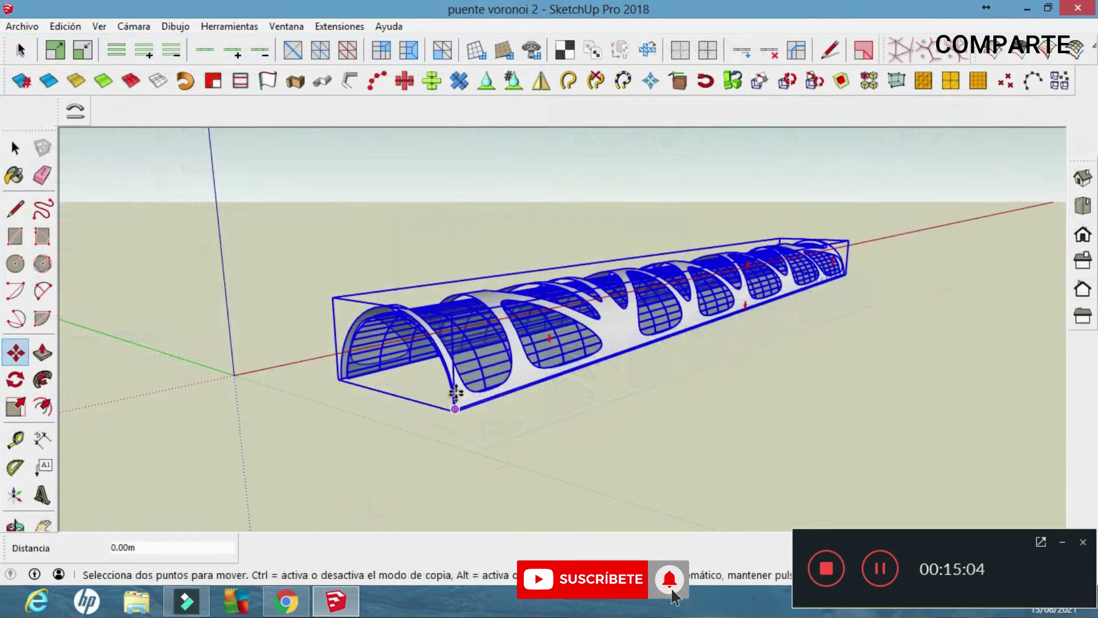
# Step: Copy the glazed bridge 8.69 m straight down the blue axis
pyautogui.moveTo(490, 252)
pyautogui.mouseDown(button='middle')
pyautogui.moveTo(456, 335)
pyautogui.moveTo(429, 311)
pyautogui.mouseUp(button='middle')
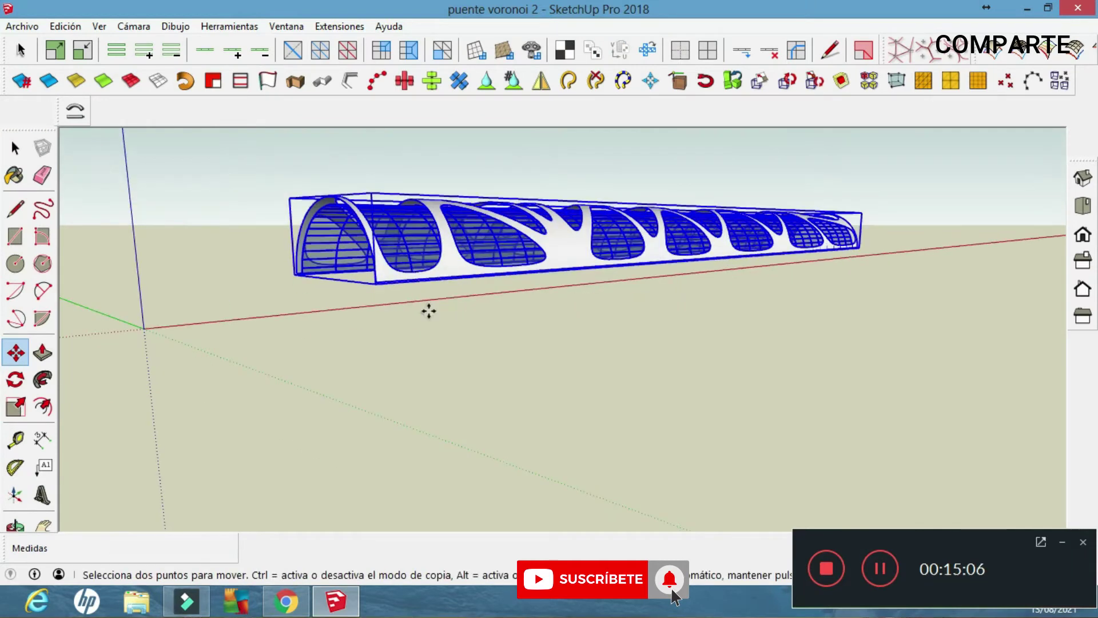
pyautogui.click(375, 282)
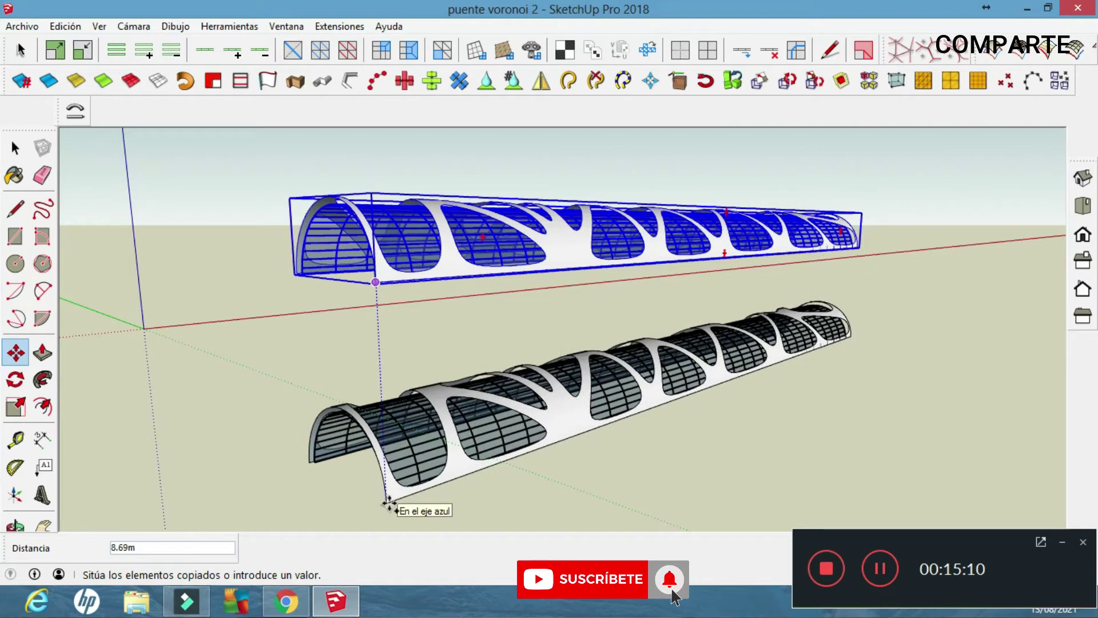
pyautogui.click(404, 476)
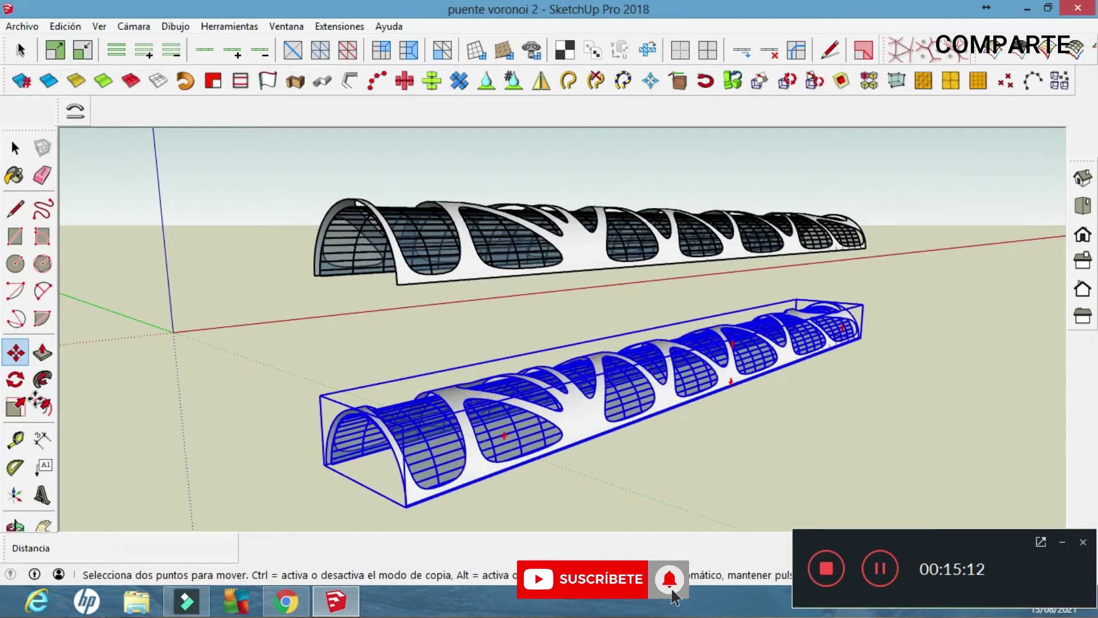
pyautogui.click(25, 408)
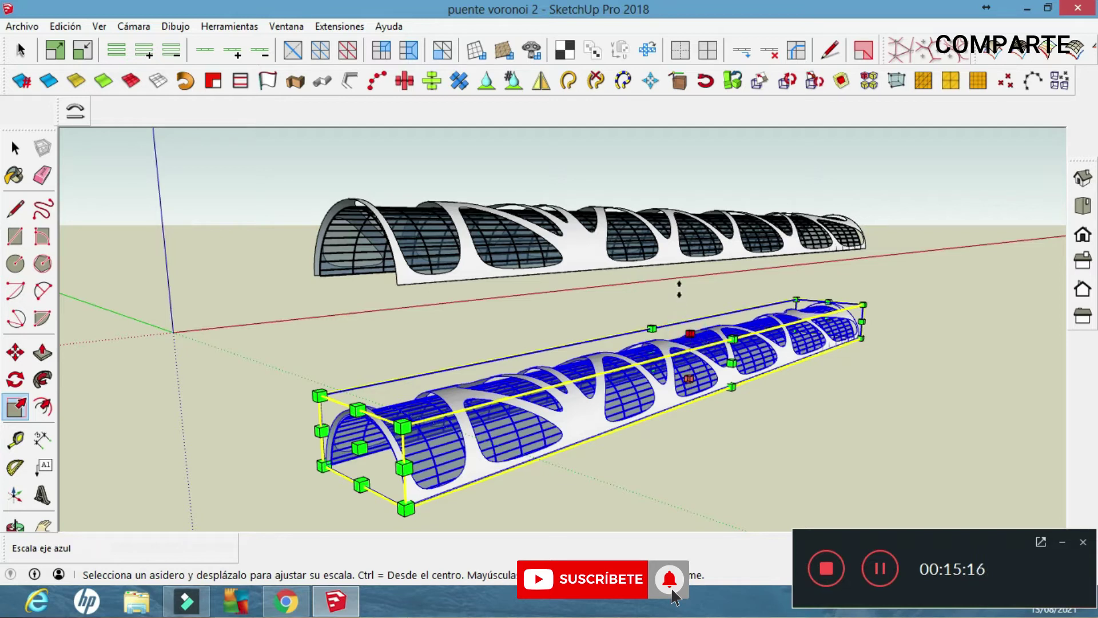
# Step: Flip the copied bridge upside down with a -1 scale along the blue axis
pyautogui.moveTo(690, 333); pyautogui.dragTo(676, 422)
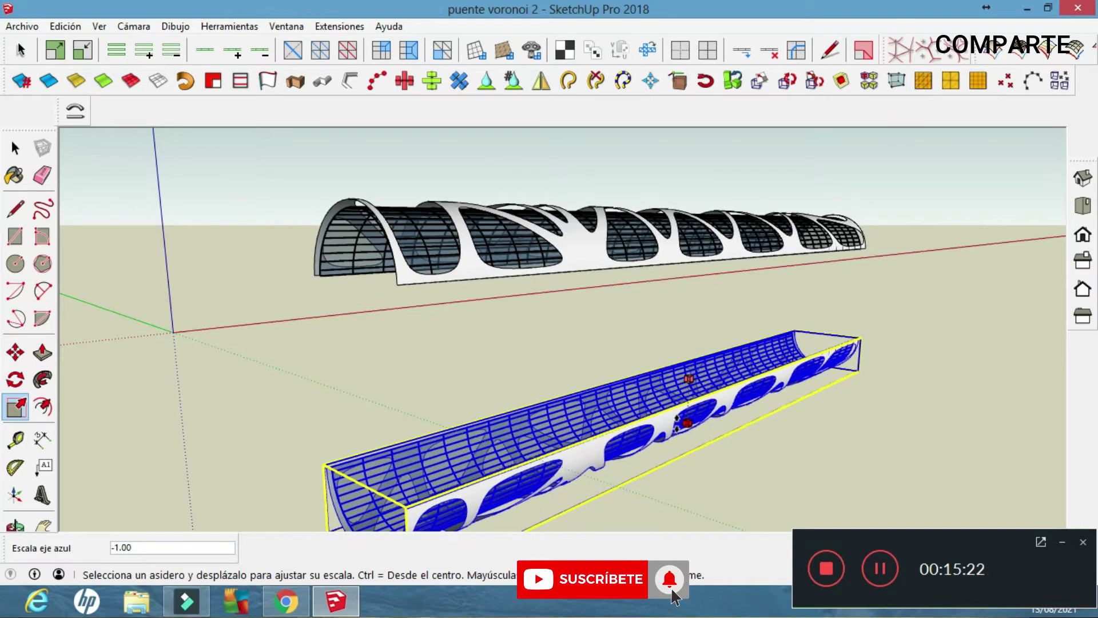
pyautogui.press('o')
pyautogui.moveTo(576, 380)
pyautogui.mouseDown(button='middle')
pyautogui.moveTo(617, 328)
pyautogui.moveTo(558, 312)
pyautogui.mouseUp(button='middle')
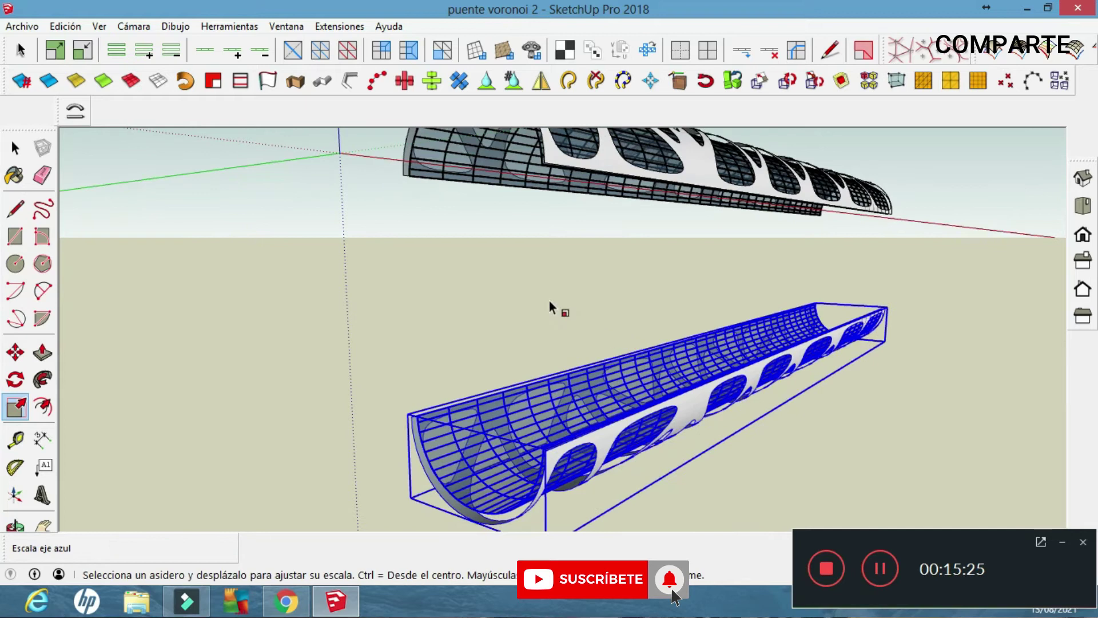
# Step: Begin lifting the flipped copy up toward the original bridge
pyautogui.click(15, 352)
pyautogui.moveTo(435, 357); pyautogui.dragTo(465, 357, button='middle')
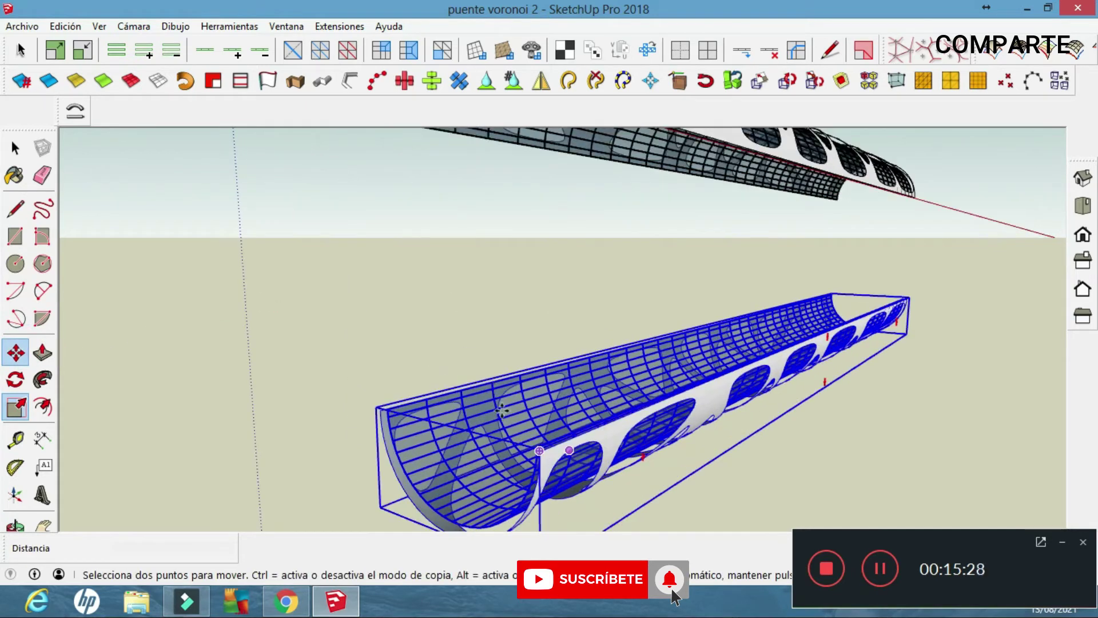
pyautogui.scroll(2, 540, 451)
pyautogui.scroll(1, 541, 452)
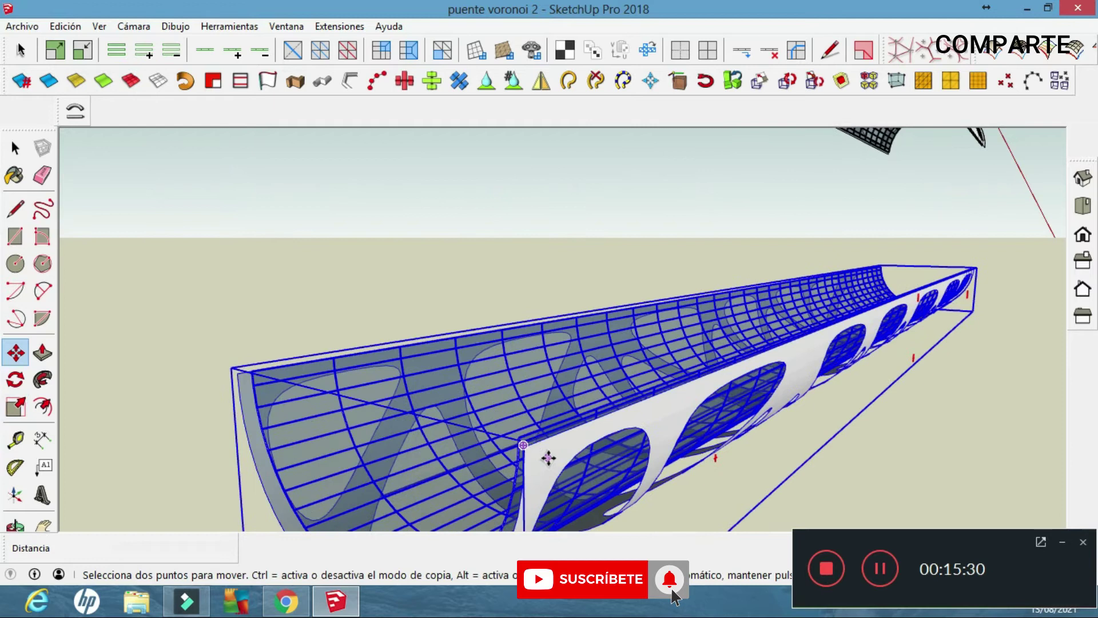
pyautogui.scroll(2, 541, 451)
pyautogui.press('space')
pyautogui.press('m')
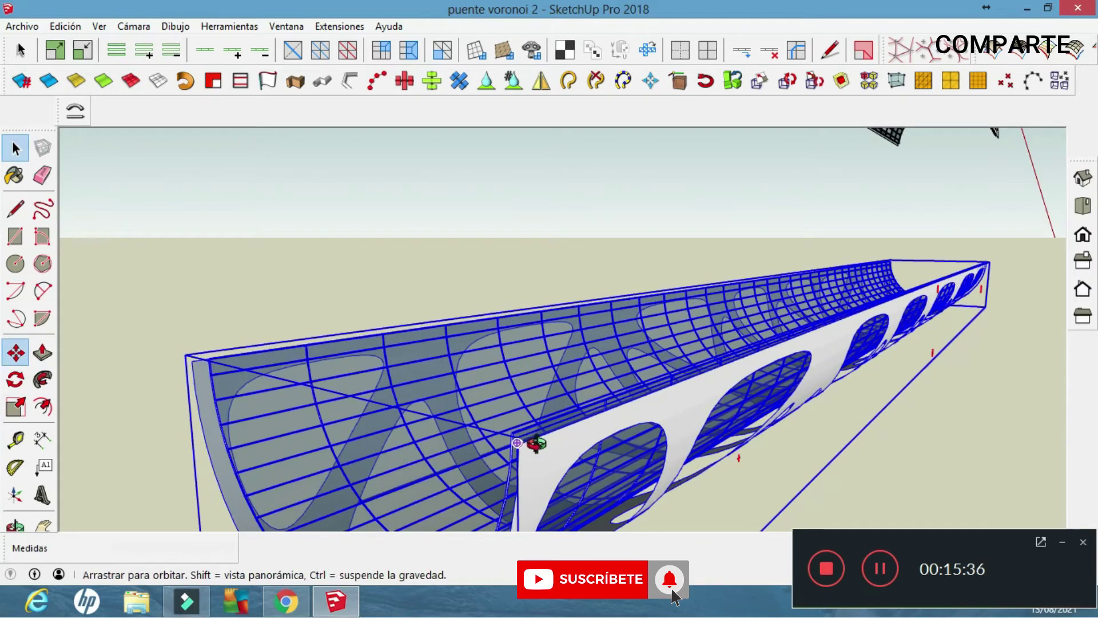
pyautogui.moveTo(540, 452); pyautogui.dragTo(542, 443, button='middle')
pyautogui.moveTo(558, 384); pyautogui.dragTo(685, 379, button='middle')
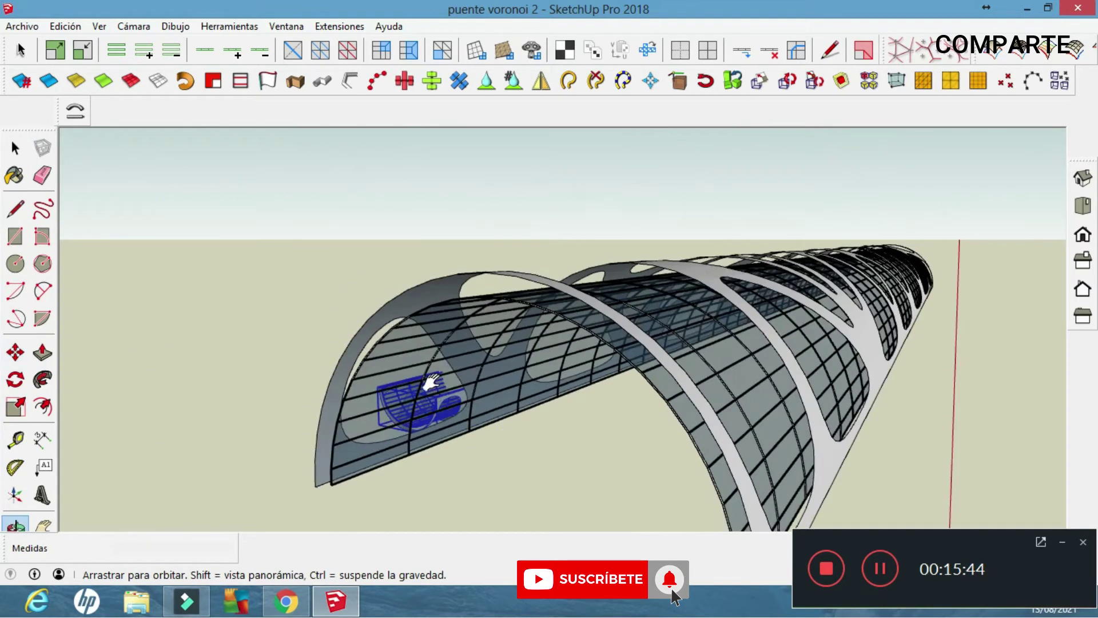
# Step: Snap the flipped copy beneath the original and view the closed perforated glazed tube
pyautogui.click(687, 380)
pyautogui.moveTo(693, 389)
pyautogui.mouseDown(button='middle')
pyautogui.moveTo(630, 423)
pyautogui.moveTo(637, 307)
pyautogui.mouseUp(button='middle')
pyautogui.scroll(2, 631, 422)
pyautogui.moveTo(657, 363)
pyautogui.mouseDown(button='middle')
pyautogui.moveTo(357, 312)
pyautogui.moveTo(486, 321)
pyautogui.mouseUp(button='middle')
pyautogui.press('space')
pyautogui.scroll(-5, 509, 325)
pyautogui.moveTo(314, 314)
pyautogui.mouseDown(button='middle')
pyautogui.moveTo(702, 189)
pyautogui.moveTo(492, 208)
pyautogui.moveTo(654, 214)
pyautogui.moveTo(686, 227)
pyautogui.mouseUp(button='middle')
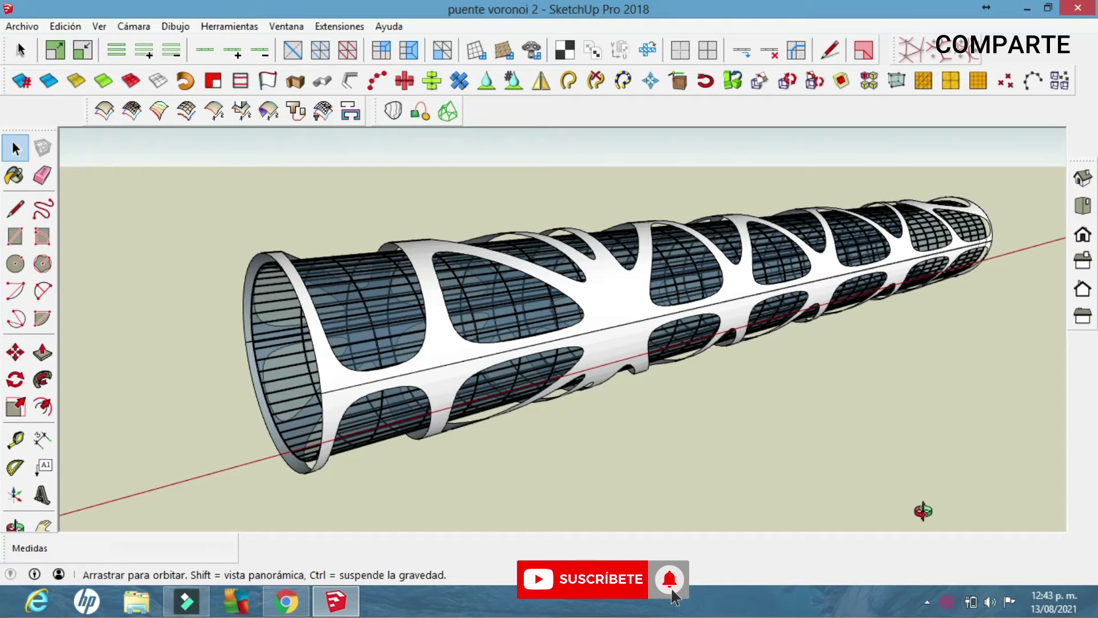
pyautogui.click(954, 605)
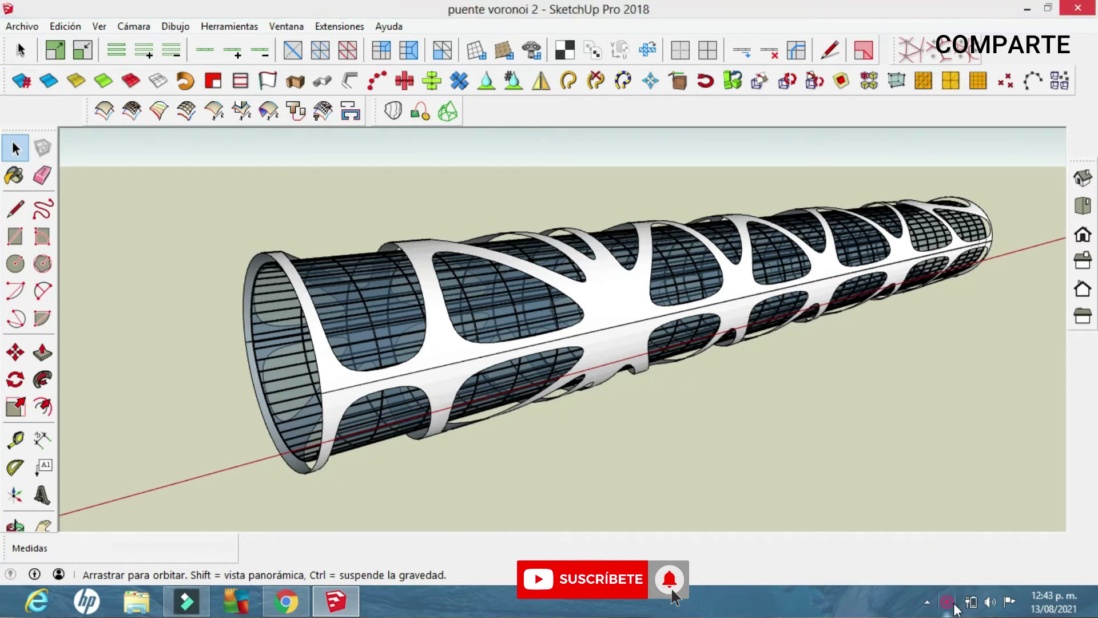
pyautogui.click(962, 592)
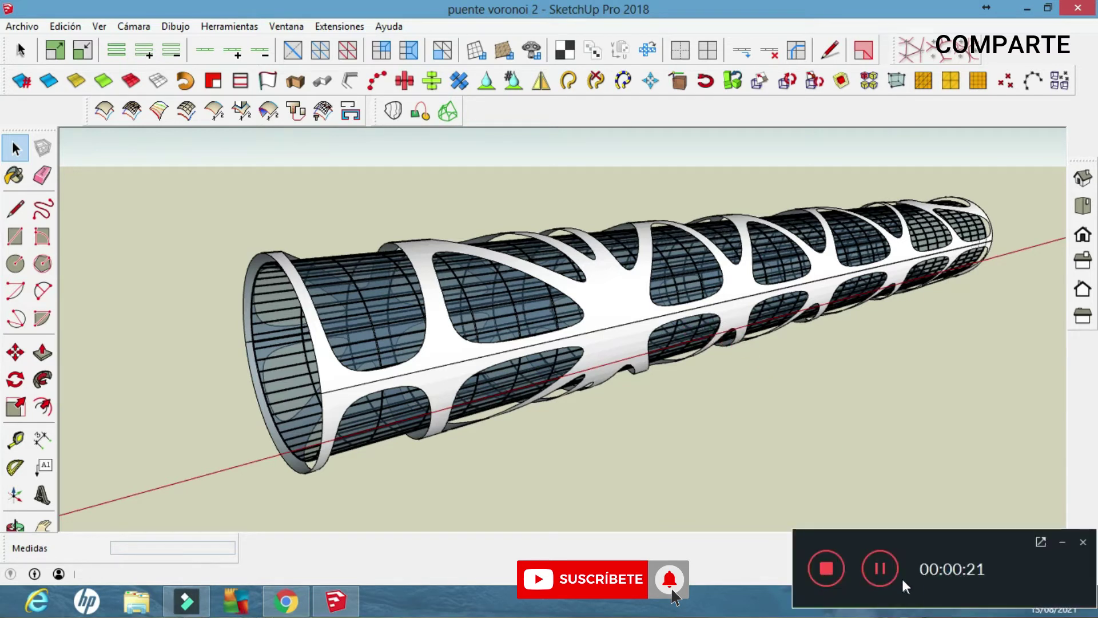
pyautogui.moveTo(584, 348)
pyautogui.mouseDown(button='middle')
pyautogui.moveTo(688, 347)
pyautogui.moveTo(540, 321)
pyautogui.mouseUp(button='middle')
# Step: Hide the selected group inside the tube
pyautogui.rightClick(364, 205)
pyautogui.moveTo(441, 252); pyautogui.dragTo(388, 301, button='middle')
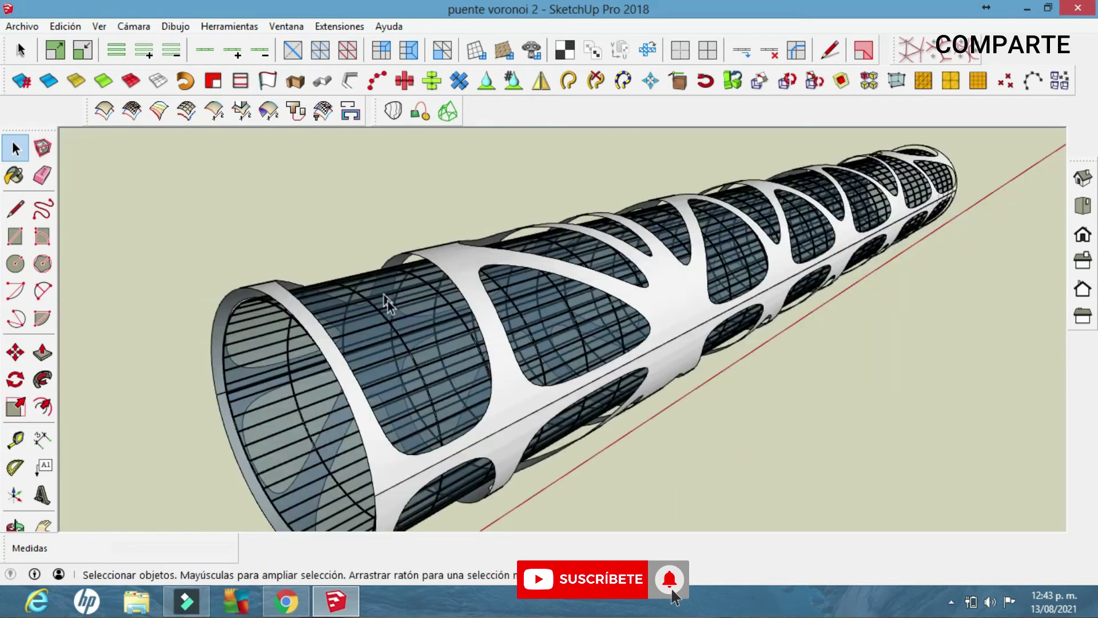
pyautogui.rightClick(258, 204)
pyautogui.moveTo(257, 203)
pyautogui.mouseDown(button='middle')
pyautogui.moveTo(272, 367)
pyautogui.moveTo(478, 241)
pyautogui.mouseUp(button='middle')
pyautogui.rightClick(478, 241)
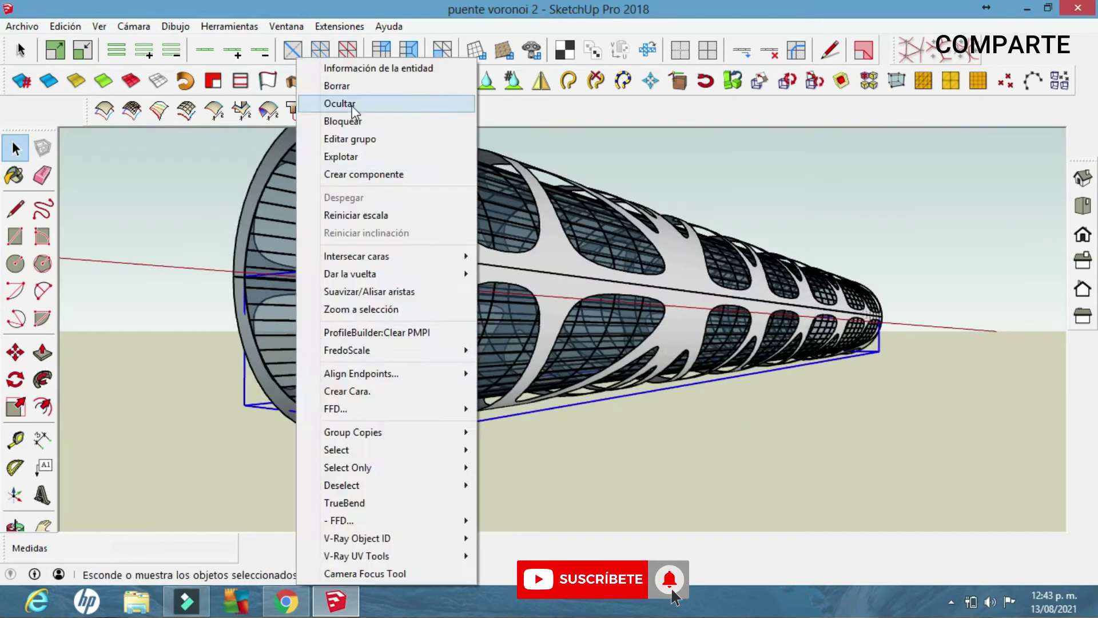
pyautogui.press('Escape')
pyautogui.moveTo(311, 322); pyautogui.dragTo(312, 298, button='middle')
pyautogui.rightClick(313, 297)
pyautogui.click(397, 110)
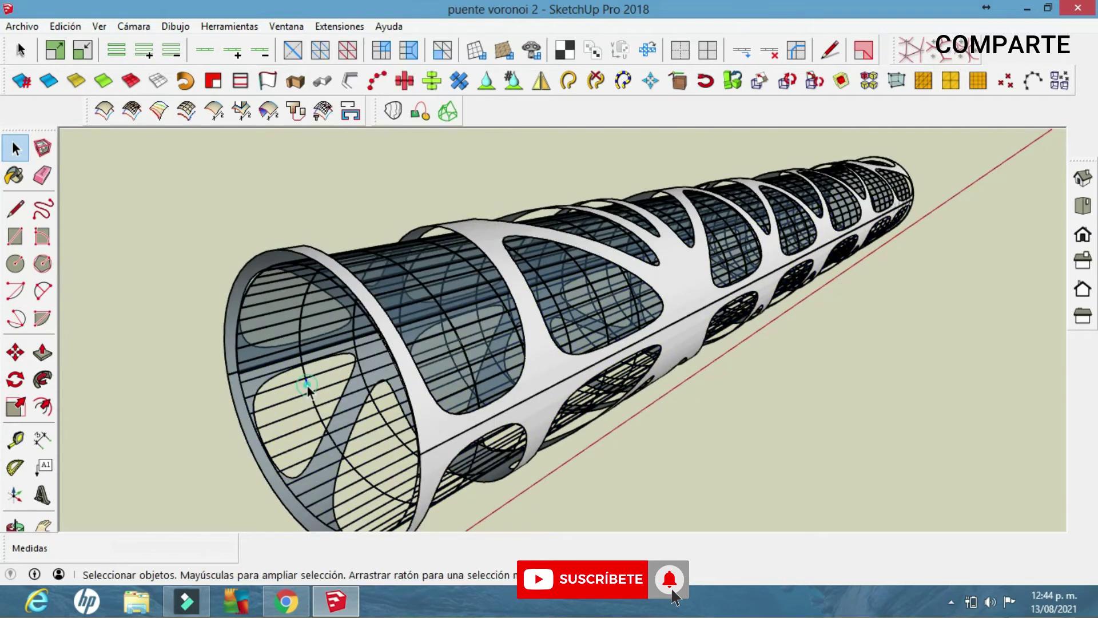
# Step: Hide the inner glazing mesh so only the perforated tube remains
pyautogui.tripleClick(311, 379)
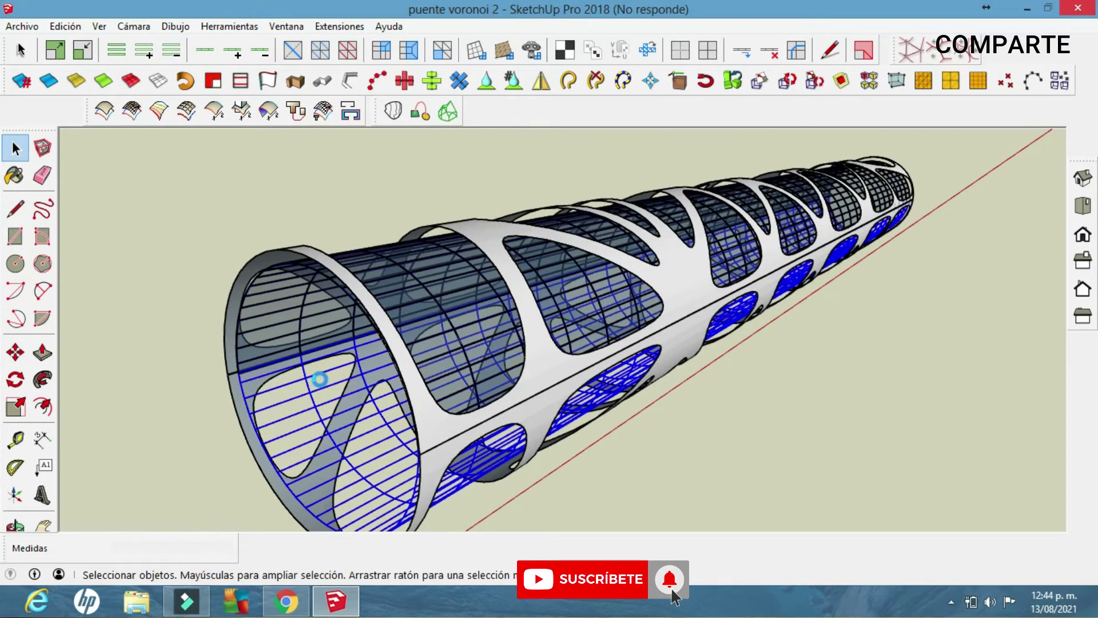
pyautogui.rightClick(371, 378)
pyautogui.moveTo(802, 421); pyautogui.dragTo(400, 385, button='middle')
pyautogui.scroll(5, 369, 423)
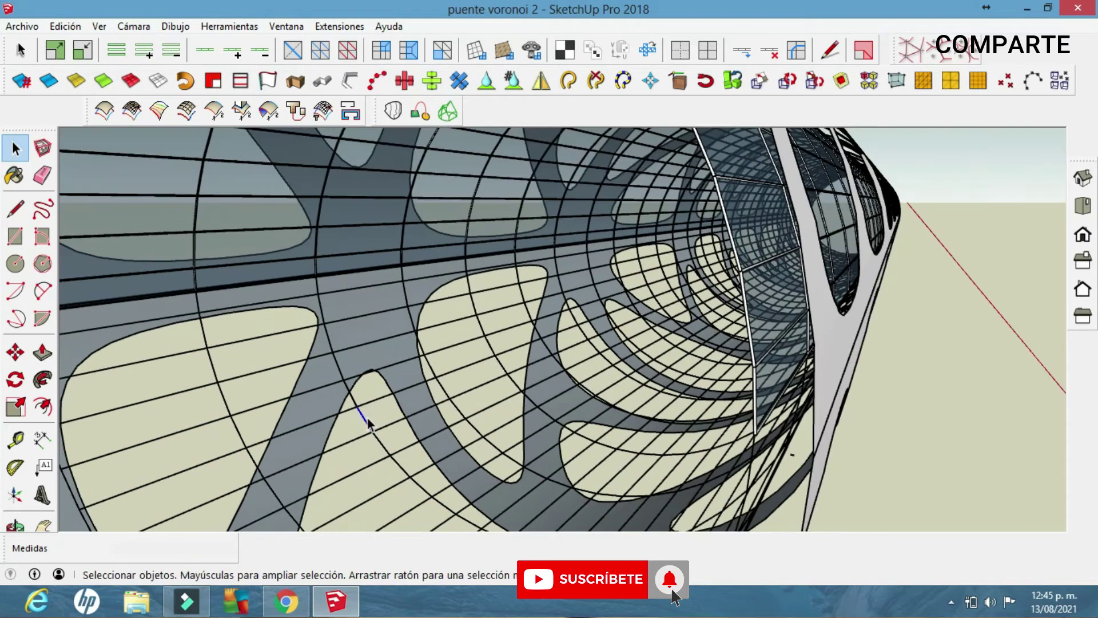
pyautogui.moveTo(386, 424)
pyautogui.mouseDown(button='middle')
pyautogui.moveTo(424, 355)
pyautogui.moveTo(706, 289)
pyautogui.moveTo(307, 300)
pyautogui.mouseUp(button='middle')
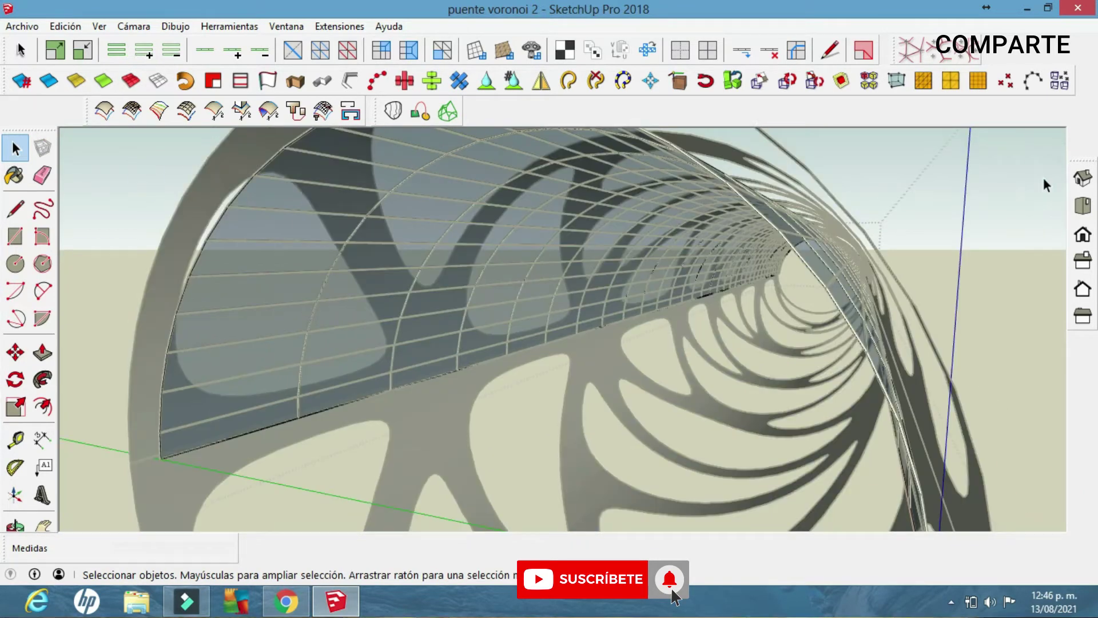
pyautogui.scroll(-5, 674, 159)
pyautogui.rightClick(534, 290)
pyautogui.rightClick(412, 229)
pyautogui.click(426, 108)
# Step: Start a vertical line at the top of the tube's front rim
pyautogui.moveTo(572, 321); pyautogui.dragTo(618, 333, button='middle')
pyautogui.scroll(-5, 618, 334)
pyautogui.scroll(5, 889, 331)
pyautogui.press('l')
pyautogui.click(517, 143)
# Step: Finish the vertical rim line and draw a circle from its midpoint out to the rim
pyautogui.click(521, 492)
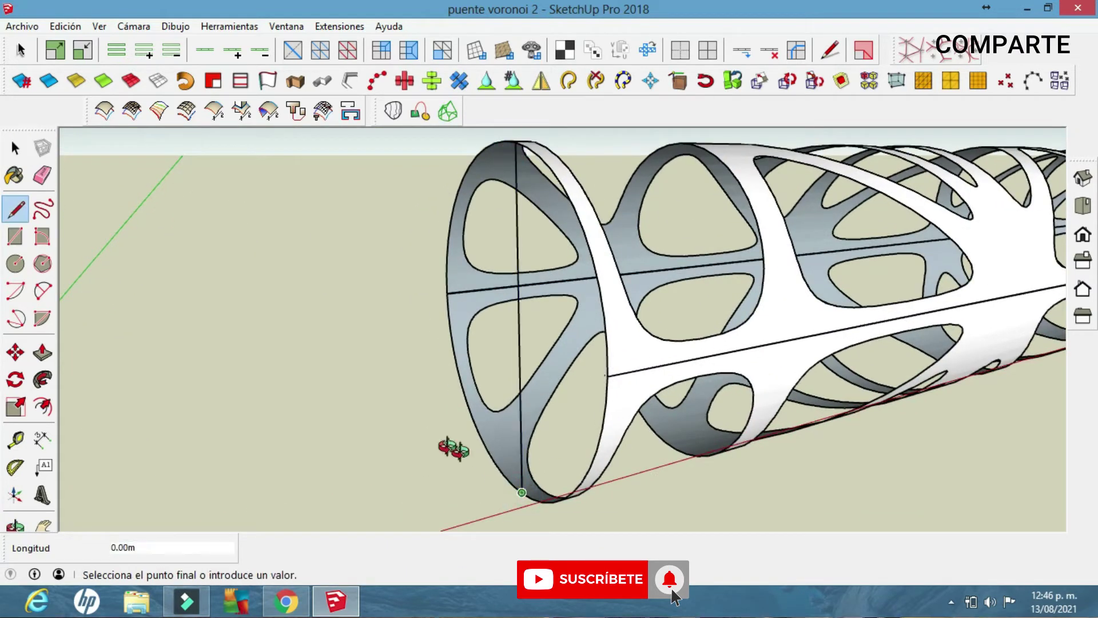
pyautogui.moveTo(452, 448); pyautogui.dragTo(246, 475, button='middle')
pyautogui.press('c')
pyautogui.click(516, 313)
pyautogui.click(550, 153)
pyautogui.moveTo(517, 312)
pyautogui.mouseDown(button='middle')
pyautogui.moveTo(532, 319)
pyautogui.moveTo(356, 343)
pyautogui.moveTo(532, 308)
pyautogui.moveTo(504, 334)
pyautogui.mouseUp(button='middle')
pyautogui.scroll(-5, 635, 429)
pyautogui.scroll(6, 520, 348)
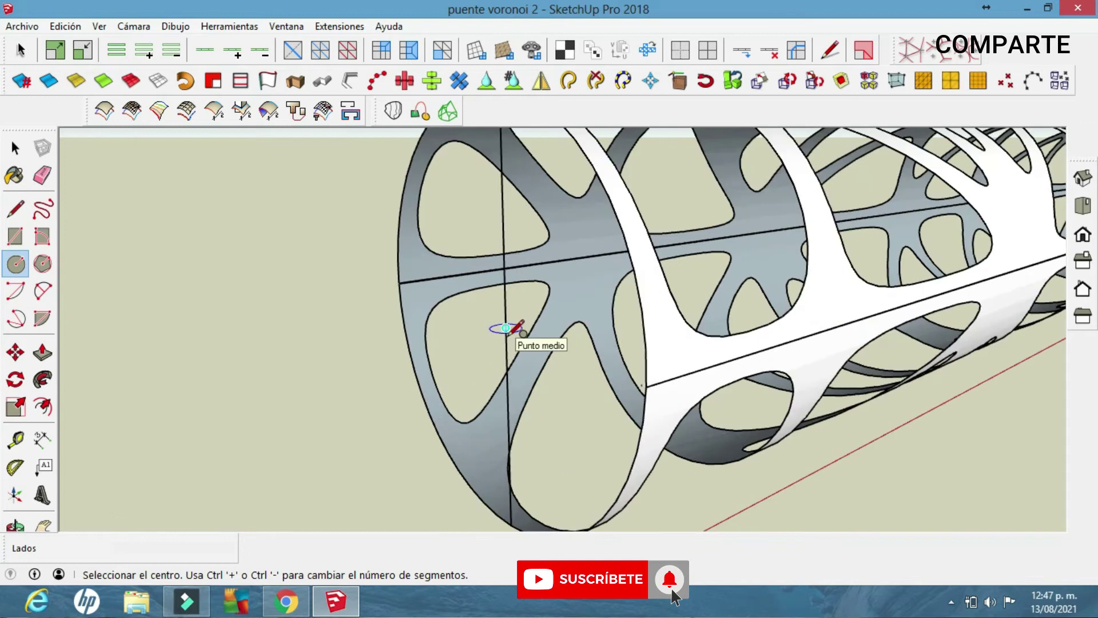
# Step: Draw a diameter line across the tube end down to the lower rim
pyautogui.click(506, 328)
pyautogui.press('Escape')
pyautogui.scroll(-1, 499, 264)
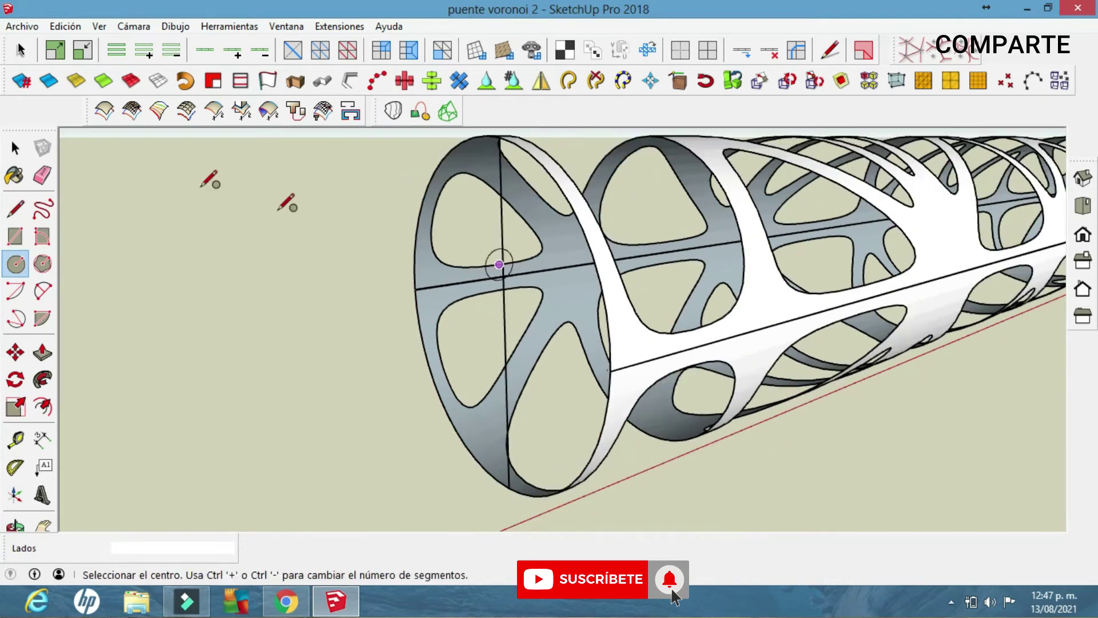
pyautogui.press('space')
pyautogui.press('r')
pyautogui.press('l')
pyautogui.scroll(-2, 464, 158)
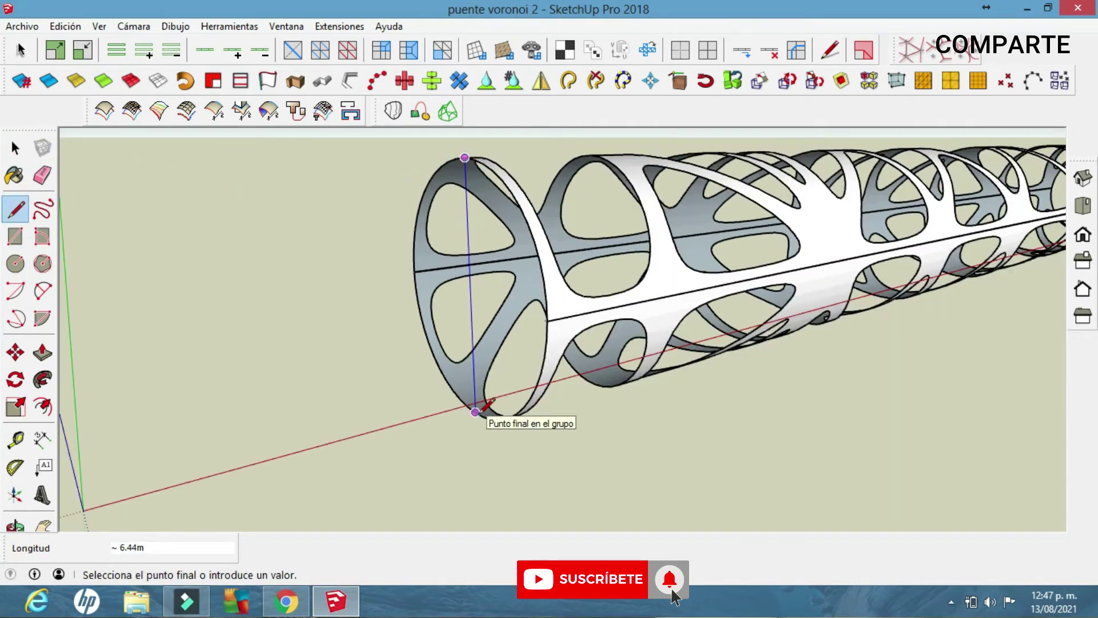
pyautogui.click(475, 412)
# Step: Cap the tube end with a circle from the diameter's midpoint to the rim
pyautogui.click(15, 263)
pyautogui.click(482, 281)
pyautogui.scroll(1, 497, 229)
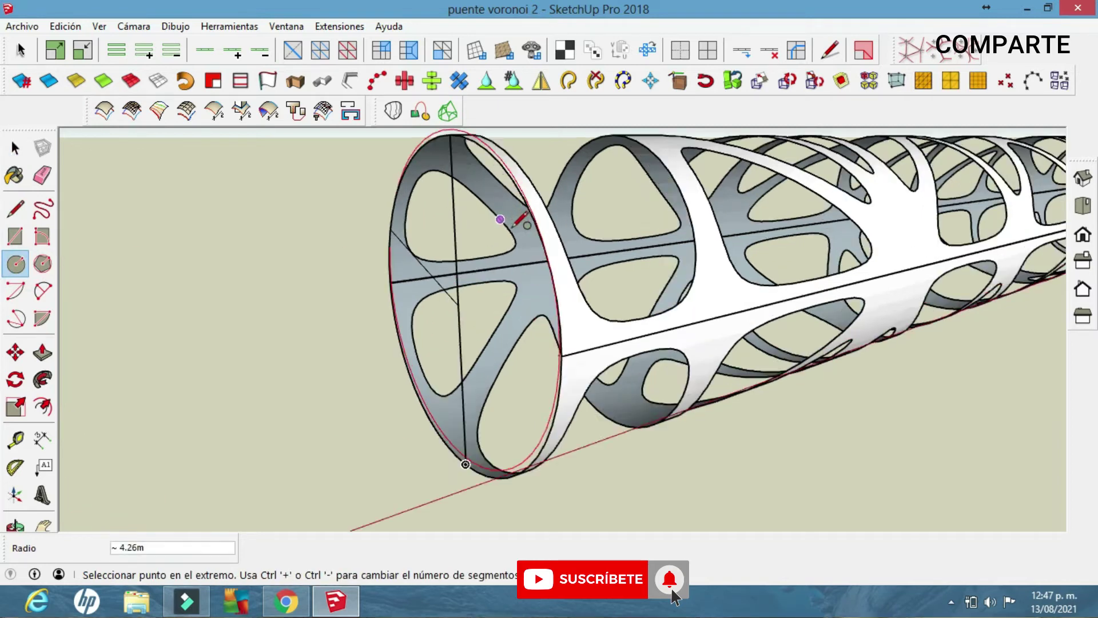
pyautogui.scroll(1, 515, 223)
pyautogui.scroll(2, 572, 240)
pyautogui.press('Escape')
pyautogui.click(450, 334)
pyautogui.scroll(-2, 613, 311)
pyautogui.click(613, 311)
pyautogui.moveTo(613, 312); pyautogui.dragTo(380, 324, button='middle')
# Step: Erase the helper lines across the circular end face
pyautogui.press('e')
pyautogui.moveTo(498, 252); pyautogui.dragTo(481, 298, button='middle')
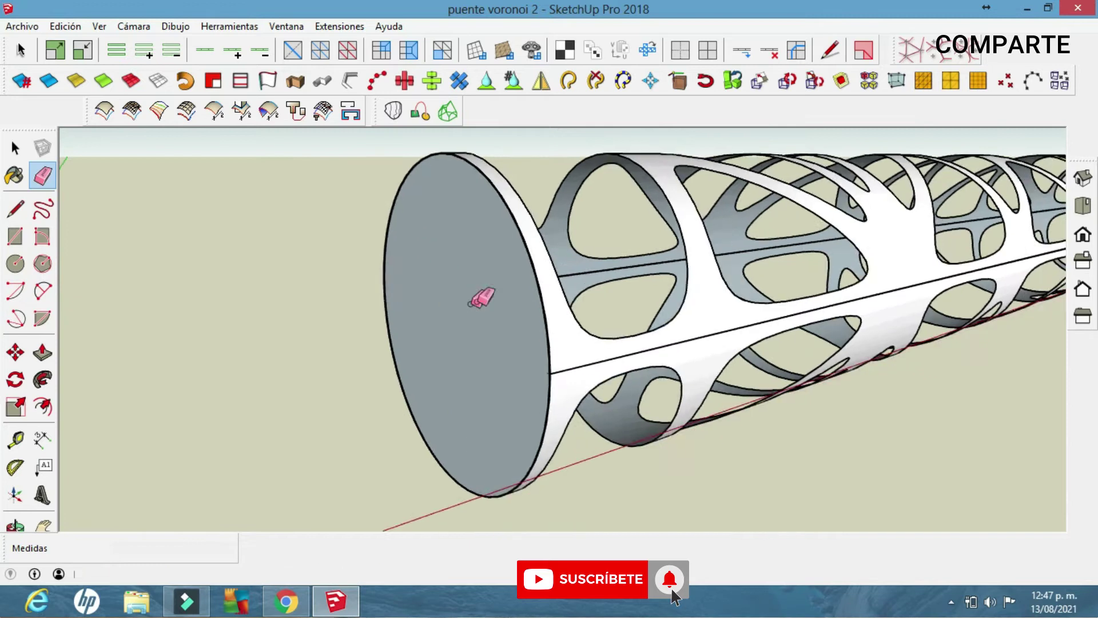
pyautogui.scroll(-2, 480, 297)
# Step: Draw a line along the ground from the bottom of the rim
pyautogui.press('l')
pyautogui.click(534, 397)
pyautogui.scroll(3, 392, 426)
pyautogui.moveTo(489, 414)
pyautogui.mouseDown(button='middle')
pyautogui.moveTo(495, 391)
pyautogui.moveTo(583, 417)
pyautogui.mouseUp(button='middle')
pyautogui.click(494, 390)
pyautogui.press('space')
pyautogui.click(821, 273)
pyautogui.moveTo(821, 273)
pyautogui.mouseDown(button='middle')
pyautogui.moveTo(835, 314)
pyautogui.moveTo(824, 298)
pyautogui.mouseUp(button='middle')
# Step: Rotate a copy of the end face 45° about the rim's top point
pyautogui.press('q')
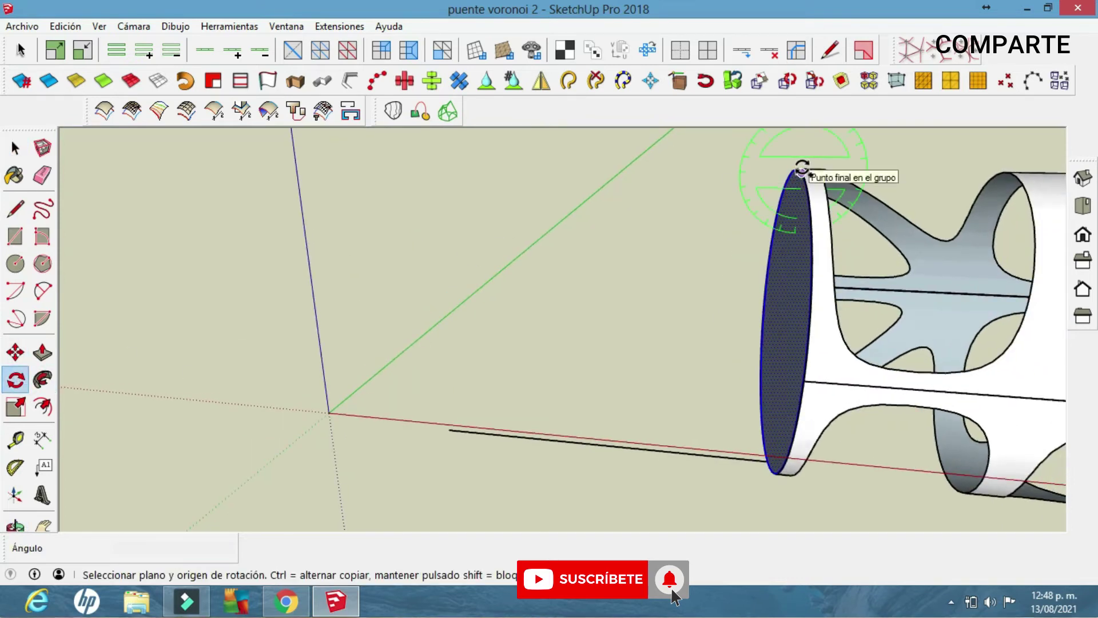
pyautogui.click(799, 170)
pyautogui.click(765, 452)
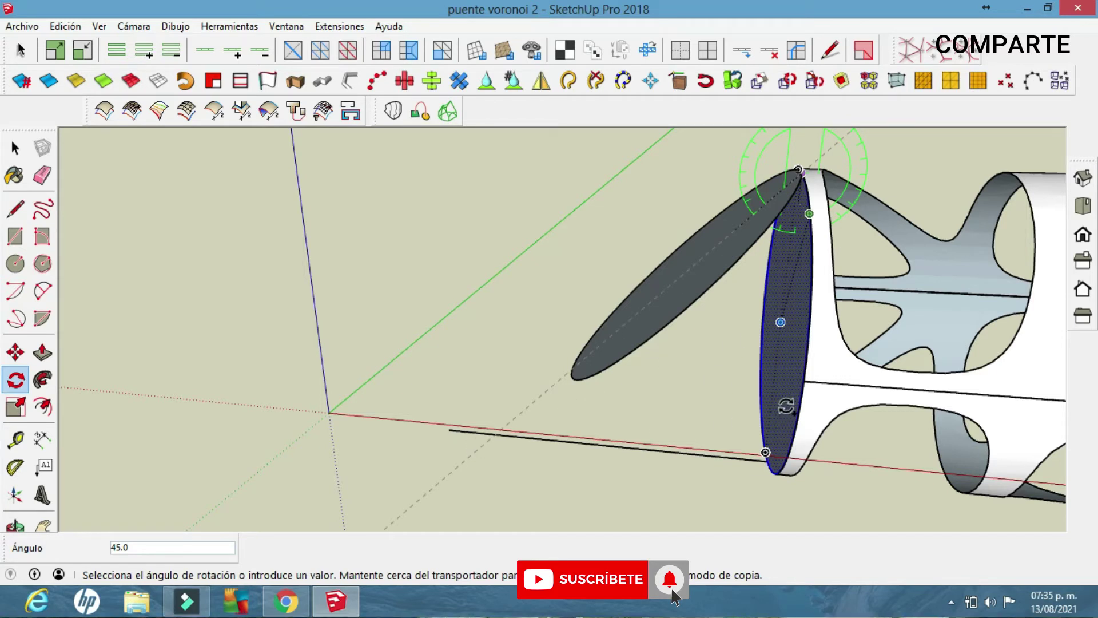
pyautogui.click(951, 602)
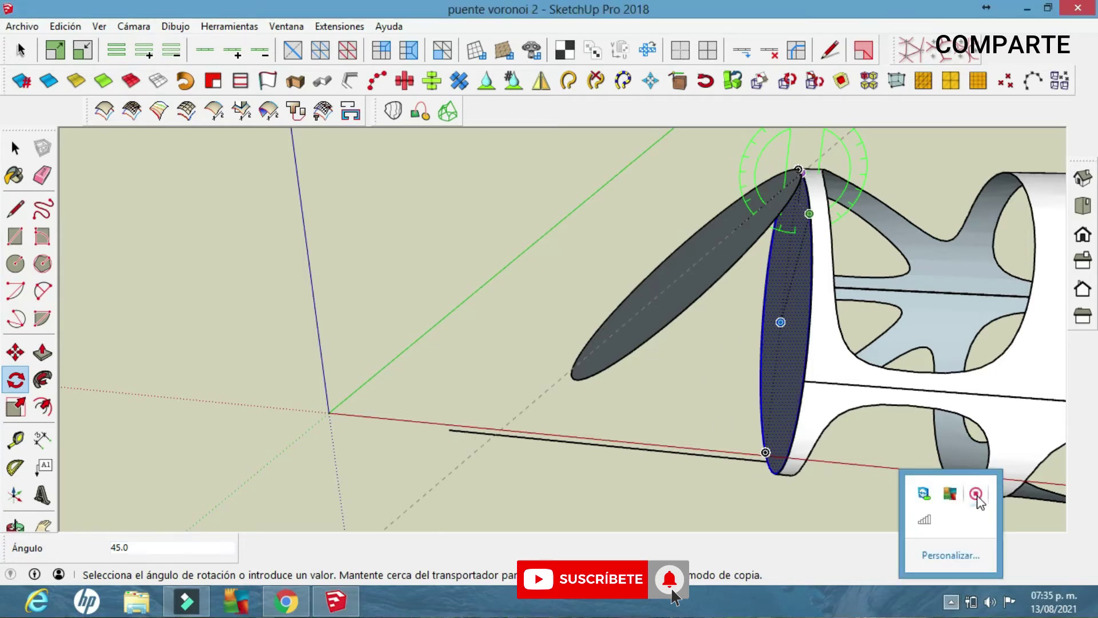
pyautogui.moveTo(565, 319); pyautogui.dragTo(272, 347, button='middle')
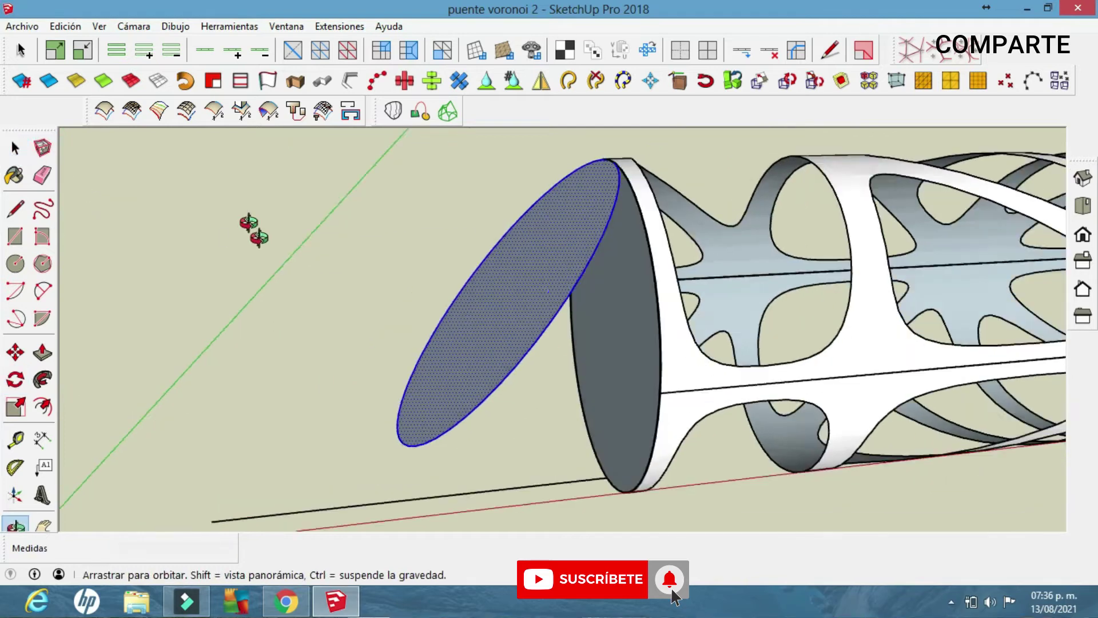
pyautogui.press('space')
pyautogui.click(1082, 289)
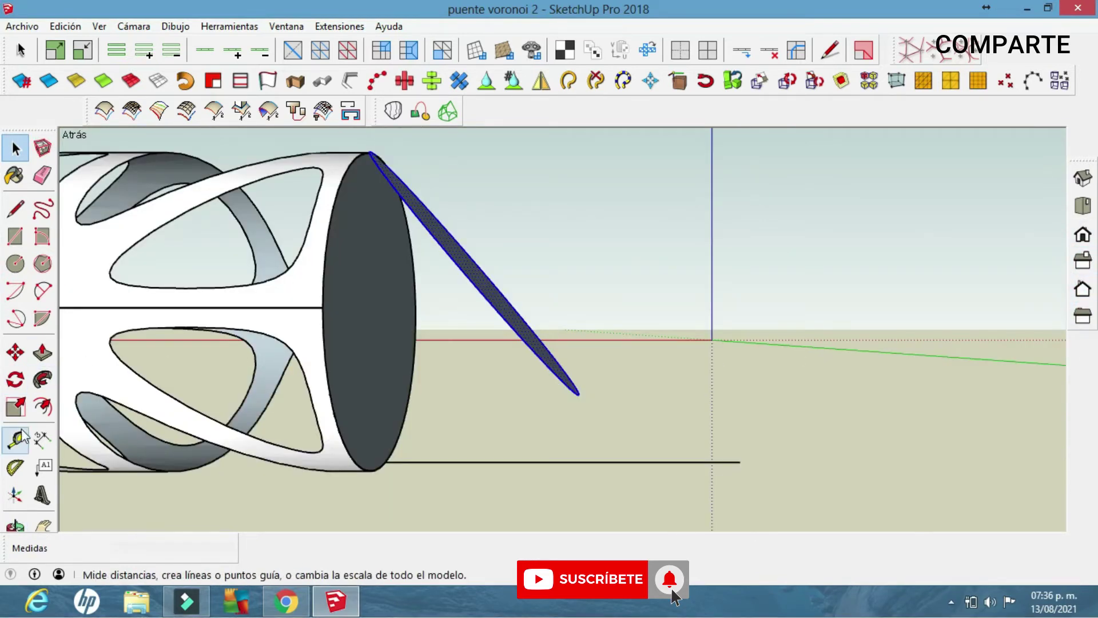
# Step: Scale up the tilted ellipse in front of the tube
pyautogui.click(15, 406)
pyautogui.moveTo(400, 343); pyautogui.dragTo(552, 422, button='middle')
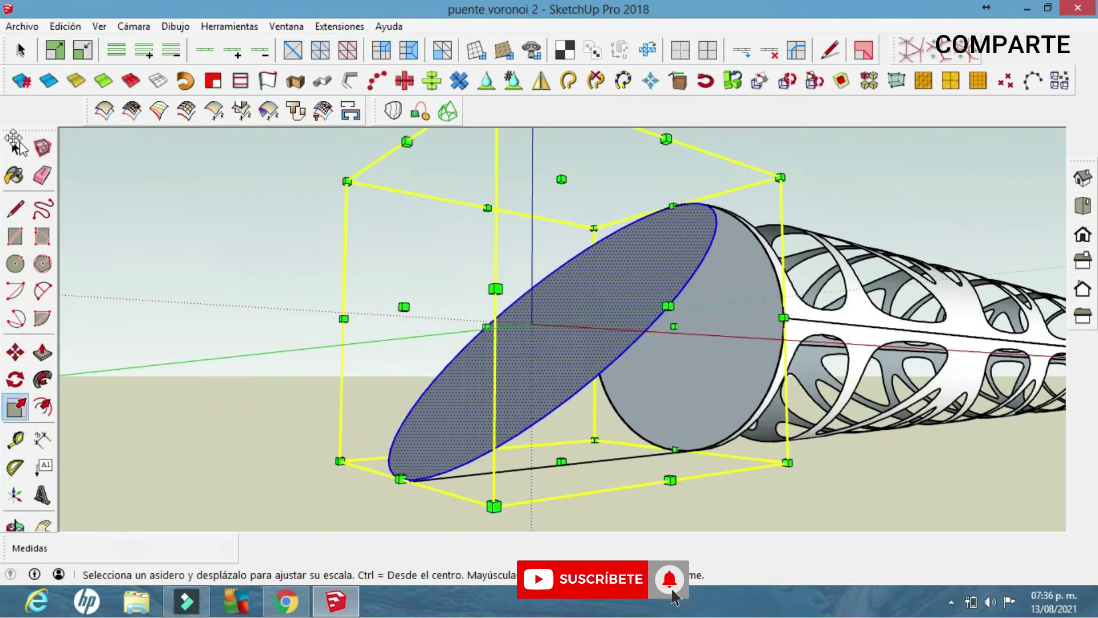
pyautogui.click(14, 148)
pyautogui.moveTo(491, 314); pyautogui.dragTo(588, 339, button='middle')
pyautogui.click(665, 459)
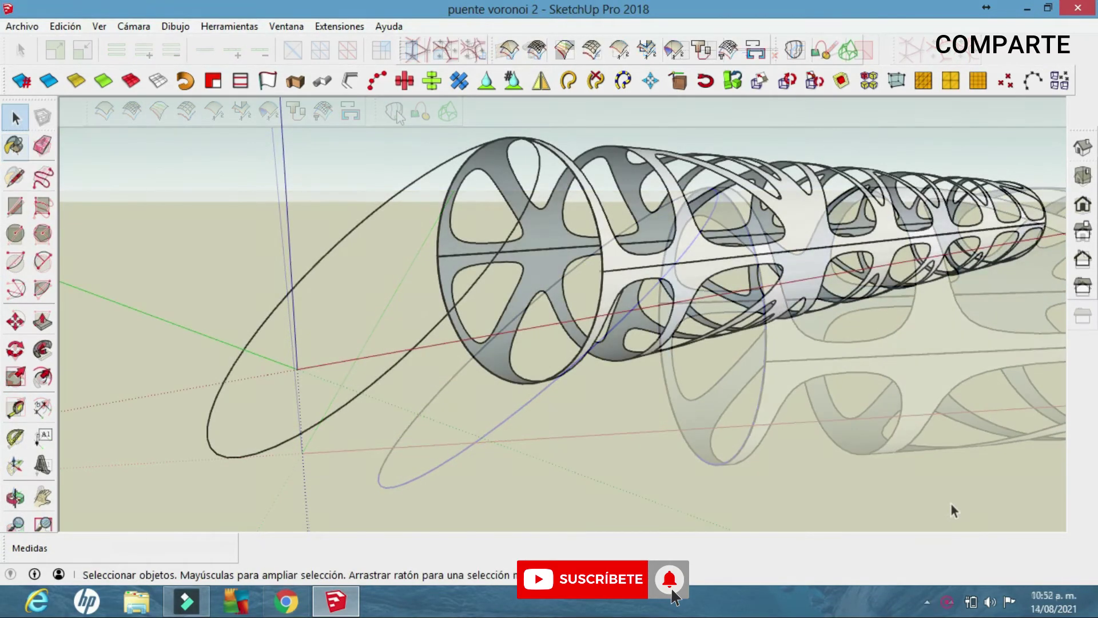
pyautogui.moveTo(975, 525)
pyautogui.mouseDown(button='middle')
pyautogui.moveTo(661, 424)
pyautogui.moveTo(608, 427)
pyautogui.moveTo(610, 393)
pyautogui.mouseUp(button='middle')
# Step: Loft a surface between the tilted ellipse and the tube's front rim with Loft by Spline
pyautogui.click(490, 305)
pyautogui.click(423, 234)
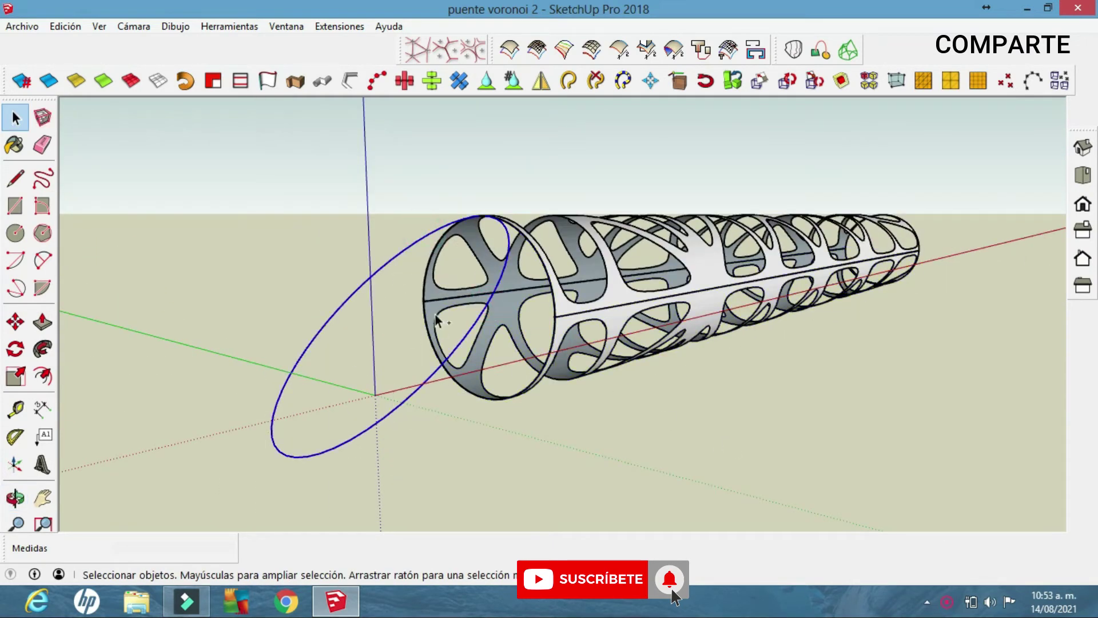
pyautogui.moveTo(398, 346); pyautogui.dragTo(398, 346, button='middle')
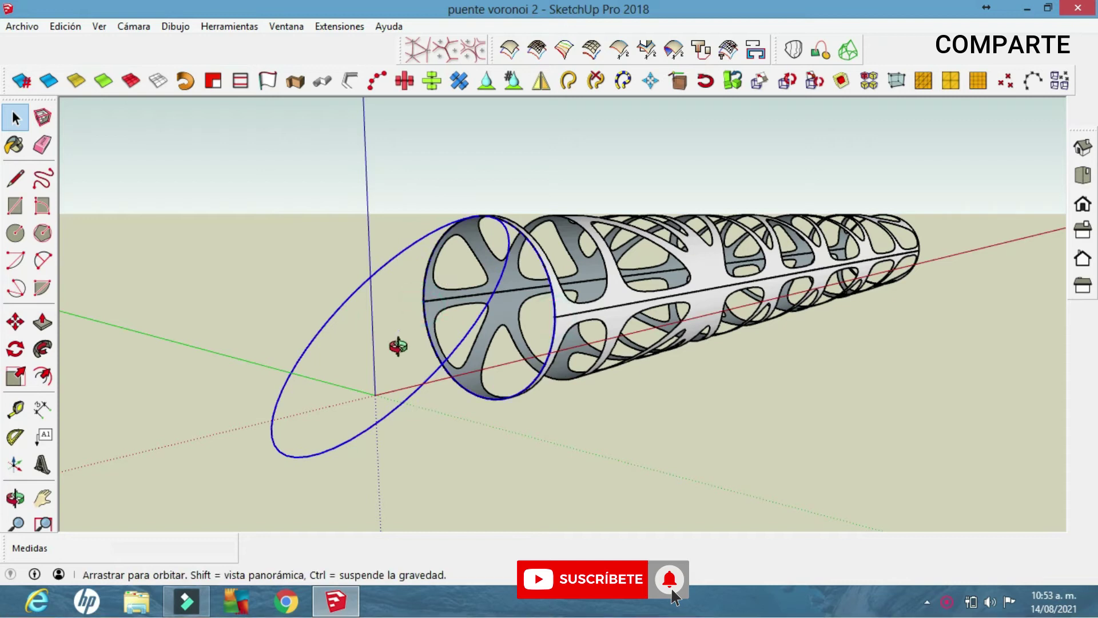
pyautogui.moveTo(478, 395); pyautogui.dragTo(488, 406, button='middle')
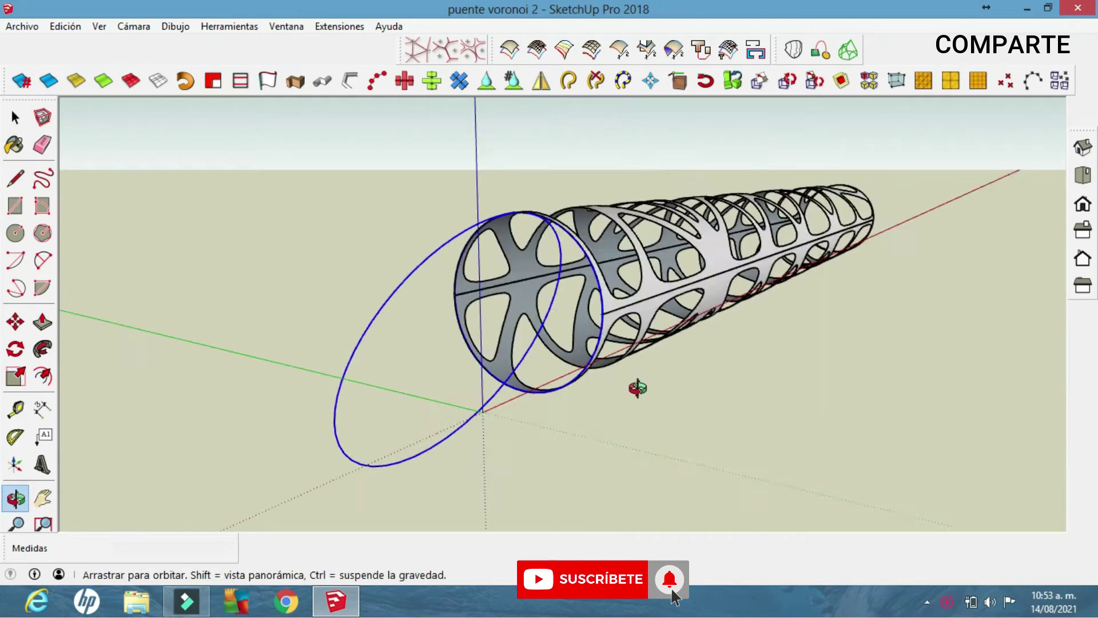
pyautogui.moveTo(643, 408); pyautogui.dragTo(632, 396, button='middle')
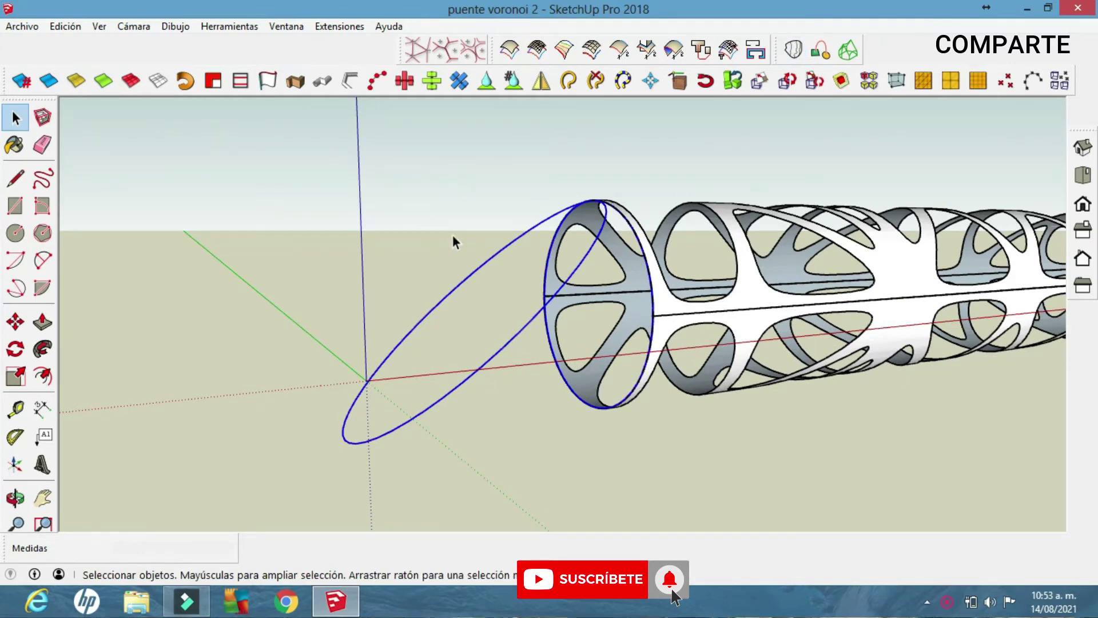
pyautogui.moveTo(454, 240); pyautogui.dragTo(503, 289, button='middle')
pyautogui.click(794, 51)
pyautogui.moveTo(629, 320)
pyautogui.mouseDown(button='middle')
pyautogui.moveTo(786, 336)
pyautogui.moveTo(529, 304)
pyautogui.moveTo(675, 293)
pyautogui.mouseUp(button='middle')
# Step: Confirm the lofted surface and Ctrl-copy the end cap beside the tube
pyautogui.click(1021, 112)
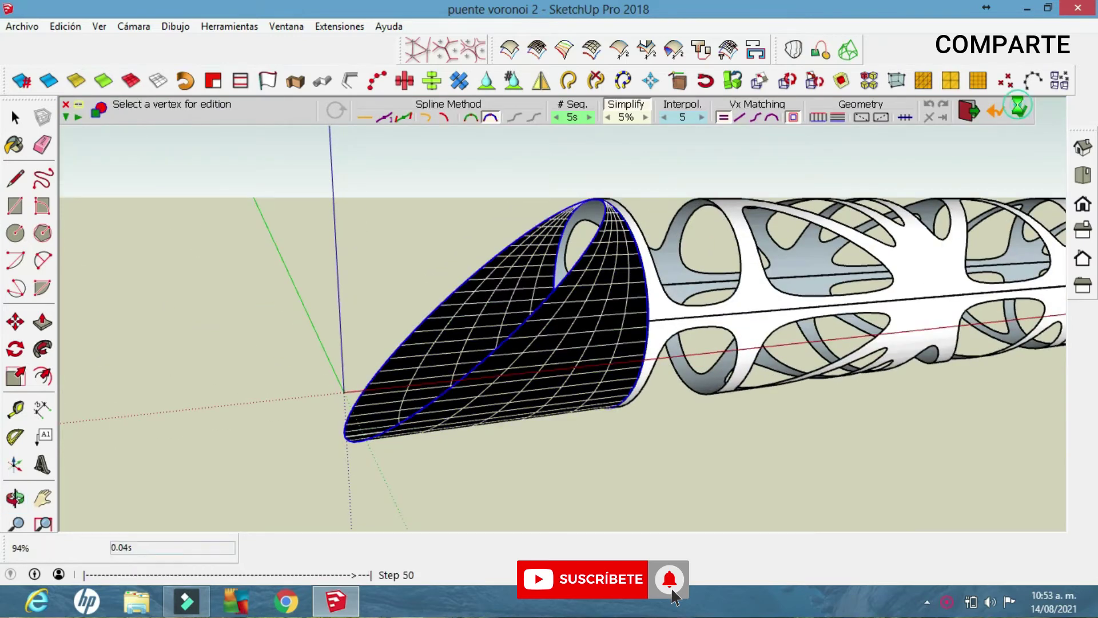
pyautogui.moveTo(535, 368)
pyautogui.mouseDown(button='middle')
pyautogui.moveTo(996, 382)
pyautogui.moveTo(908, 419)
pyautogui.moveTo(657, 441)
pyautogui.moveTo(600, 363)
pyautogui.moveTo(519, 360)
pyautogui.moveTo(67, 246)
pyautogui.mouseUp(button='middle')
pyautogui.click(540, 382)
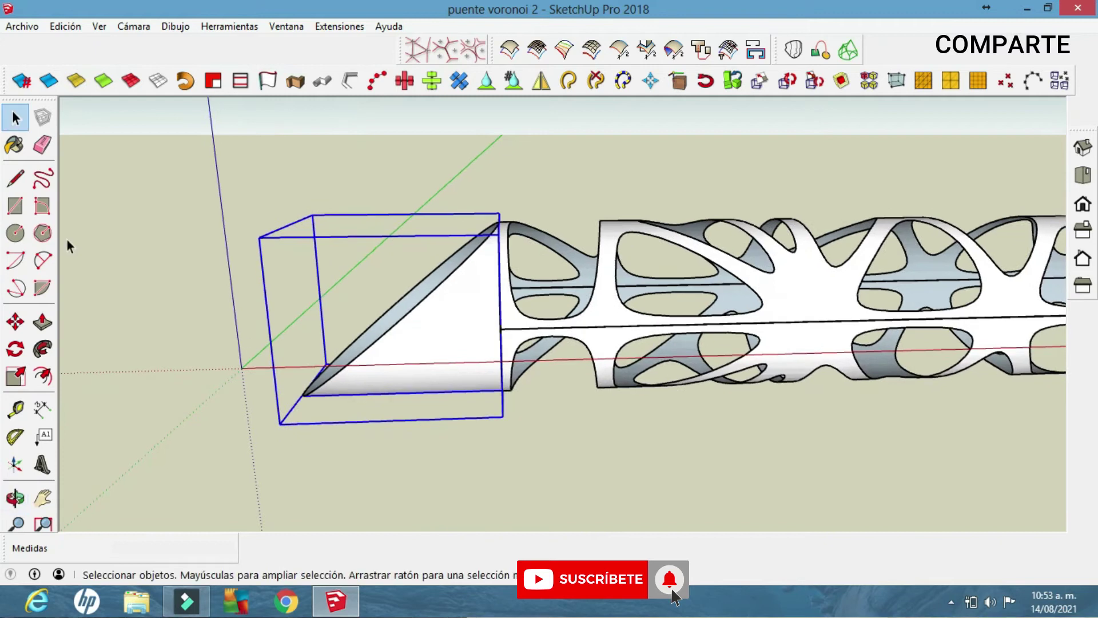
pyautogui.press('m')
pyautogui.moveTo(641, 405)
pyautogui.mouseDown(button='middle')
pyautogui.moveTo(493, 397)
pyautogui.moveTo(837, 394)
pyautogui.moveTo(687, 387)
pyautogui.mouseUp(button='middle')
pyautogui.click(686, 388)
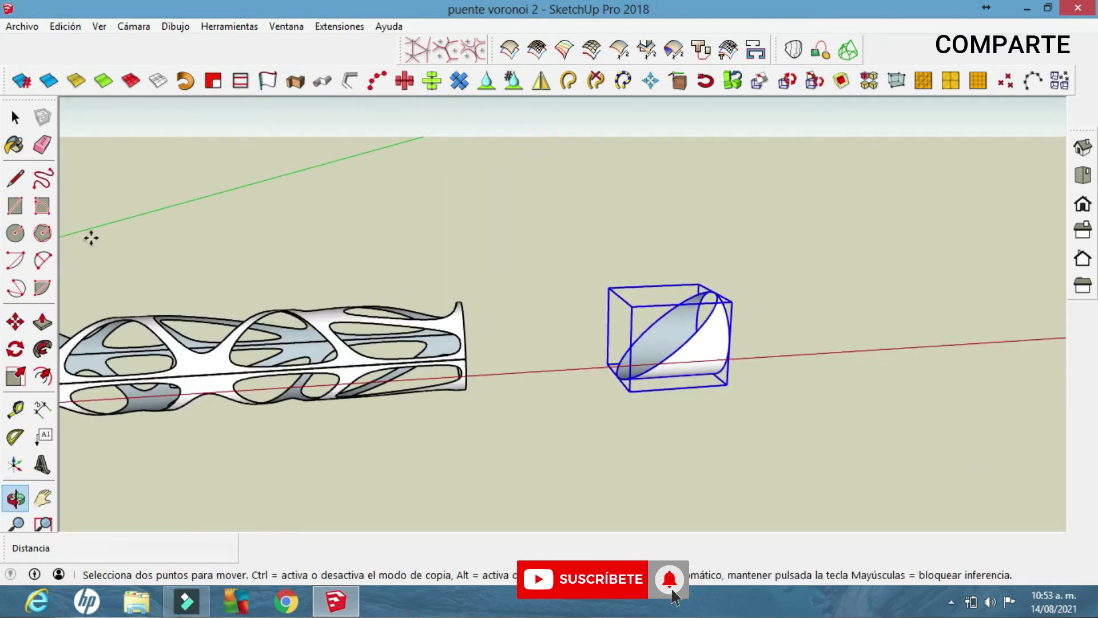
# Step: Mirror the copied cap with a scale of -1 along the red axis
pyautogui.press('s')
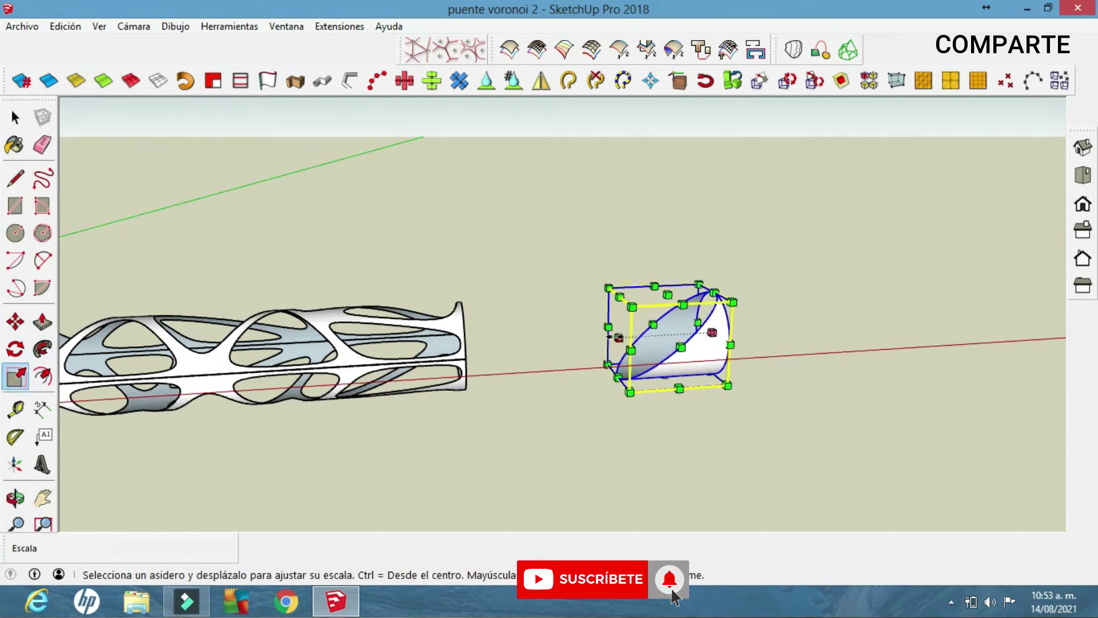
pyautogui.moveTo(618, 338); pyautogui.dragTo(817, 325)
pyautogui.moveTo(760, 338); pyautogui.dragTo(719, 323, button='middle')
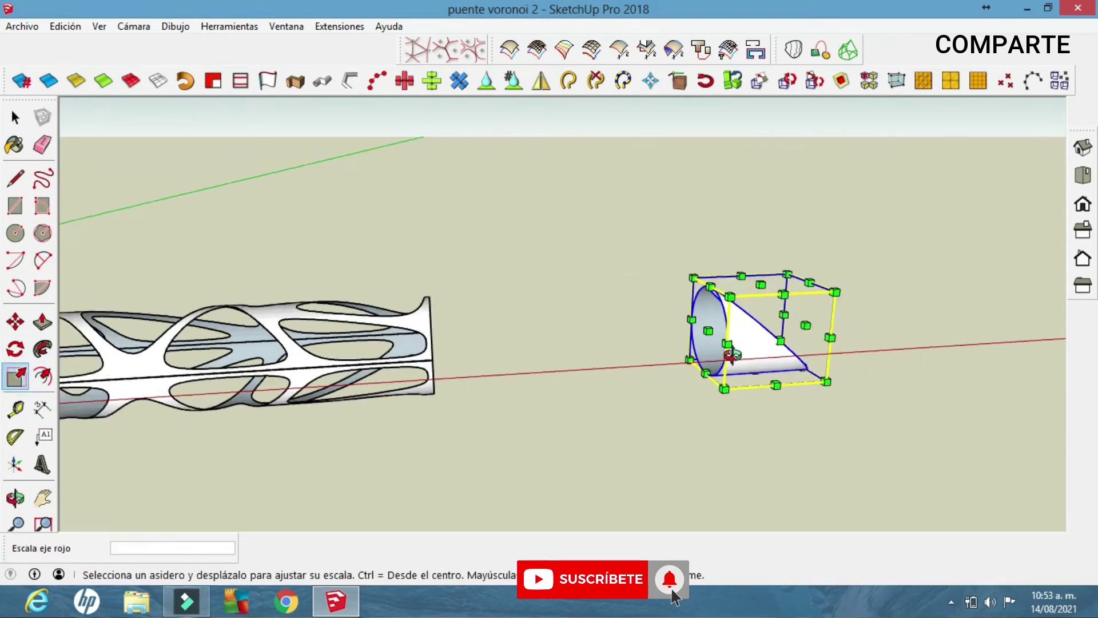
# Step: Move the mirrored cap onto the tube's other end
pyautogui.press('m')
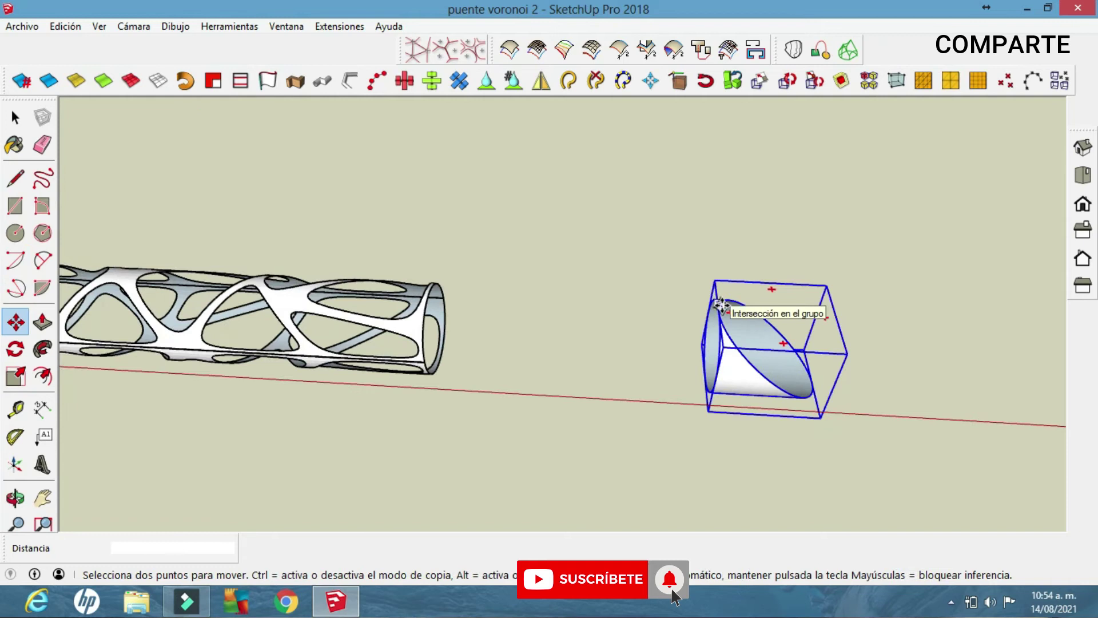
pyautogui.scroll(3, 718, 321)
pyautogui.click(715, 324)
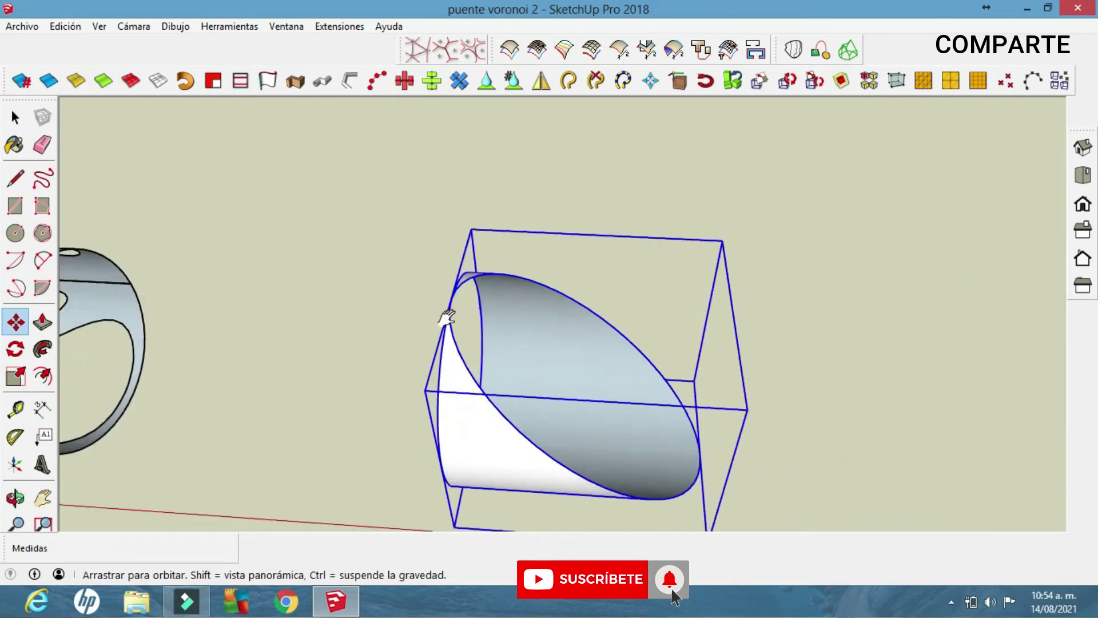
pyautogui.scroll(-2, 448, 314)
pyautogui.scroll(3, 368, 331)
pyautogui.scroll(2, 343, 309)
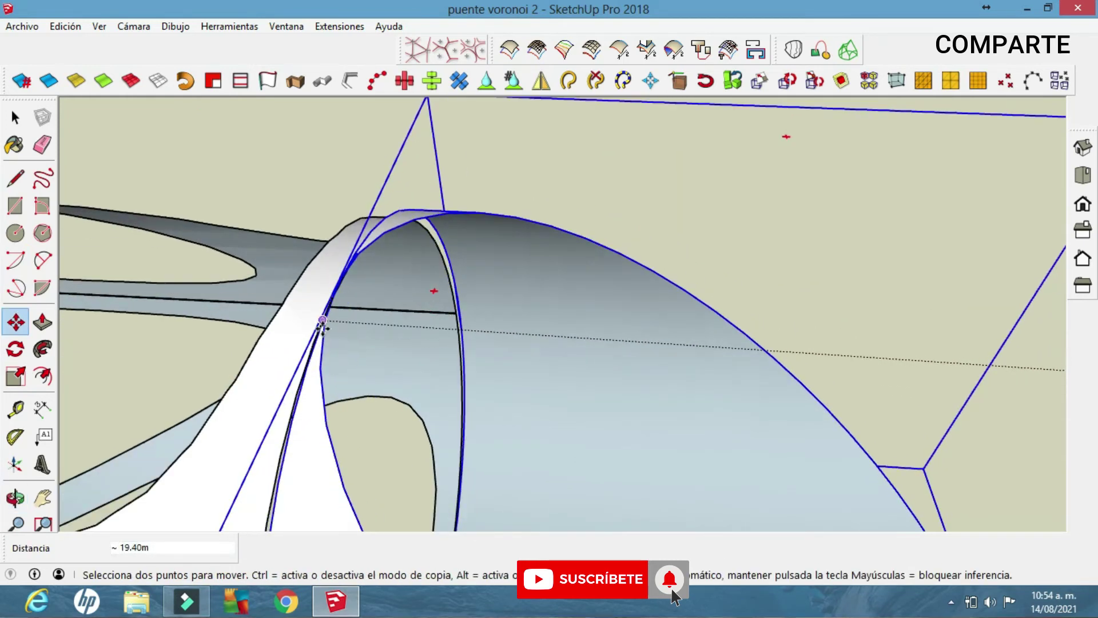
pyautogui.scroll(3, 318, 326)
pyautogui.moveTo(318, 326)
pyautogui.mouseDown(button='middle')
pyautogui.moveTo(635, 297)
pyautogui.moveTo(658, 115)
pyautogui.mouseUp(button='middle')
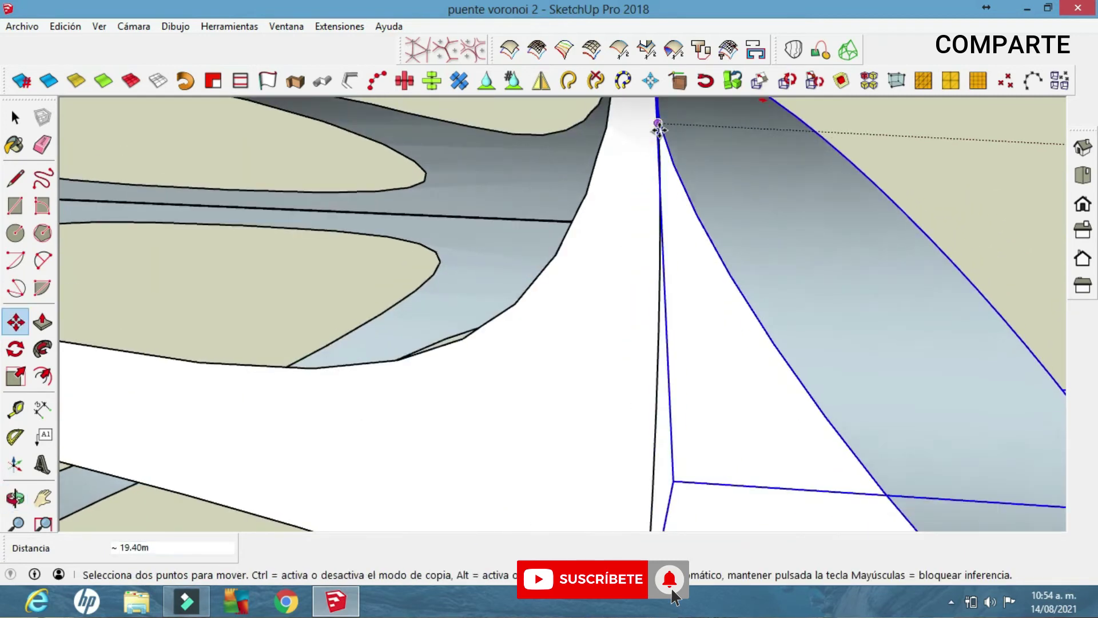
pyautogui.scroll(-3, 522, 361)
pyautogui.scroll(3, 564, 197)
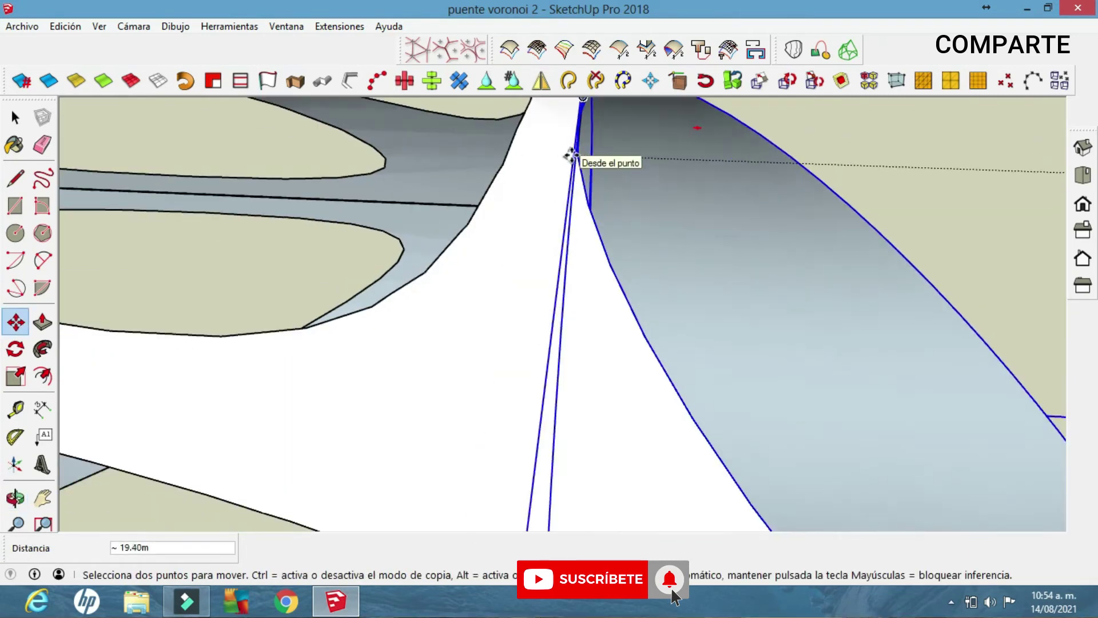
pyautogui.moveTo(588, 93); pyautogui.dragTo(416, 167, button='middle')
pyautogui.scroll(2, 699, 179)
pyautogui.scroll(1, 705, 174)
# Step: Orbit around the finished tube to inspect both tapering end caps
pyautogui.moveTo(701, 178)
pyautogui.mouseDown(button='middle')
pyautogui.moveTo(730, 245)
pyautogui.moveTo(279, 186)
pyautogui.mouseUp(button='middle')
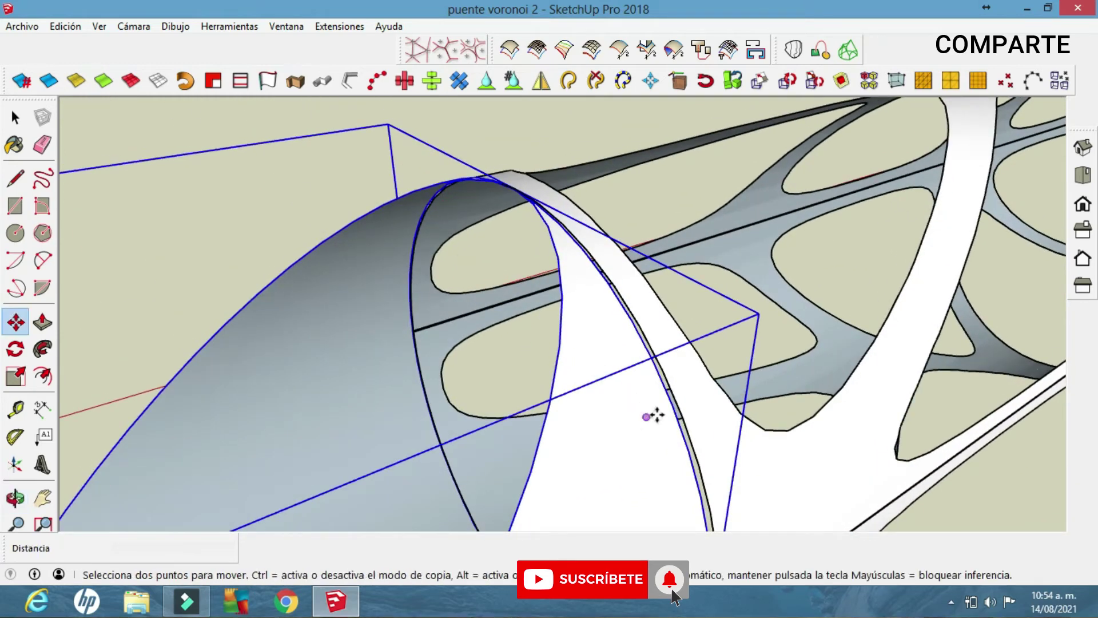
pyautogui.moveTo(673, 410)
pyautogui.mouseDown(button='middle')
pyautogui.moveTo(662, 397)
pyautogui.moveTo(799, 387)
pyautogui.moveTo(616, 323)
pyautogui.mouseUp(button='middle')
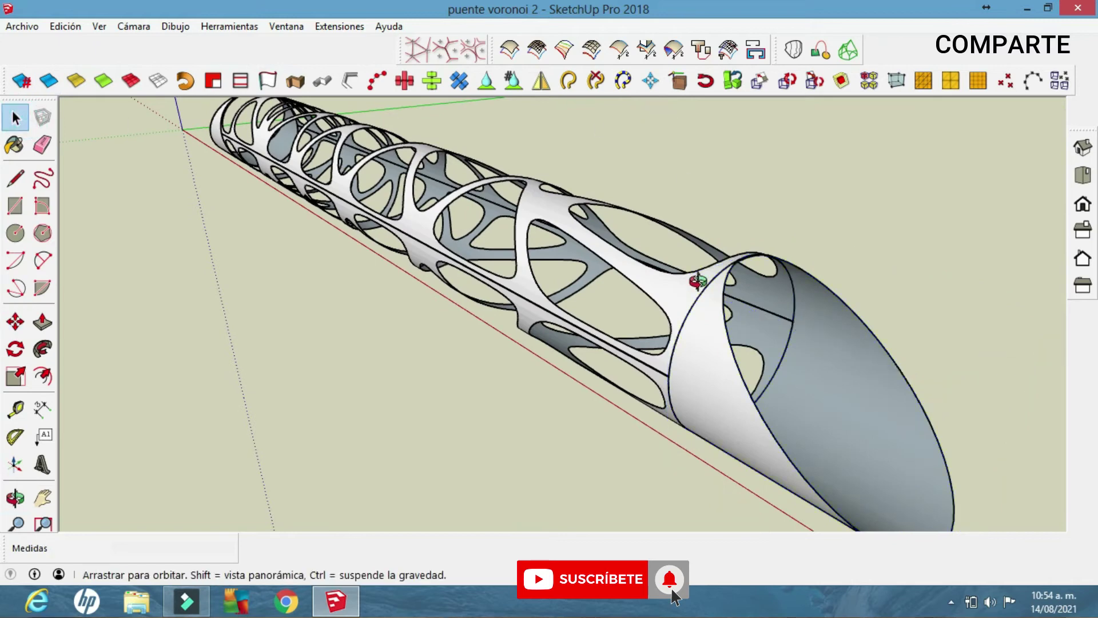
pyautogui.moveTo(698, 280)
pyautogui.mouseDown(button='middle')
pyautogui.moveTo(255, 223)
pyautogui.moveTo(531, 356)
pyautogui.moveTo(938, 302)
pyautogui.mouseUp(button='middle')
pyautogui.moveTo(491, 364)
pyautogui.mouseDown(button='middle')
pyautogui.moveTo(589, 400)
pyautogui.moveTo(522, 338)
pyautogui.moveTo(306, 336)
pyautogui.mouseUp(button='middle')
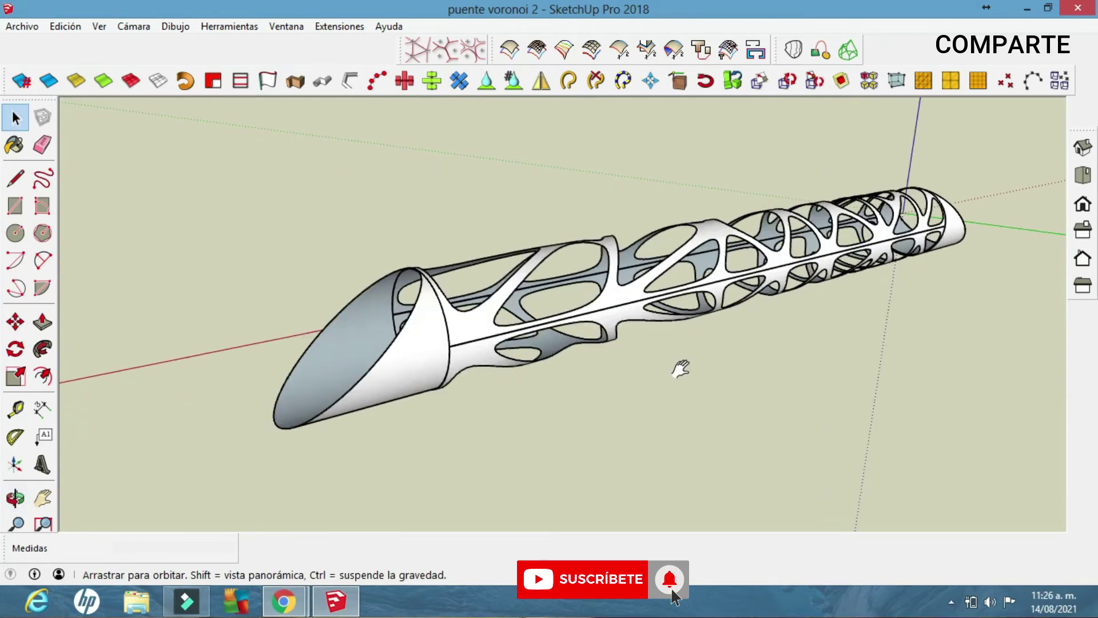
pyautogui.moveTo(640, 359)
pyautogui.mouseDown(button='middle')
pyautogui.moveTo(620, 337)
pyautogui.moveTo(531, 366)
pyautogui.mouseUp(button='middle')
pyautogui.scroll(2, 529, 367)
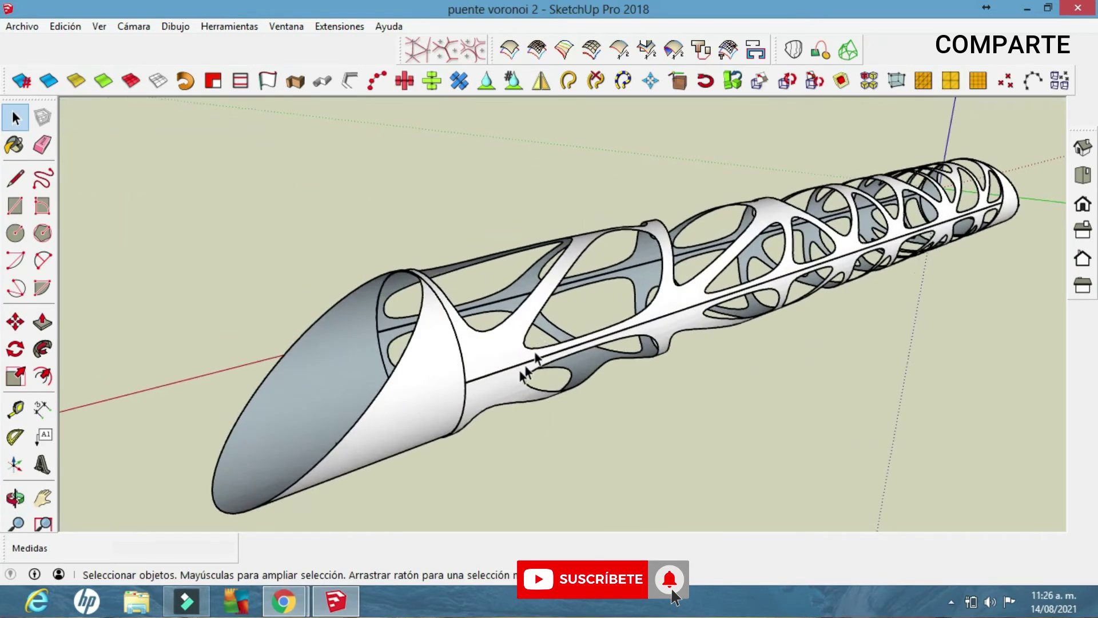
pyautogui.scroll(4, 552, 335)
pyautogui.scroll(-2, 572, 323)
pyautogui.scroll(-1, 511, 313)
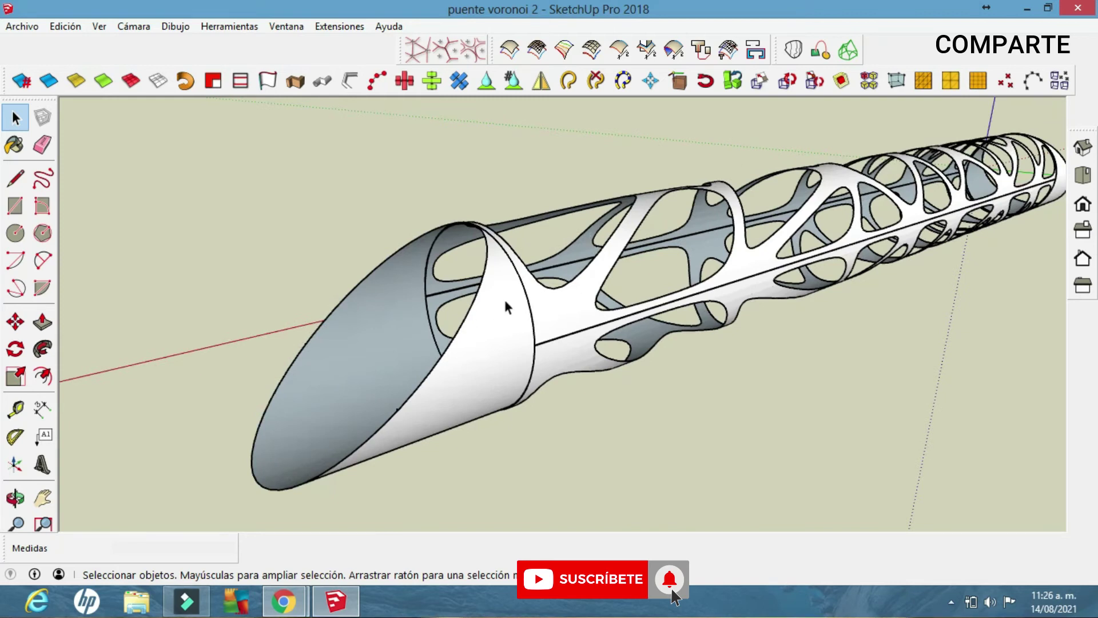
pyautogui.moveTo(726, 307)
pyautogui.mouseDown(button='middle')
pyautogui.moveTo(858, 271)
pyautogui.moveTo(753, 361)
pyautogui.moveTo(466, 338)
pyautogui.moveTo(743, 332)
pyautogui.moveTo(642, 367)
pyautogui.moveTo(622, 333)
pyautogui.moveTo(576, 368)
pyautogui.moveTo(665, 391)
pyautogui.moveTo(578, 387)
pyautogui.moveTo(598, 393)
pyautogui.moveTo(572, 352)
pyautogui.mouseUp(button='middle')
# Step: Enable the Fredo6_JointPushPull toolbar and thicken the upper shell faces by 0.09 m
pyautogui.rightClick(59, 234)
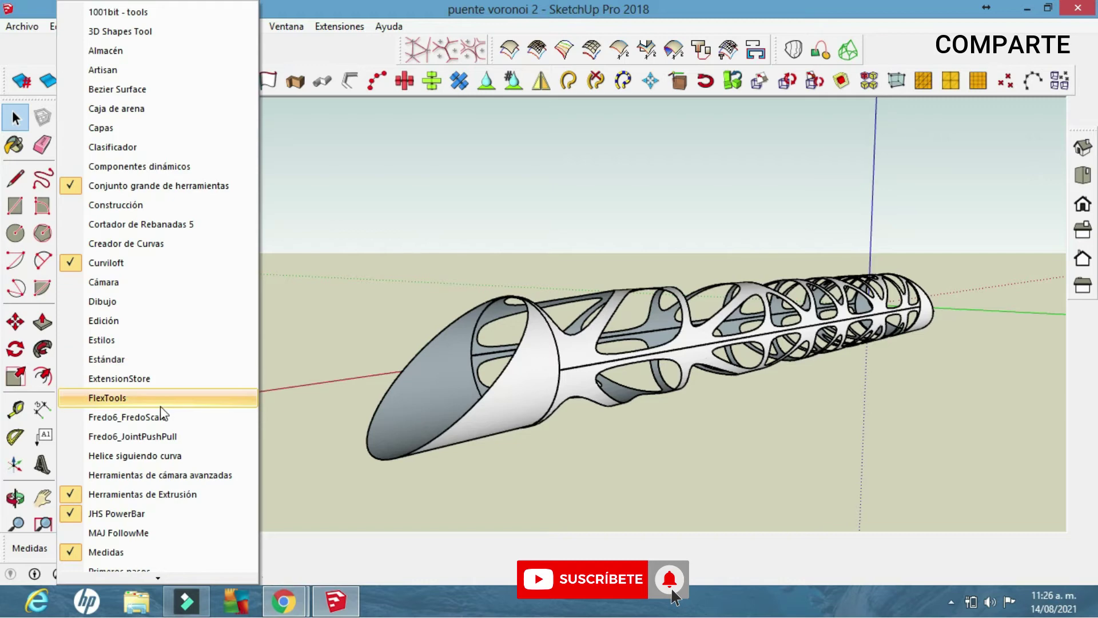
pyautogui.click(175, 436)
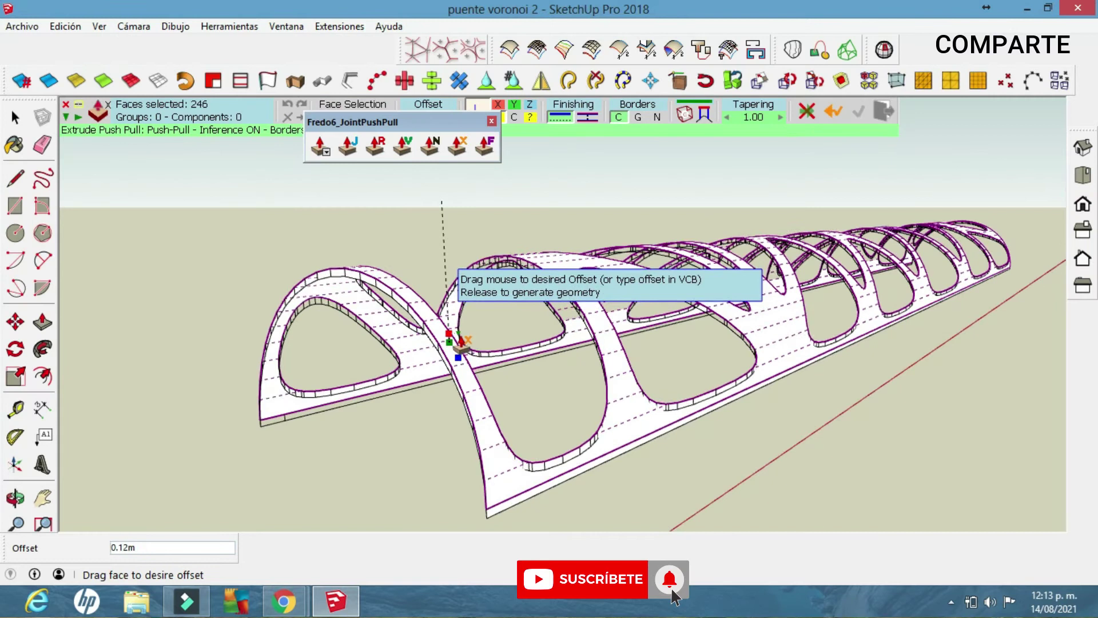
pyautogui.moveTo(458, 331); pyautogui.dragTo(455, 343)
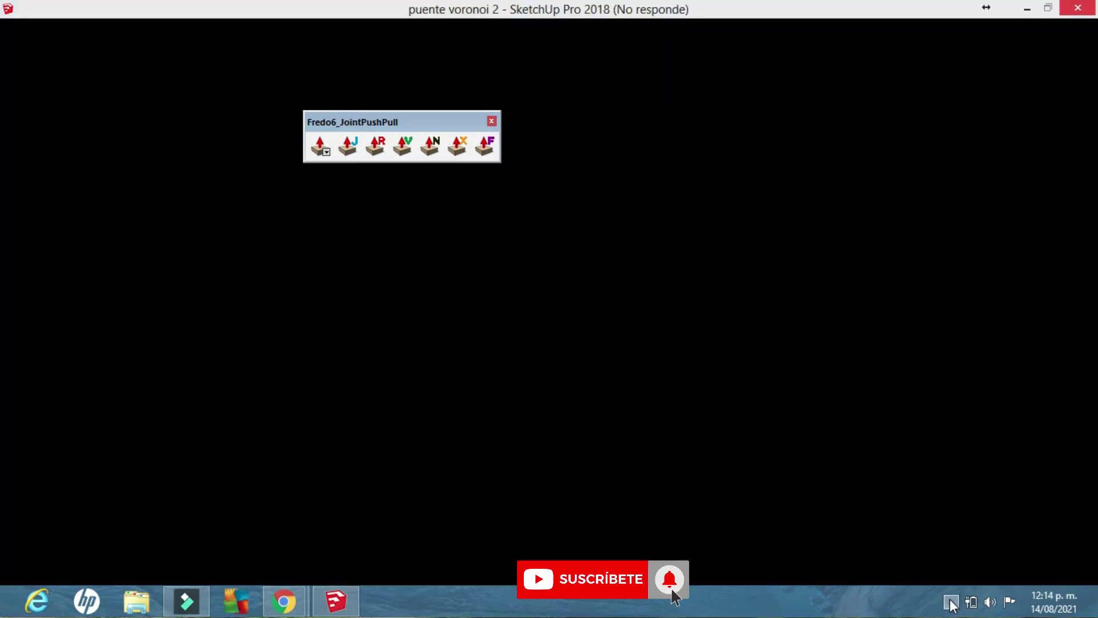
pyautogui.click(951, 601)
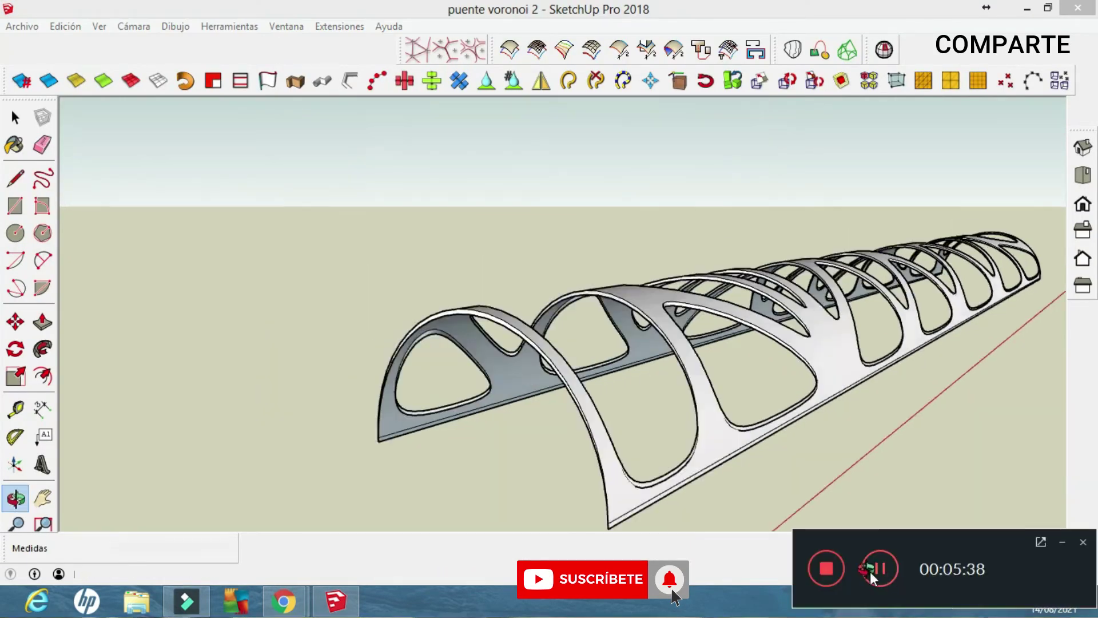
# Step: Unhide all geometry and Joint Push Pull the 246 lower shell faces 0.09 m
pyautogui.click(65, 26)
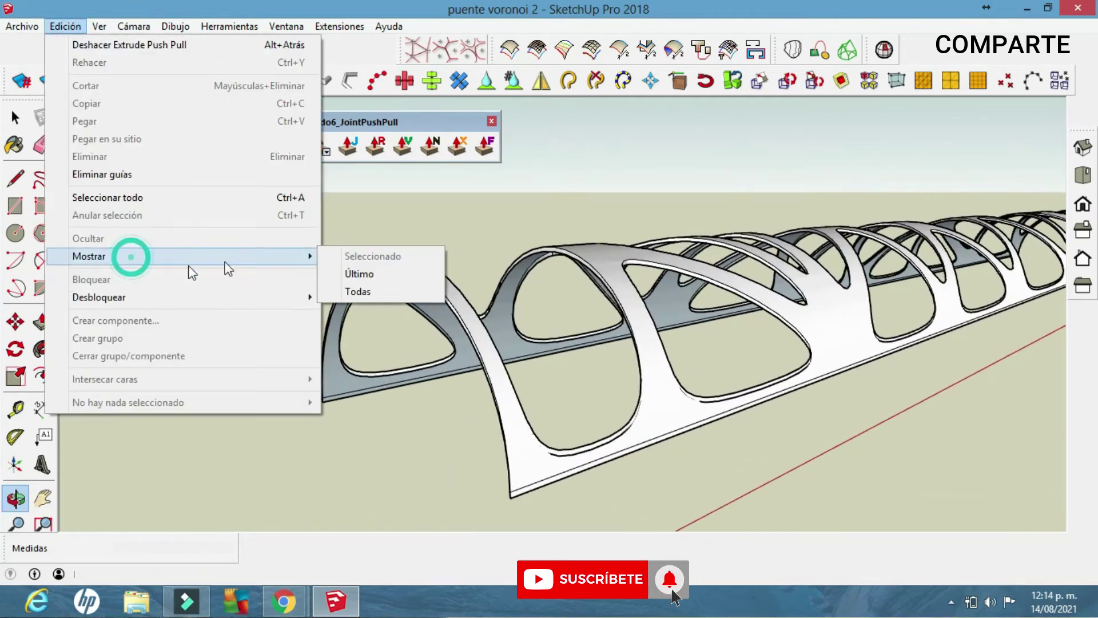
pyautogui.click(392, 291)
pyautogui.moveTo(442, 361); pyautogui.dragTo(445, 379)
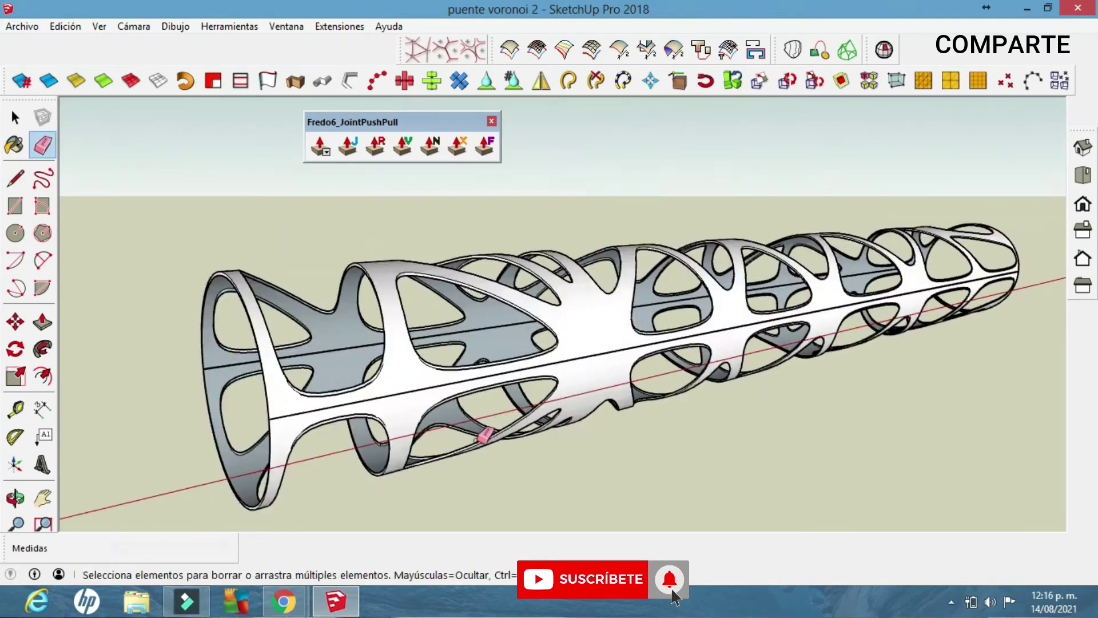
pyautogui.moveTo(485, 436)
pyautogui.mouseDown(button='middle')
pyautogui.moveTo(502, 399)
pyautogui.moveTo(673, 399)
pyautogui.moveTo(539, 424)
pyautogui.moveTo(554, 398)
pyautogui.mouseUp(button='middle')
# Step: Unhide all again to reveal the glazed inner tube
pyautogui.click(66, 26)
pyautogui.click(358, 290)
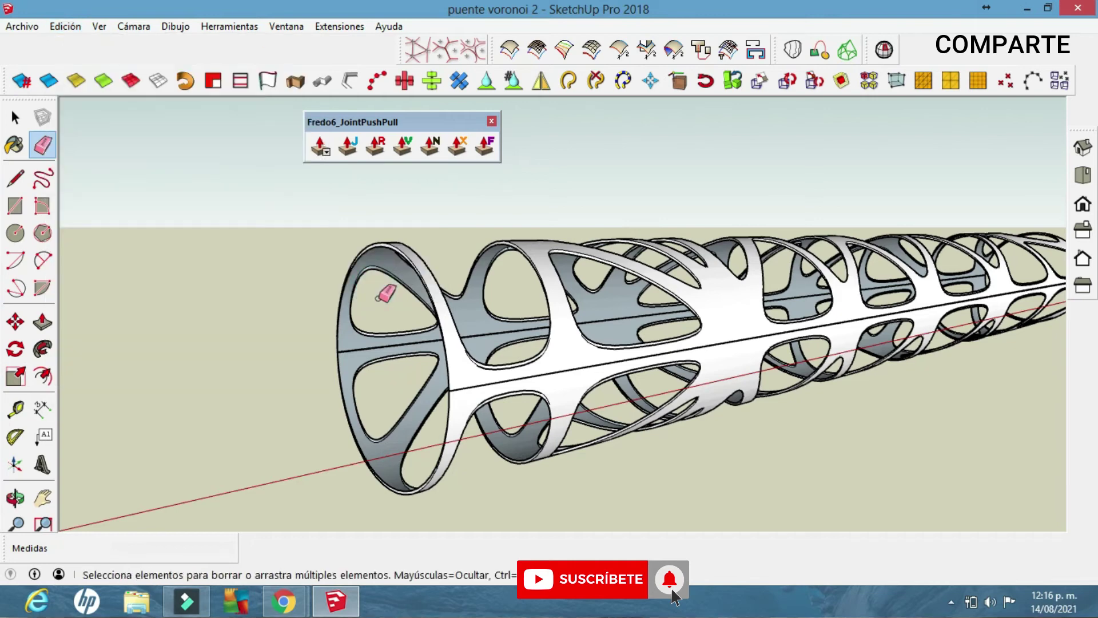
pyautogui.moveTo(385, 294); pyautogui.dragTo(344, 385, button='middle')
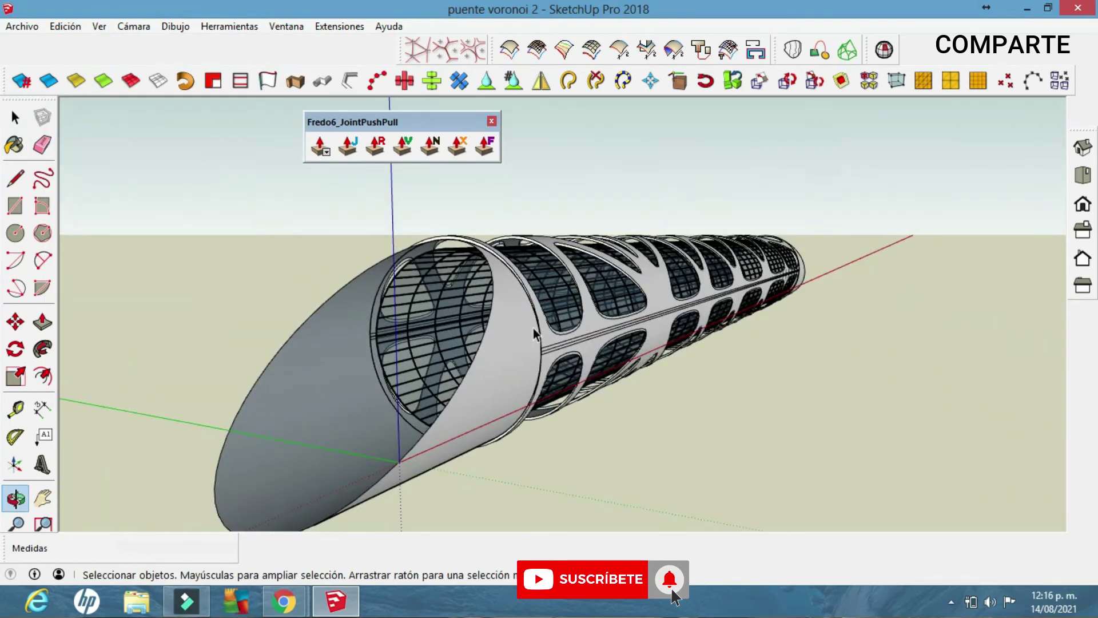
# Step: Offset the glass faces 0.10 m inward with Joint Push Pull
pyautogui.scroll(5, 533, 328)
pyautogui.moveTo(549, 311); pyautogui.dragTo(572, 346, button='middle')
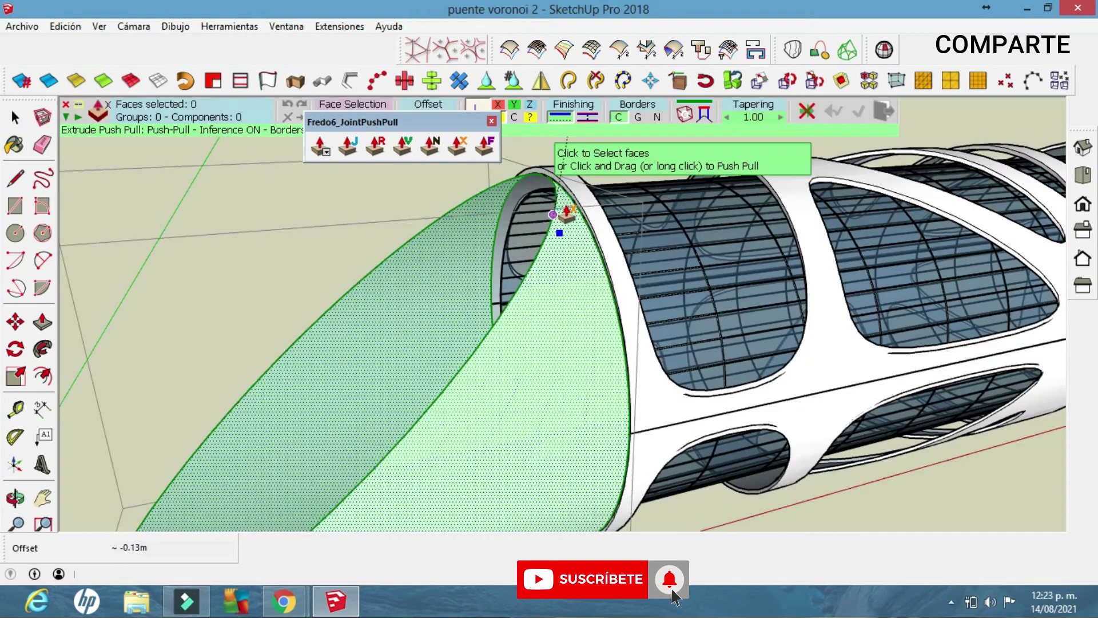
pyautogui.moveTo(561, 215); pyautogui.dragTo(574, 212)
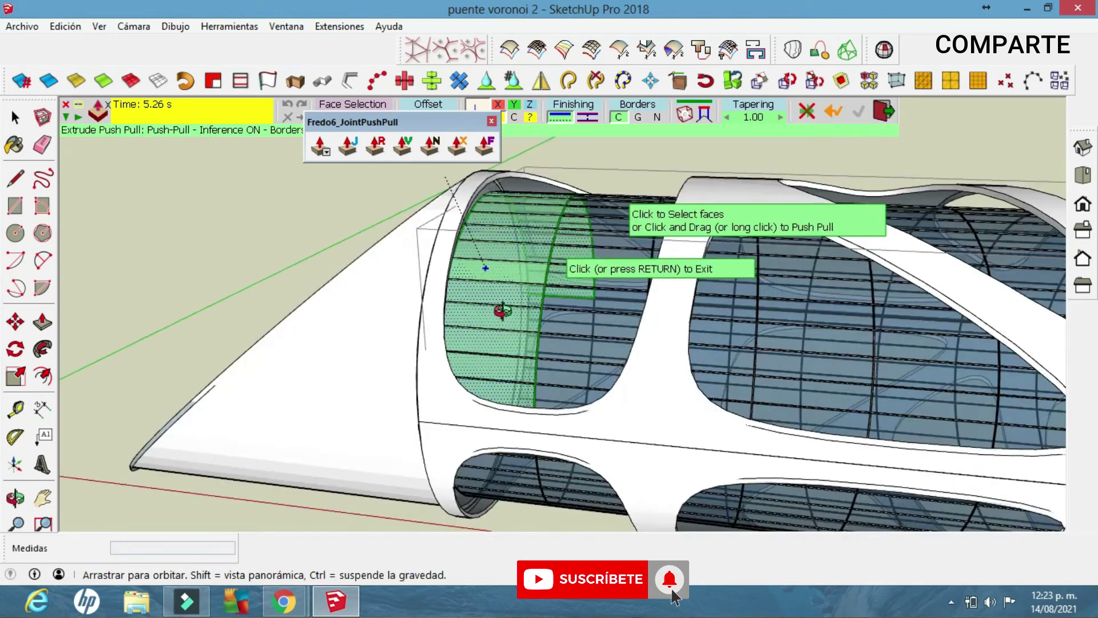
# Step: Orbit around the tube to check the inset glazing, ending in Top view
pyautogui.moveTo(558, 279)
pyautogui.mouseDown(button='middle')
pyautogui.moveTo(480, 375)
pyautogui.moveTo(468, 298)
pyautogui.mouseUp(button='middle')
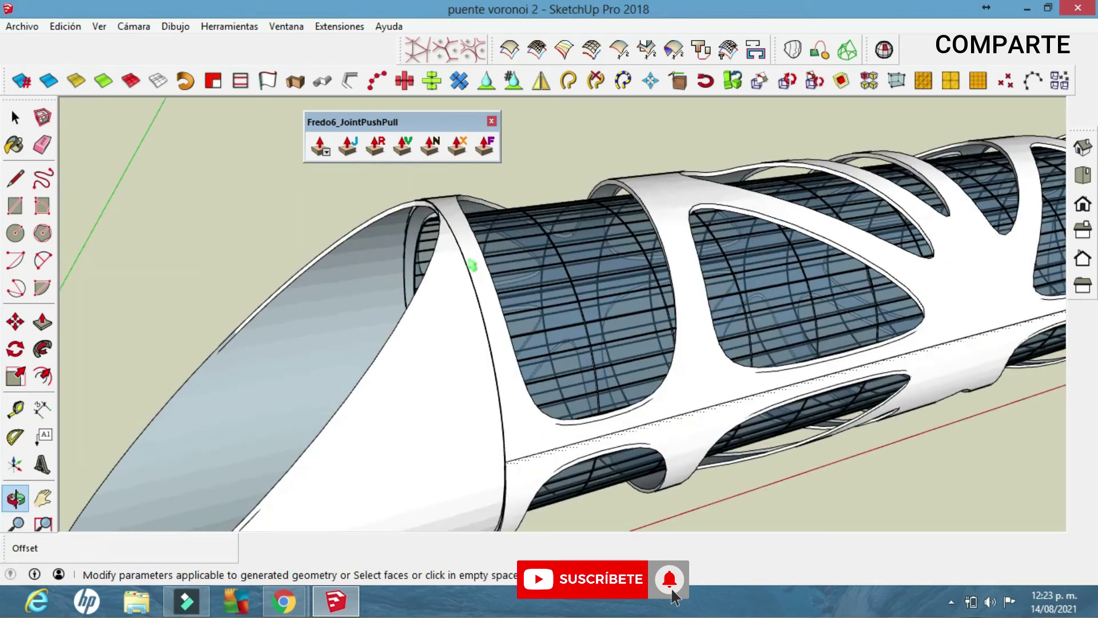
pyautogui.moveTo(548, 375); pyautogui.dragTo(521, 321, button='middle')
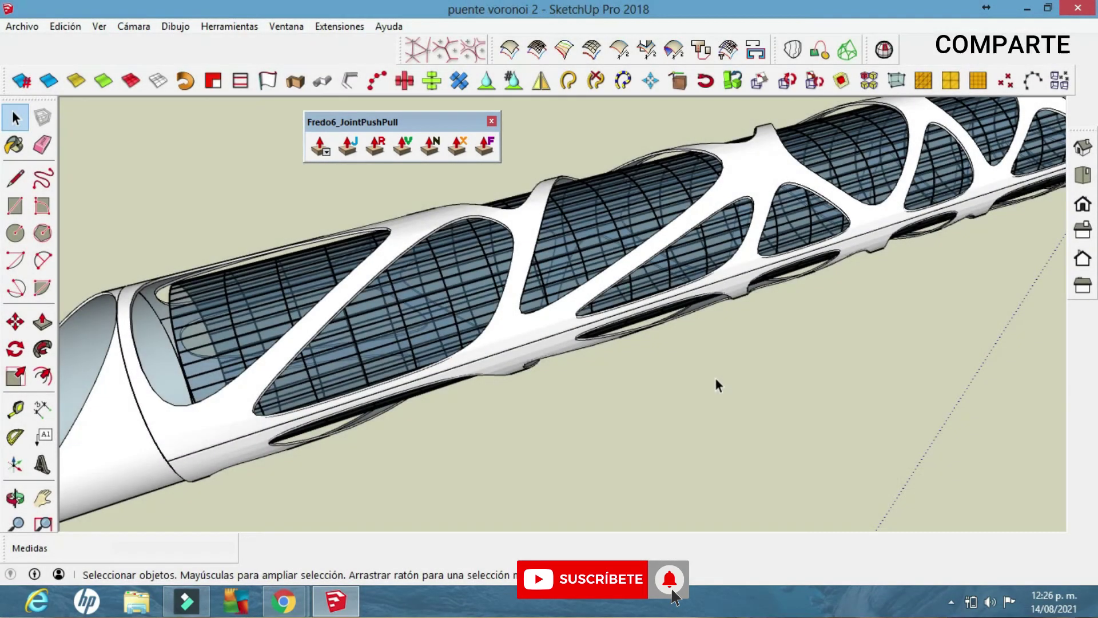
pyautogui.moveTo(718, 384); pyautogui.dragTo(720, 396, button='middle')
pyautogui.moveTo(554, 330)
pyautogui.mouseDown(button='middle')
pyautogui.moveTo(520, 311)
pyautogui.moveTo(736, 333)
pyautogui.moveTo(887, 284)
pyautogui.moveTo(709, 322)
pyautogui.moveTo(680, 303)
pyautogui.mouseUp(button='middle')
pyautogui.moveTo(562, 380)
pyautogui.mouseDown(button='middle')
pyautogui.moveTo(498, 399)
pyautogui.moveTo(643, 412)
pyautogui.moveTo(806, 375)
pyautogui.moveTo(642, 387)
pyautogui.moveTo(895, 358)
pyautogui.moveTo(872, 372)
pyautogui.mouseUp(button='middle')
pyautogui.moveTo(679, 405)
pyautogui.mouseDown(button='middle')
pyautogui.moveTo(584, 405)
pyautogui.moveTo(834, 394)
pyautogui.moveTo(756, 400)
pyautogui.mouseUp(button='middle')
pyautogui.moveTo(821, 381)
pyautogui.mouseDown(button='middle')
pyautogui.moveTo(836, 381)
pyautogui.moveTo(558, 353)
pyautogui.mouseUp(button='middle')
pyautogui.scroll(2, 527, 295)
pyautogui.scroll(3, 485, 305)
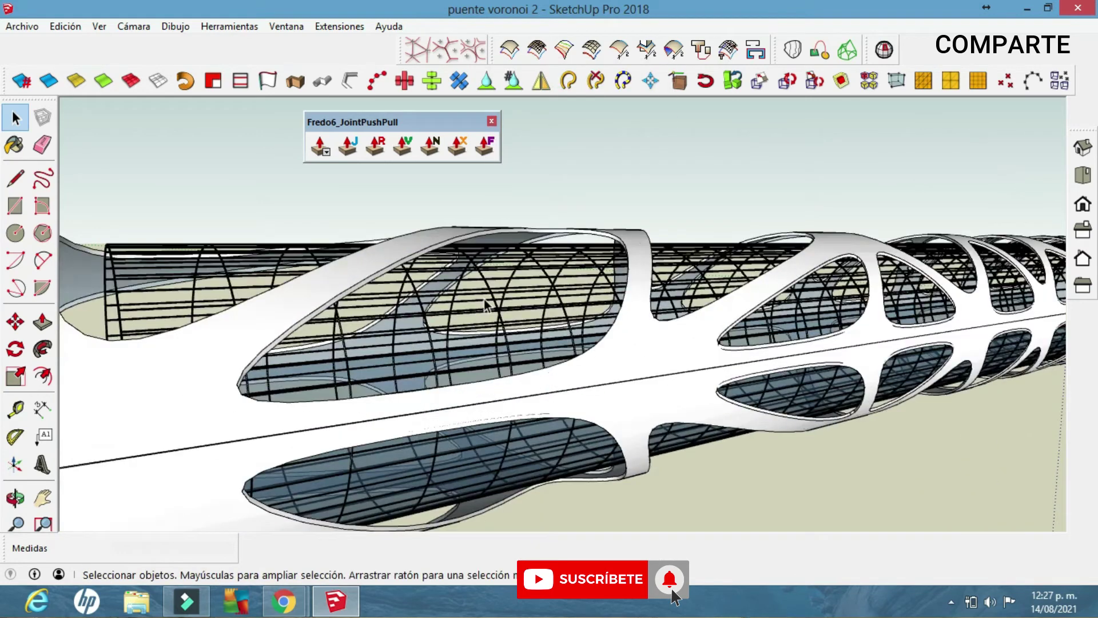
pyautogui.scroll(3, 485, 304)
pyautogui.keyDown('shift'); pyautogui.moveTo(508, 282); pyautogui.dragTo(728, 384, button='middle'); pyautogui.keyUp('shift')
pyautogui.scroll(-5, 668, 423)
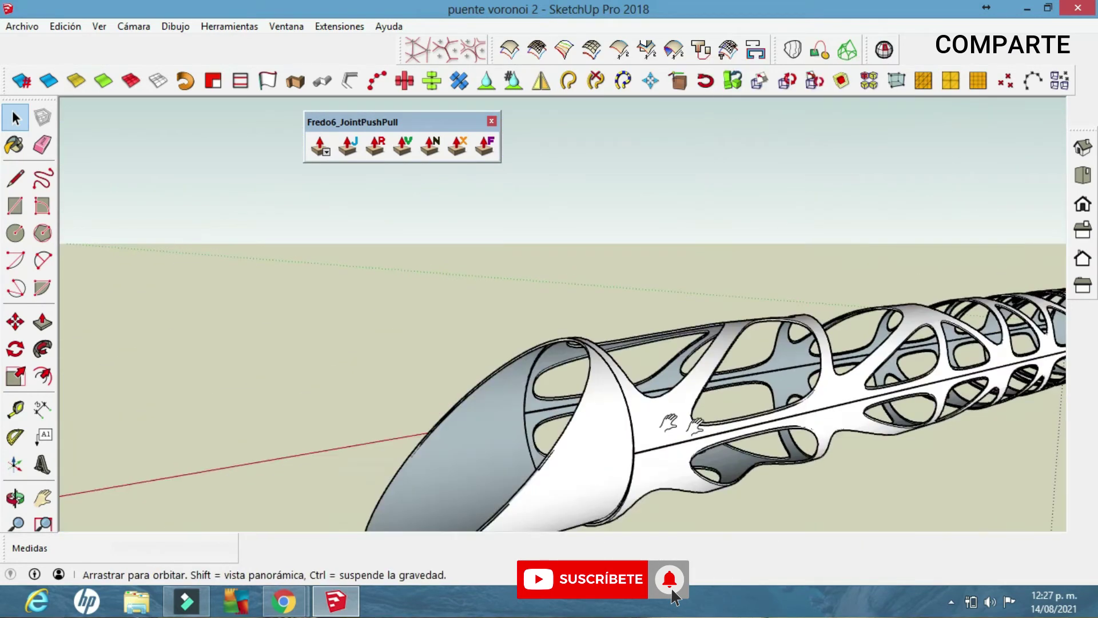
pyautogui.click(1082, 177)
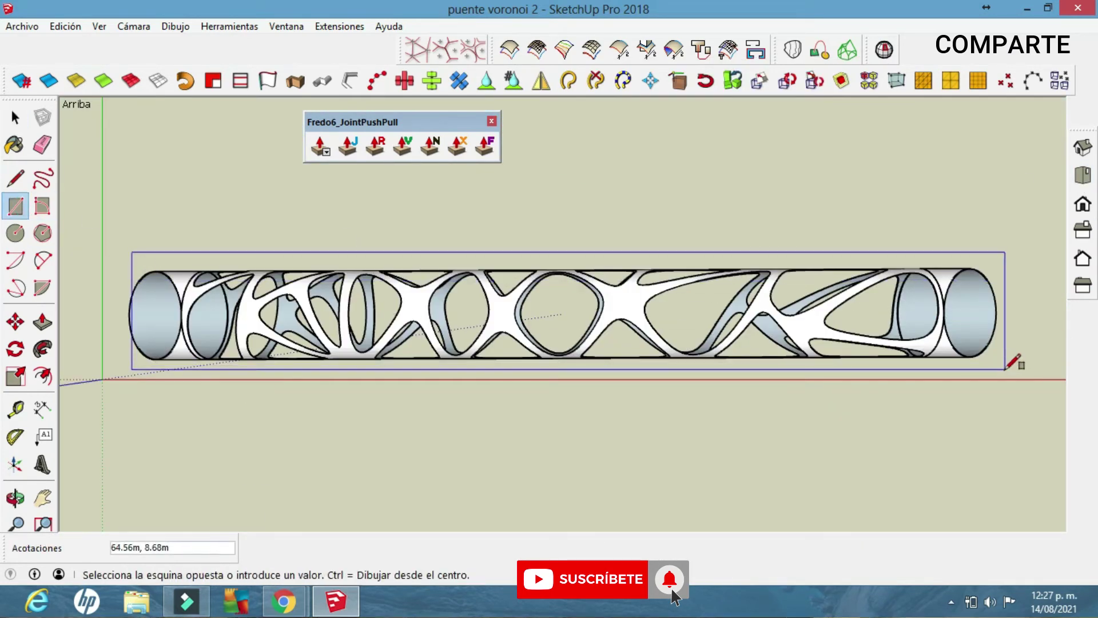
# Step: Finish the 64.56 m by 8.68 m rectangle over the tube and select its face
pyautogui.click(1005, 368)
pyautogui.moveTo(1006, 368); pyautogui.dragTo(297, 418, button='middle')
pyautogui.press('s')
pyautogui.press('space')
pyautogui.click(268, 382)
pyautogui.rightClick(274, 382)
pyautogui.press('Escape')
# Step: Scale the floor face about 0.50 along the red axis to fit inside the tube
pyautogui.press('s')
pyautogui.moveTo(273, 382)
pyautogui.mouseDown(button='middle')
pyautogui.moveTo(337, 439)
pyautogui.moveTo(232, 395)
pyautogui.mouseUp(button='middle')
pyautogui.scroll(5, 297, 373)
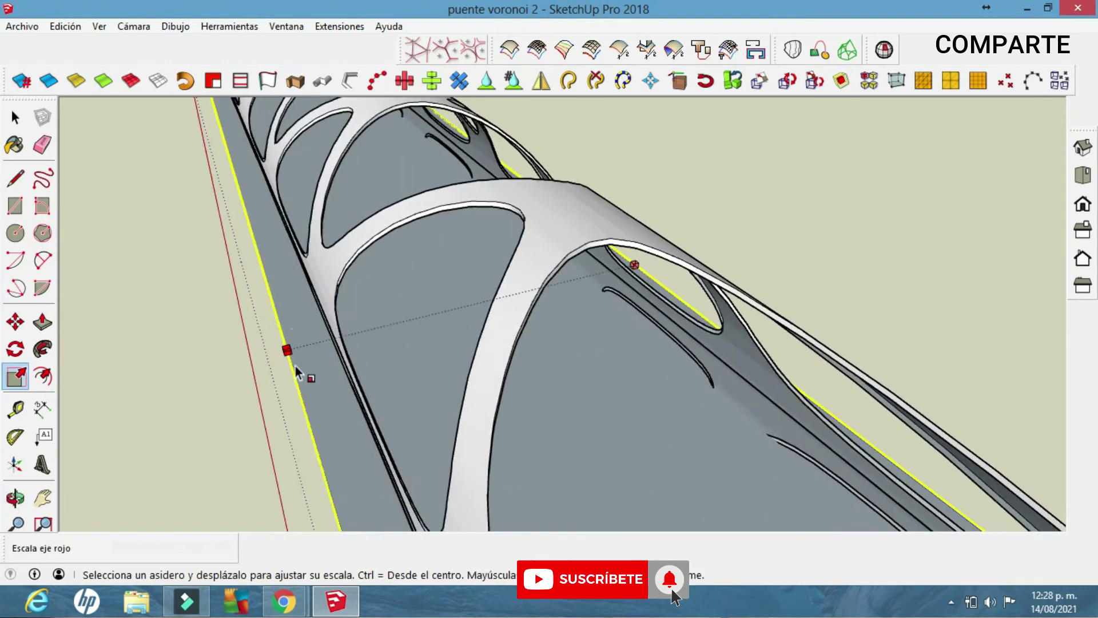
pyautogui.moveTo(297, 373); pyautogui.dragTo(343, 338)
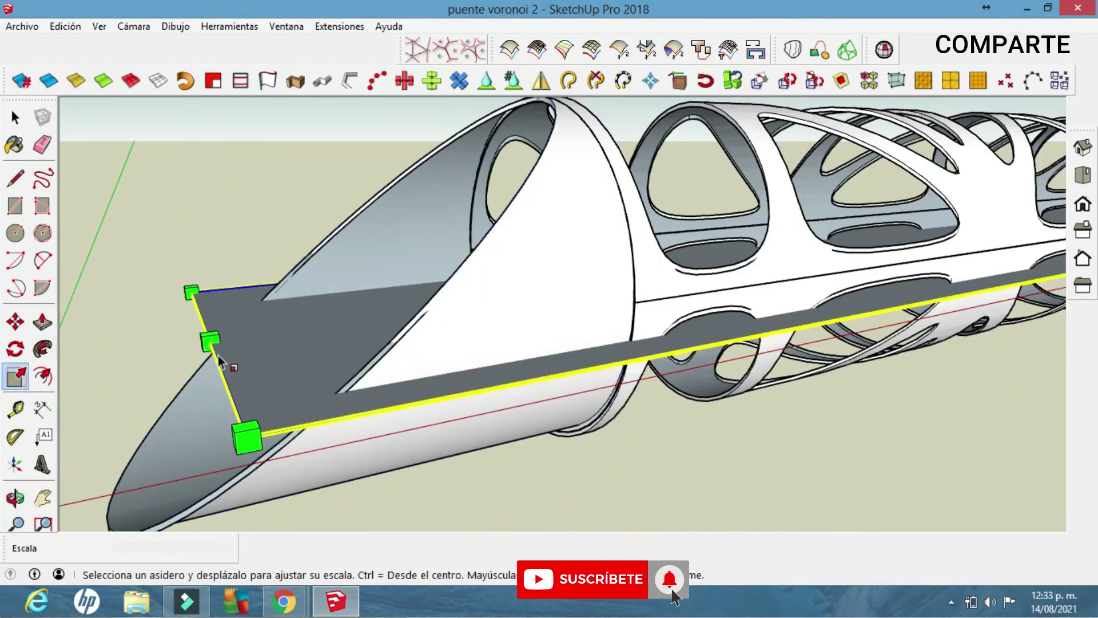
pyautogui.moveTo(219, 361)
pyautogui.mouseDown(button='middle')
pyautogui.moveTo(580, 314)
pyautogui.moveTo(629, 355)
pyautogui.moveTo(608, 278)
pyautogui.moveTo(711, 213)
pyautogui.moveTo(338, 250)
pyautogui.moveTo(304, 267)
pyautogui.moveTo(636, 285)
pyautogui.moveTo(626, 441)
pyautogui.moveTo(441, 355)
pyautogui.moveTo(320, 401)
pyautogui.moveTo(696, 401)
pyautogui.mouseUp(button='middle')
pyautogui.scroll(3, 629, 355)
pyautogui.scroll(-5, 636, 285)
pyautogui.moveTo(663, 351); pyautogui.dragTo(726, 373, button='middle')
# Step: Push/Pull the selected face into a step slab
pyautogui.scroll(5, 726, 373)
pyautogui.click(15, 117)
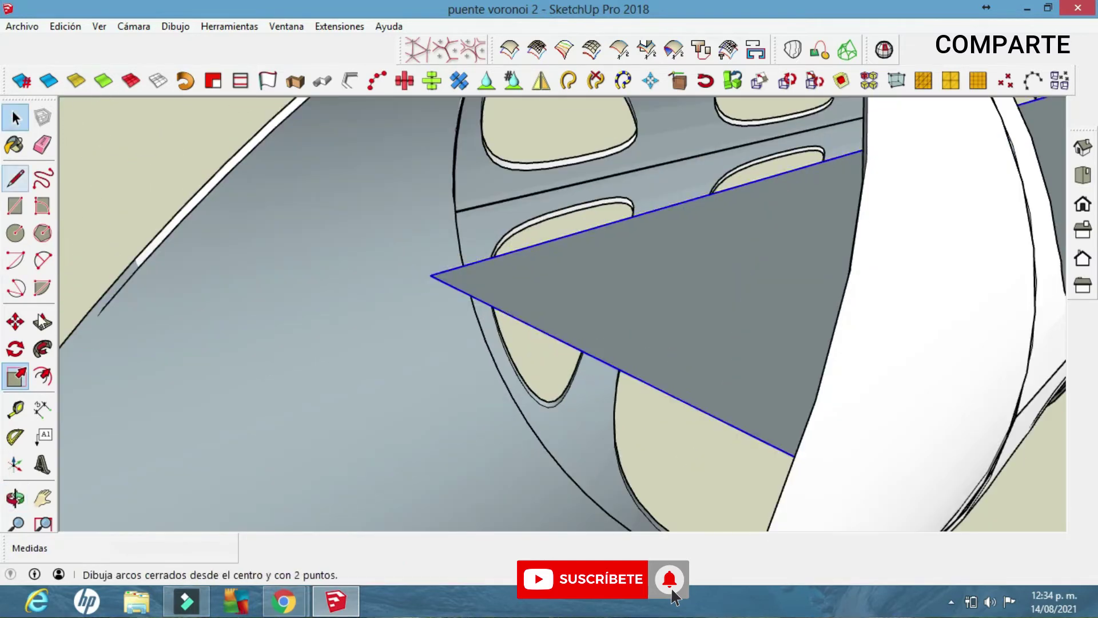
pyautogui.rightClick(582, 286)
pyautogui.press('Escape')
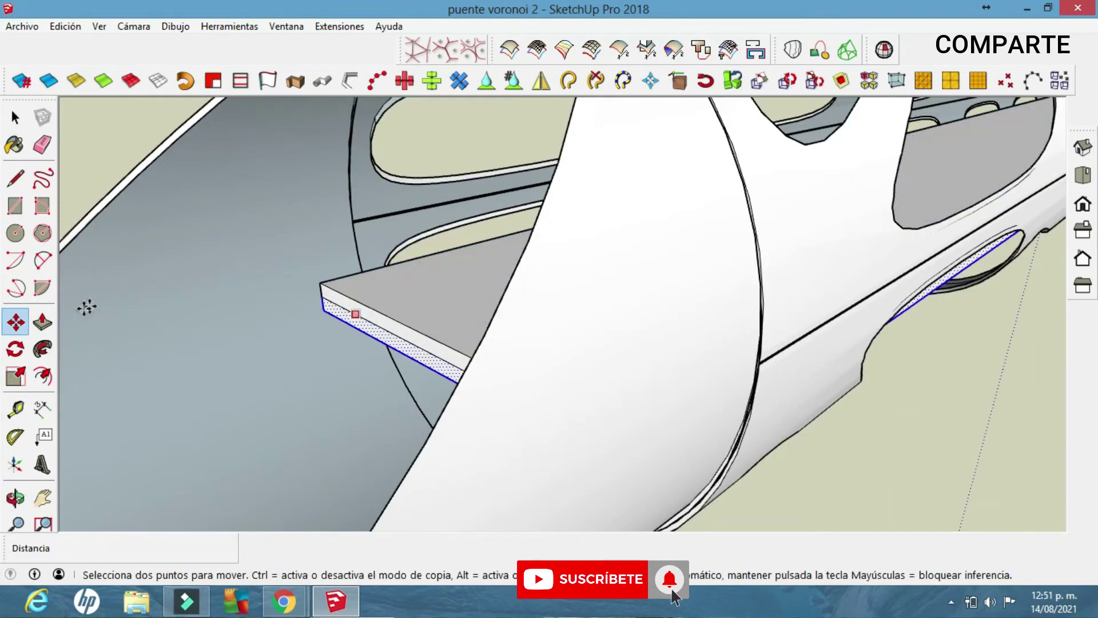
pyautogui.press('p')
pyautogui.scroll(5, 346, 362)
pyautogui.press('space')
# Step: Copy the step slab into a staircase and erase the leftover geometry
pyautogui.click(304, 297)
pyautogui.press('m')
pyautogui.click(298, 265)
pyautogui.press('ctrl')
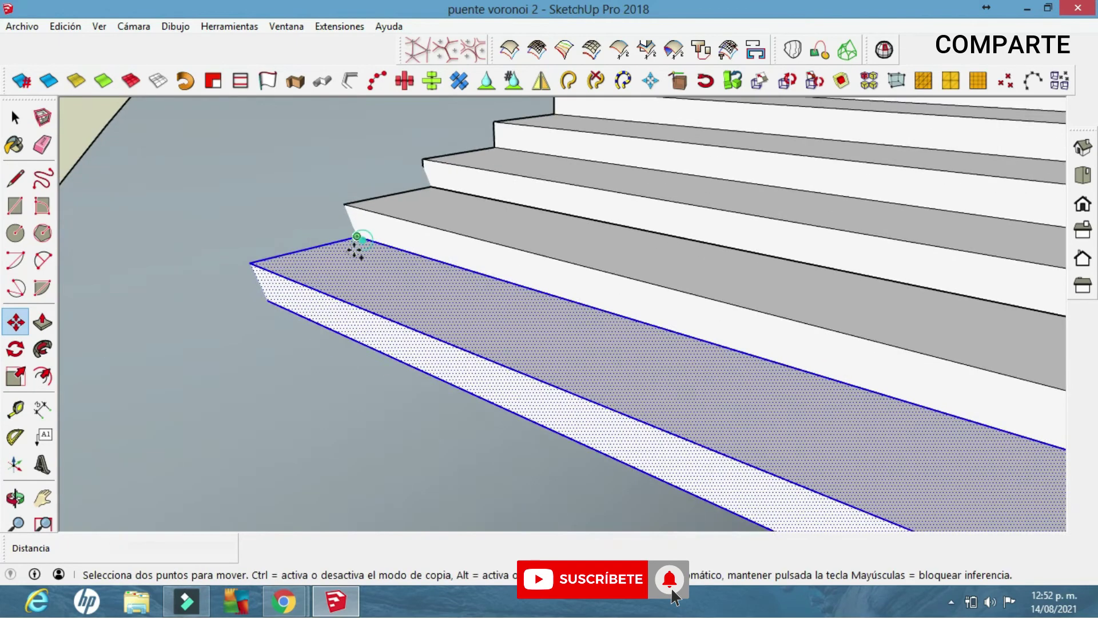
pyautogui.moveTo(319, 273)
pyautogui.mouseDown(button='middle')
pyautogui.moveTo(346, 220)
pyautogui.moveTo(289, 252)
pyautogui.moveTo(431, 301)
pyautogui.moveTo(316, 372)
pyautogui.moveTo(765, 263)
pyautogui.moveTo(679, 368)
pyautogui.moveTo(686, 311)
pyautogui.moveTo(694, 326)
pyautogui.moveTo(675, 305)
pyautogui.moveTo(789, 226)
pyautogui.moveTo(809, 238)
pyautogui.moveTo(846, 216)
pyautogui.moveTo(757, 213)
pyautogui.moveTo(750, 247)
pyautogui.mouseUp(button='middle')
pyautogui.press('e')
pyautogui.scroll(-3, 490, 191)
# Step: Orbit around the grass-set bridge to face the tunnel entrance and its textured stairs
pyautogui.moveTo(490, 191)
pyautogui.mouseDown(button='middle')
pyautogui.moveTo(687, 321)
pyautogui.moveTo(728, 284)
pyautogui.moveTo(578, 299)
pyautogui.mouseUp(button='middle')
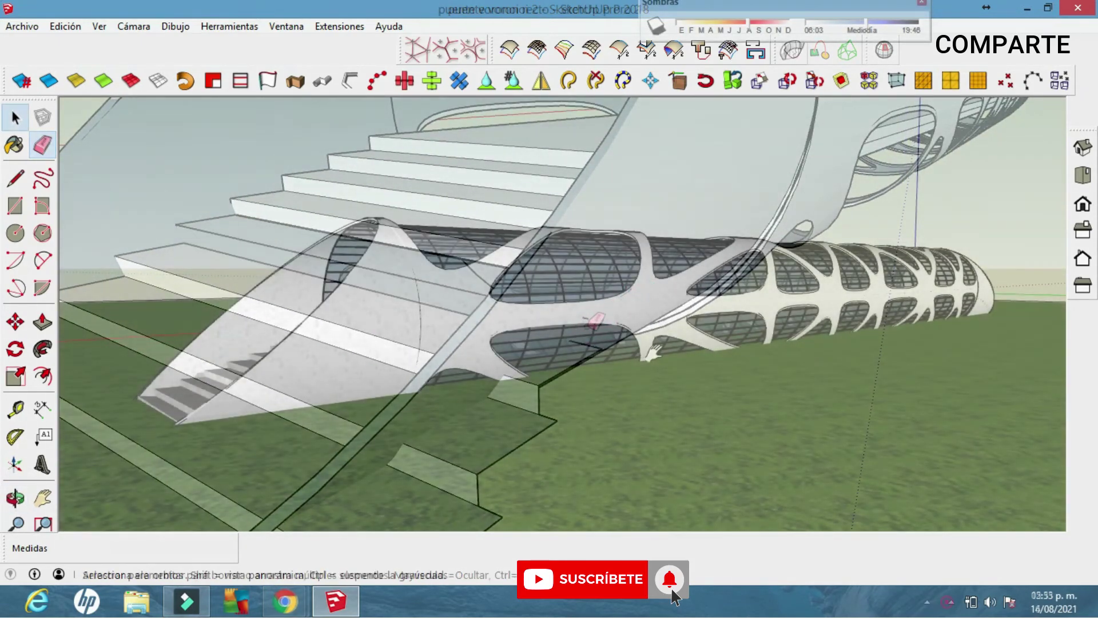
pyautogui.moveTo(670, 348)
pyautogui.mouseDown(button='middle')
pyautogui.moveTo(683, 352)
pyautogui.moveTo(637, 362)
pyautogui.moveTo(655, 376)
pyautogui.mouseUp(button='middle')
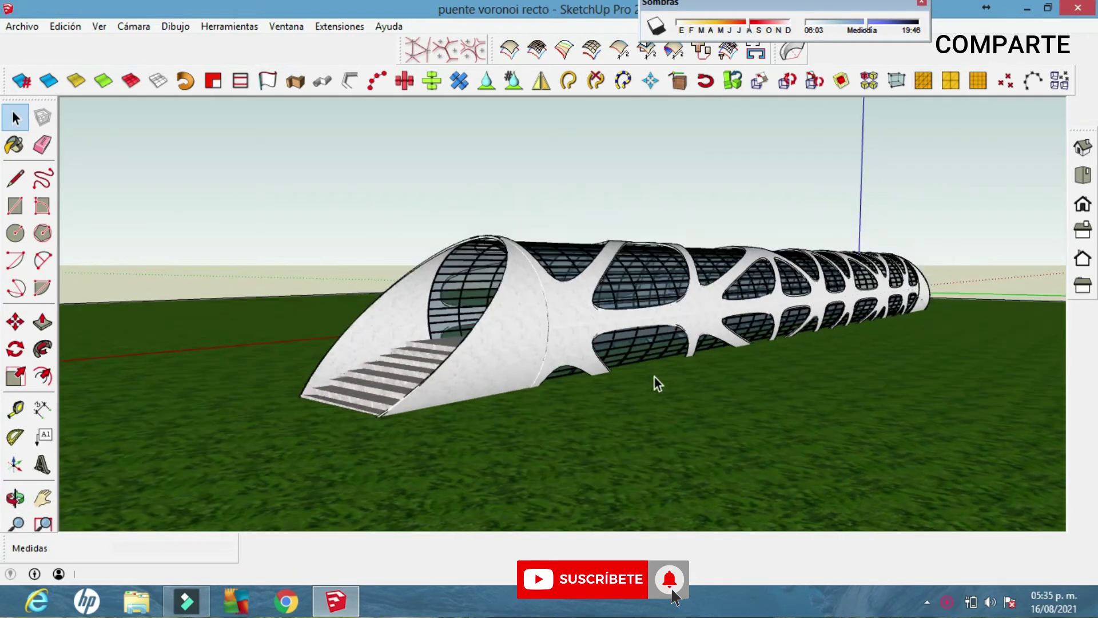
pyautogui.press('space')
pyautogui.moveTo(452, 359)
pyautogui.mouseDown(button='middle')
pyautogui.moveTo(548, 386)
pyautogui.moveTo(508, 392)
pyautogui.moveTo(636, 355)
pyautogui.moveTo(639, 340)
pyautogui.moveTo(840, 314)
pyautogui.moveTo(669, 358)
pyautogui.moveTo(931, 424)
pyautogui.moveTo(690, 360)
pyautogui.moveTo(597, 366)
pyautogui.moveTo(771, 363)
pyautogui.moveTo(620, 346)
pyautogui.moveTo(644, 344)
pyautogui.mouseUp(button='middle')
# Step: Zoom into the tunnel interior
pyautogui.scroll(2, 619, 348)
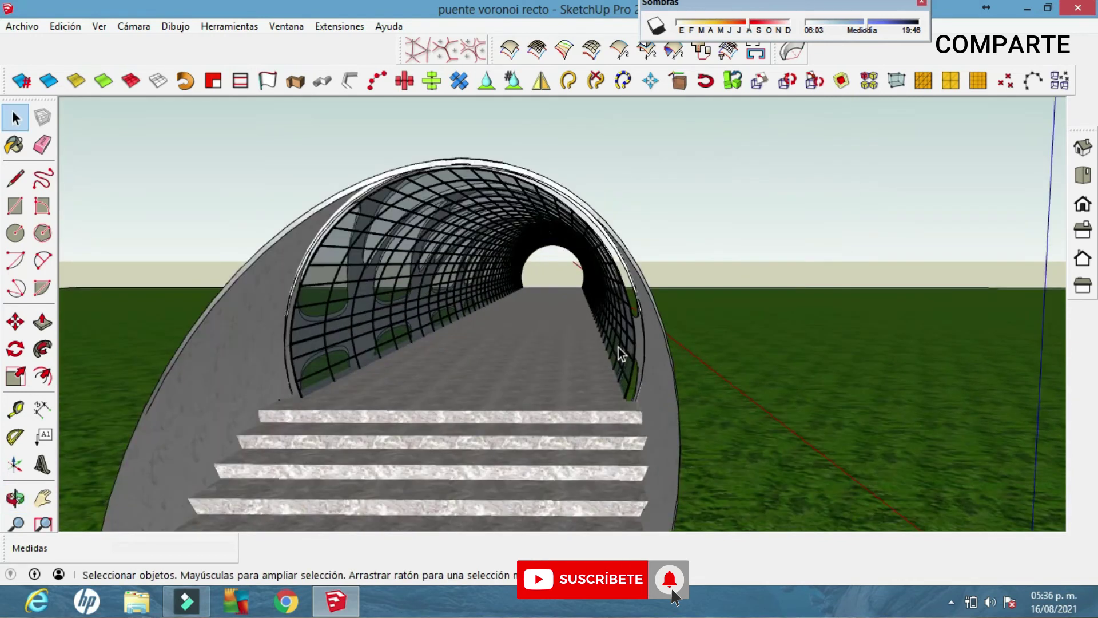
pyautogui.scroll(2, 621, 349)
pyautogui.scroll(2, 623, 350)
pyautogui.scroll(2, 626, 350)
pyautogui.scroll(2, 625, 350)
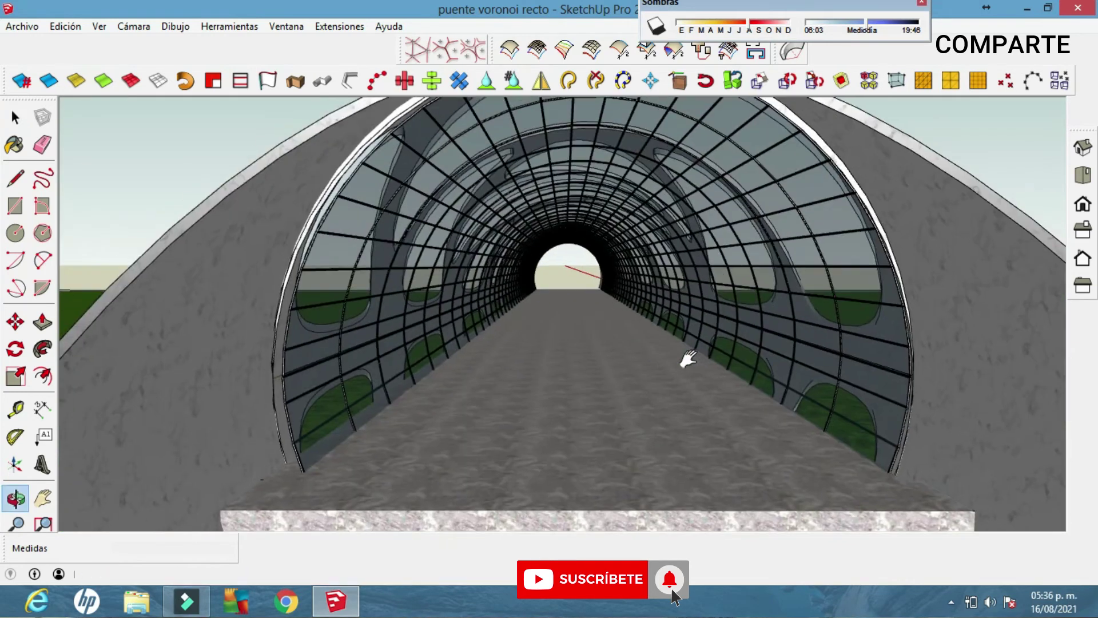
pyautogui.scroll(2, 630, 351)
pyautogui.moveTo(637, 351)
pyautogui.keyDown('shift'); pyautogui.mouseDown(button='middle')
pyautogui.moveTo(642, 362)
pyautogui.moveTo(652, 348)
pyautogui.moveTo(647, 363)
pyautogui.moveTo(631, 349)
pyautogui.moveTo(647, 363)
pyautogui.mouseUp(button='middle'); pyautogui.keyUp('shift')
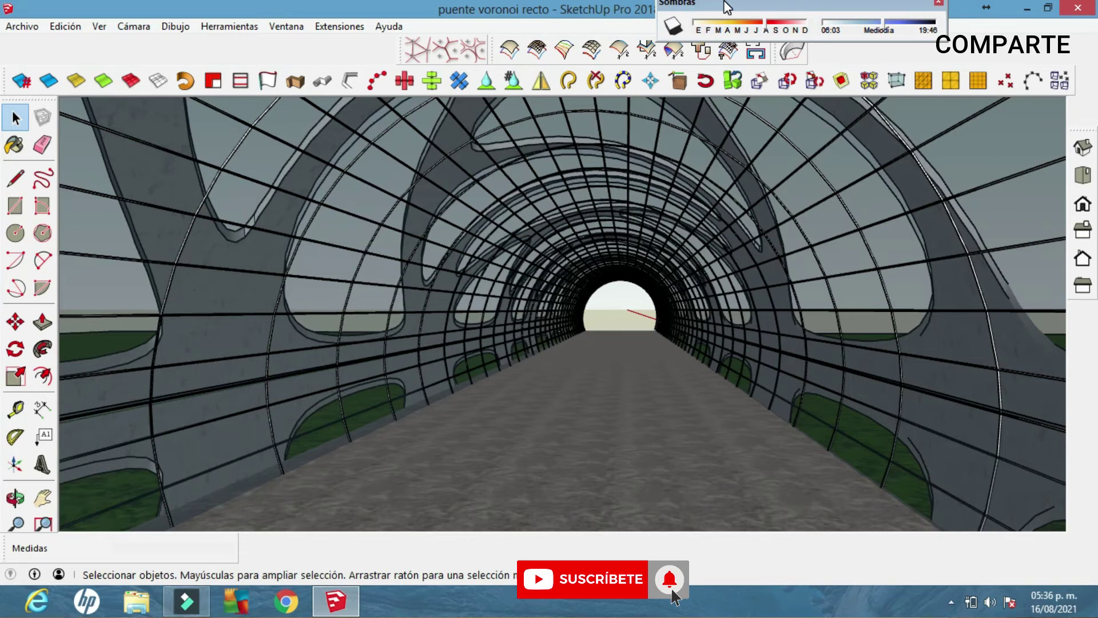
# Step: Turn on shadows and move the shadow time later in the day
pyautogui.click(674, 26)
pyautogui.click(718, 29)
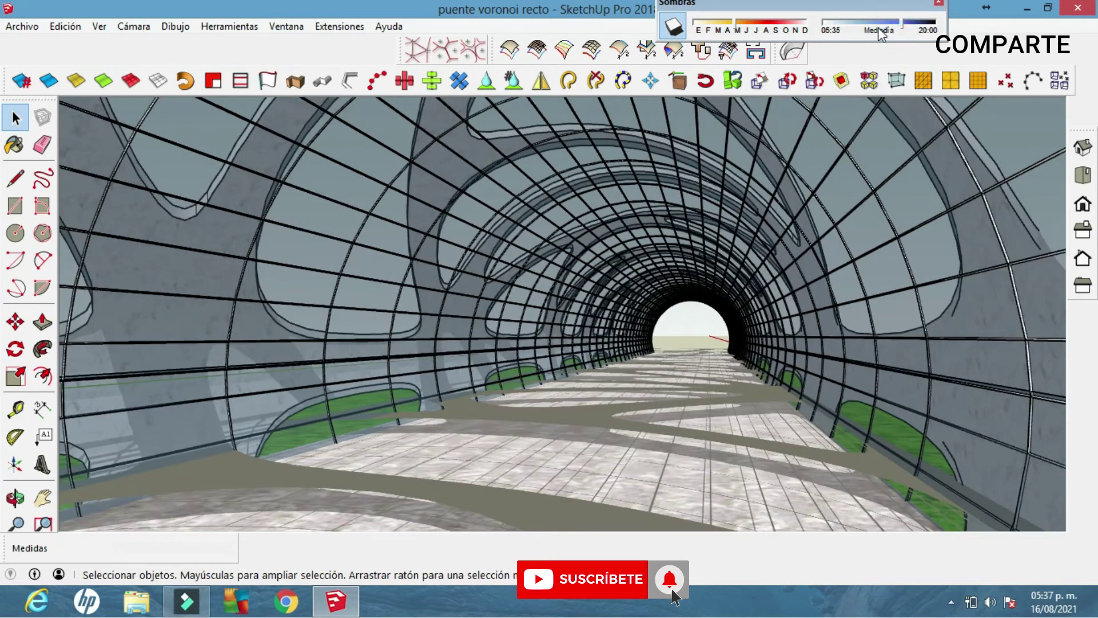
pyautogui.moveTo(879, 34); pyautogui.dragTo(886, 33)
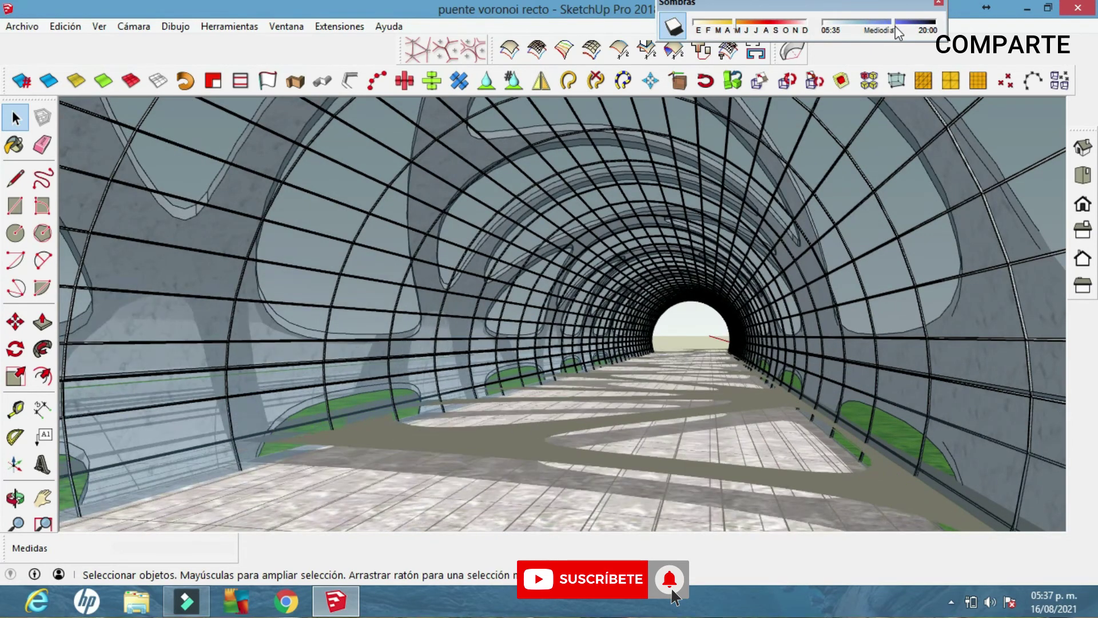
pyautogui.moveTo(884, 27); pyautogui.dragTo(901, 26)
pyautogui.moveTo(914, 208)
pyautogui.mouseDown(button='middle')
pyautogui.moveTo(609, 264)
pyautogui.moveTo(647, 300)
pyautogui.mouseUp(button='middle')
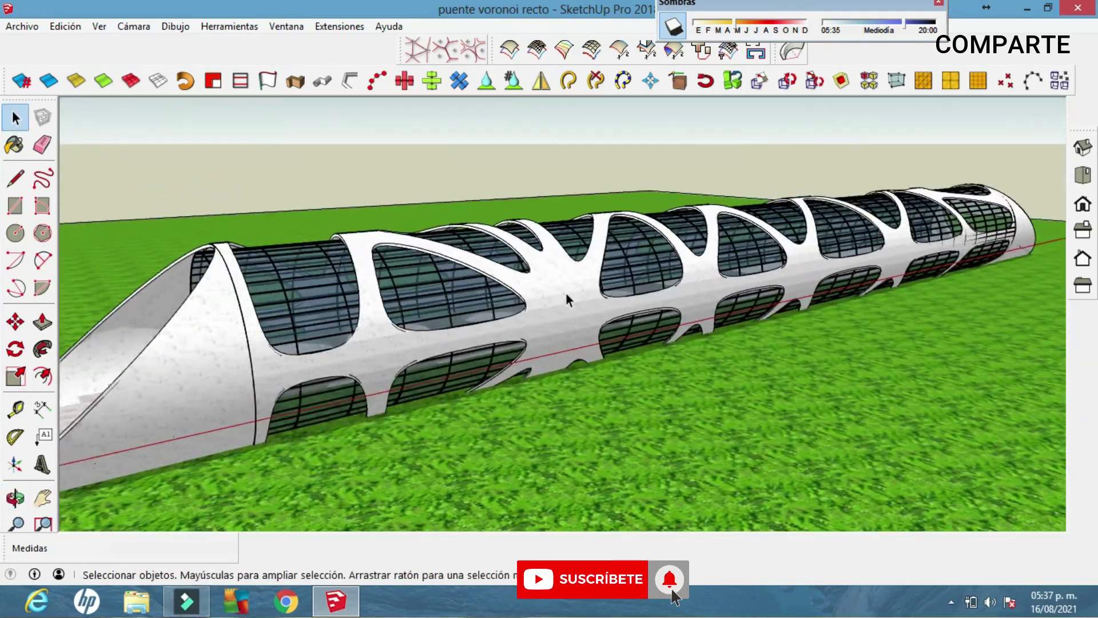
pyautogui.scroll(3, 514, 286)
pyautogui.moveTo(565, 277); pyautogui.dragTo(672, 304, button='middle')
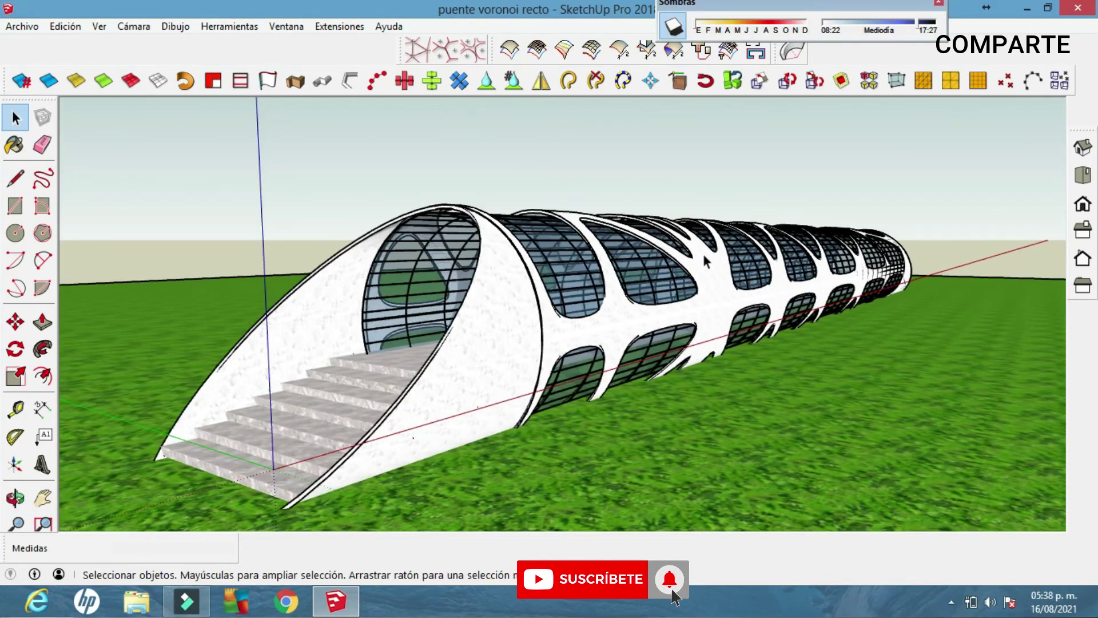
pyautogui.moveTo(760, 359); pyautogui.dragTo(716, 336, button='middle')
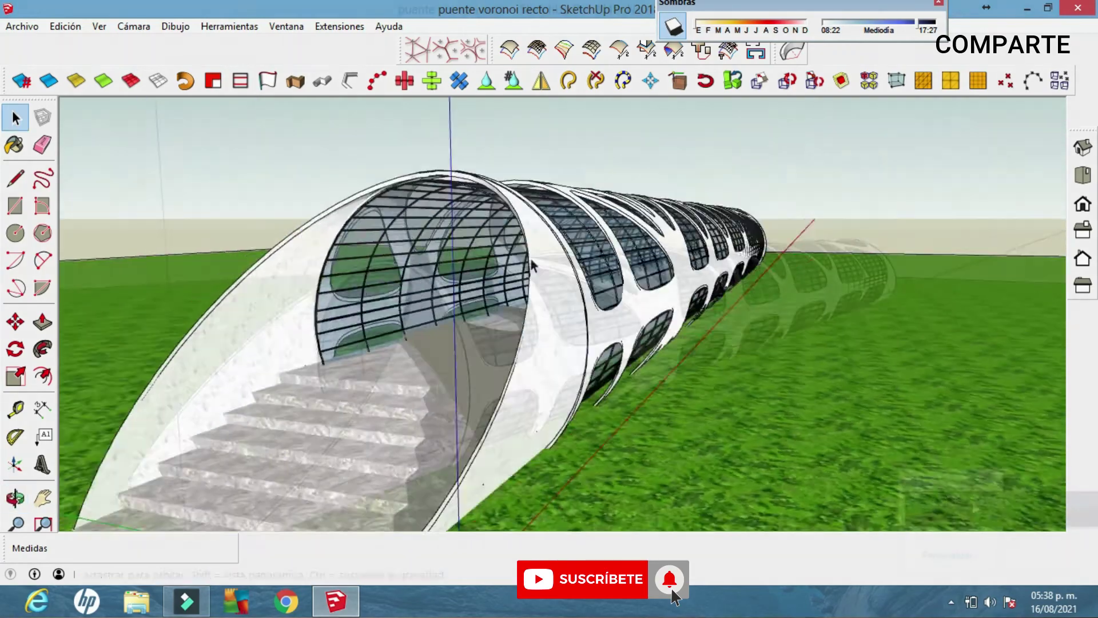
pyautogui.moveTo(698, 375)
pyautogui.mouseDown(button='middle')
pyautogui.moveTo(664, 366)
pyautogui.moveTo(681, 369)
pyautogui.moveTo(669, 375)
pyautogui.moveTo(651, 349)
pyautogui.mouseUp(button='middle')
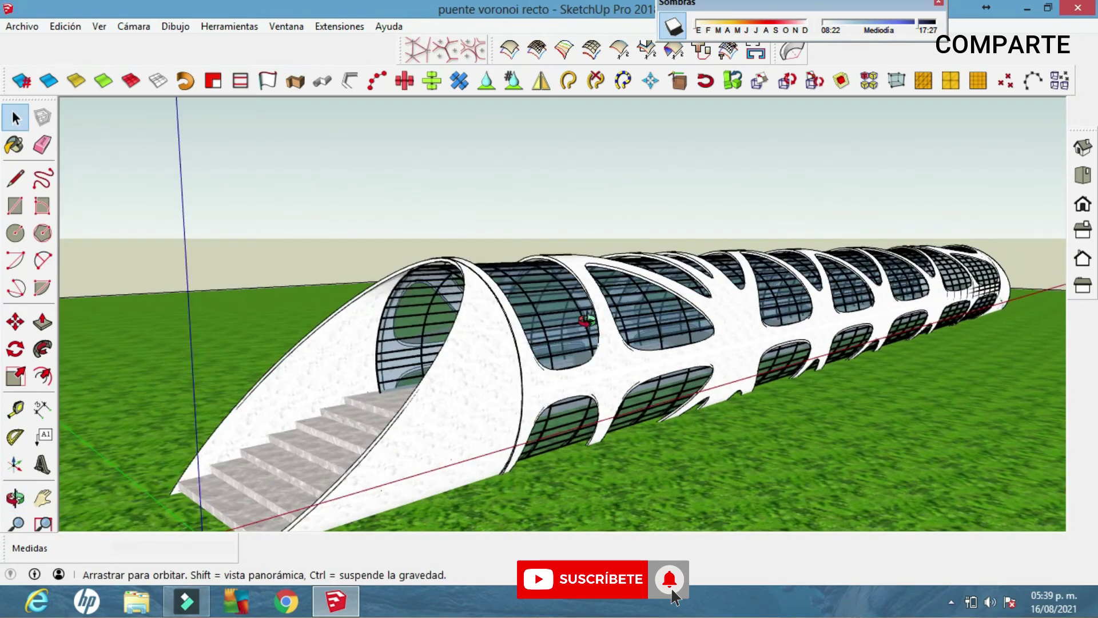
pyautogui.moveTo(586, 320)
pyautogui.mouseDown(button='middle')
pyautogui.moveTo(509, 314)
pyautogui.moveTo(543, 314)
pyautogui.moveTo(532, 335)
pyautogui.moveTo(629, 337)
pyautogui.moveTo(606, 355)
pyautogui.moveTo(623, 356)
pyautogui.moveTo(733, 185)
pyautogui.mouseUp(button='middle')
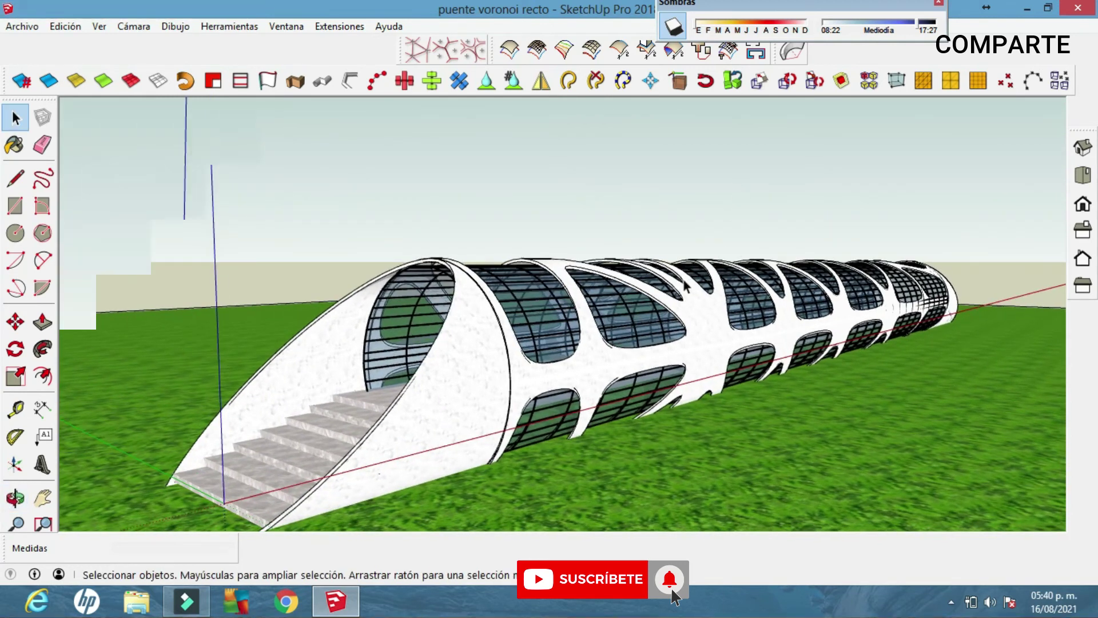
pyautogui.moveTo(732, 185)
pyautogui.mouseDown(button='middle')
pyautogui.moveTo(767, 397)
pyautogui.moveTo(715, 362)
pyautogui.mouseUp(button='middle')
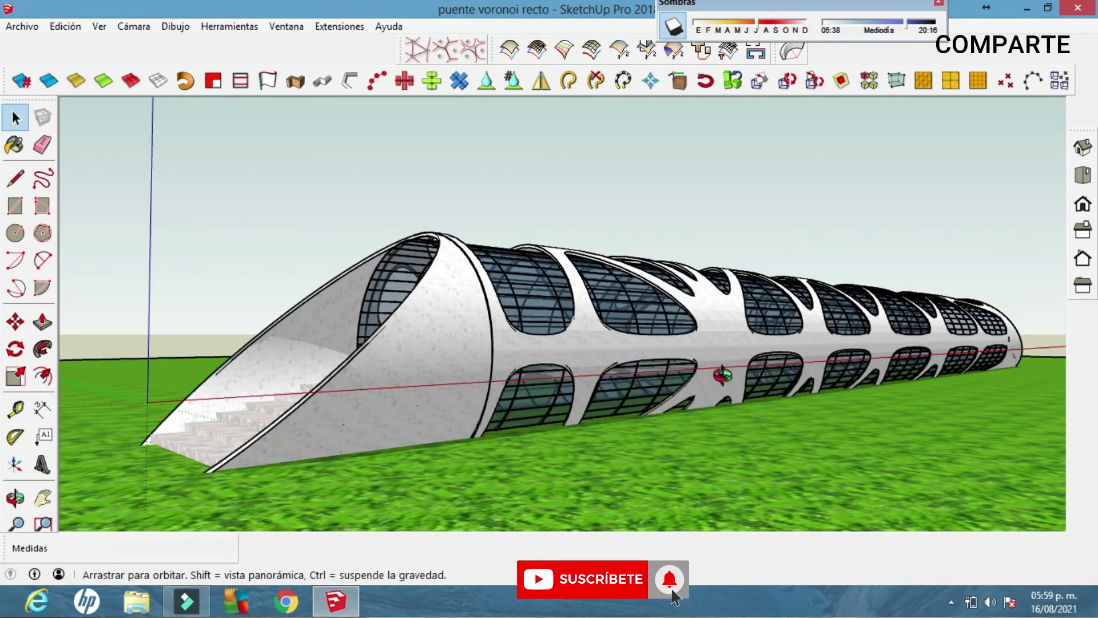
pyautogui.scroll(2, 722, 375)
pyautogui.scroll(2, 693, 339)
pyautogui.scroll(2, 694, 339)
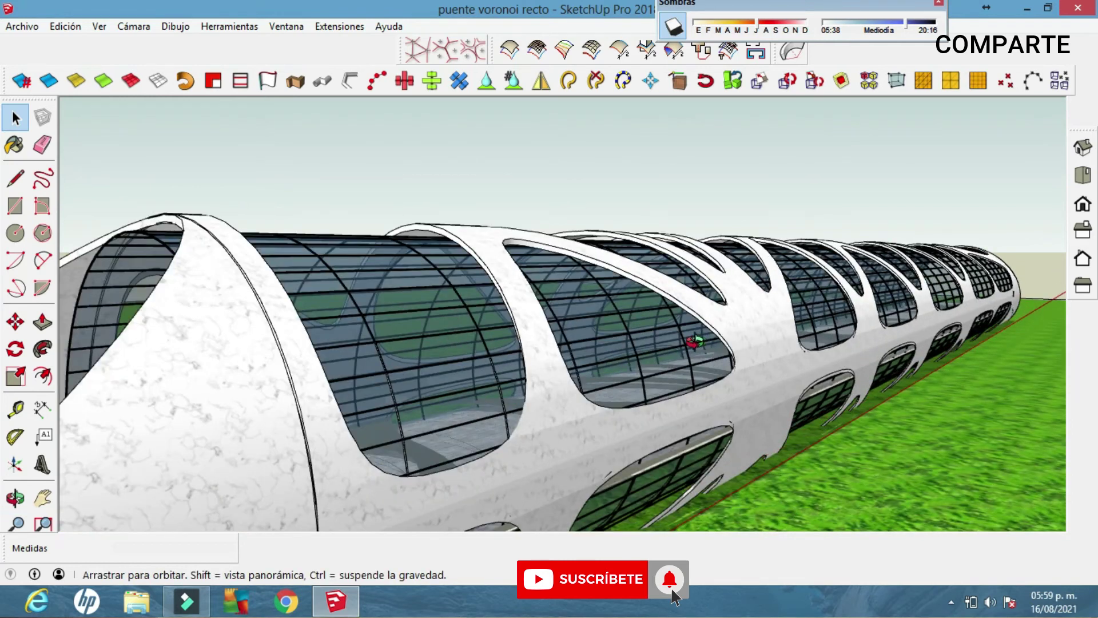
pyautogui.moveTo(694, 342)
pyautogui.mouseDown(button='middle')
pyautogui.moveTo(712, 334)
pyautogui.moveTo(702, 337)
pyautogui.mouseUp(button='middle')
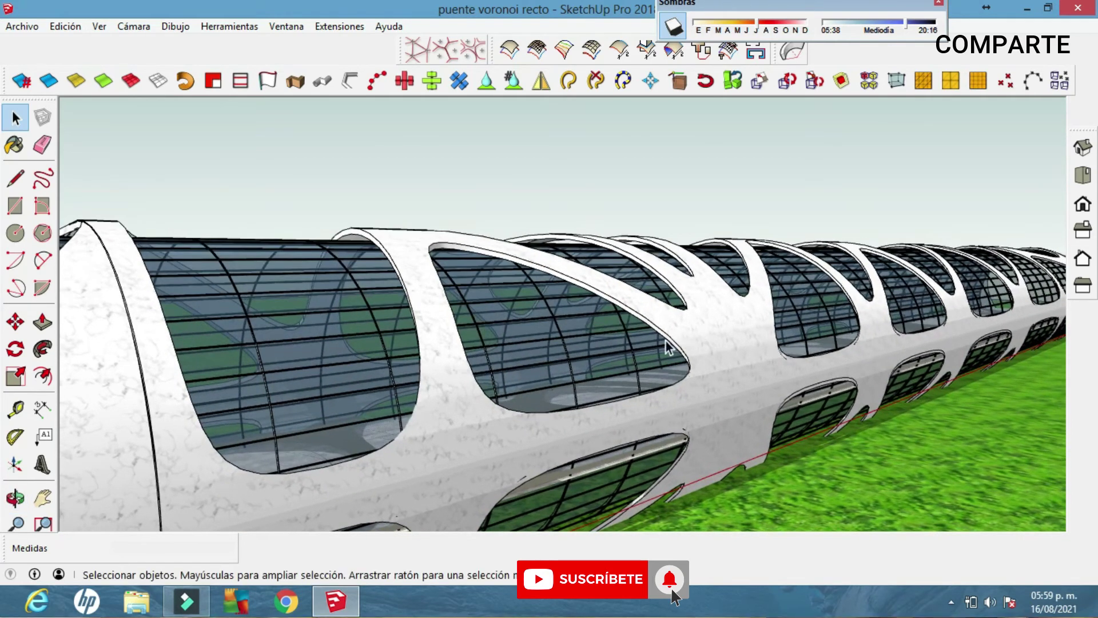
pyautogui.scroll(1, 667, 346)
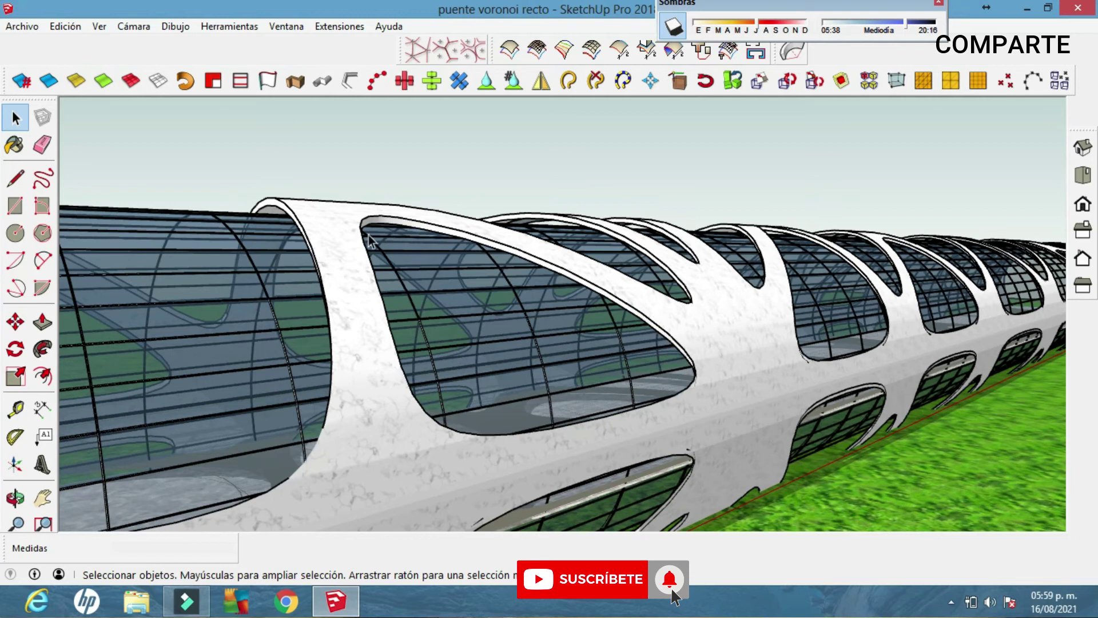
pyautogui.scroll(-1, 706, 388)
pyautogui.scroll(-1, 709, 389)
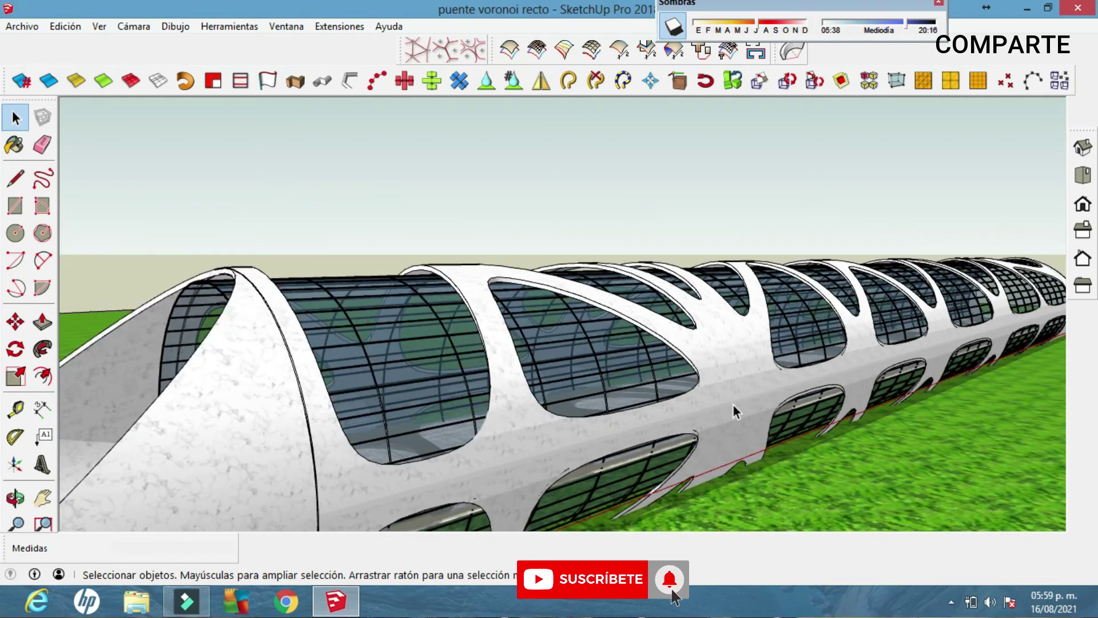
pyautogui.moveTo(733, 404)
pyautogui.mouseDown(button='middle')
pyautogui.moveTo(716, 356)
pyautogui.moveTo(752, 377)
pyautogui.mouseUp(button='middle')
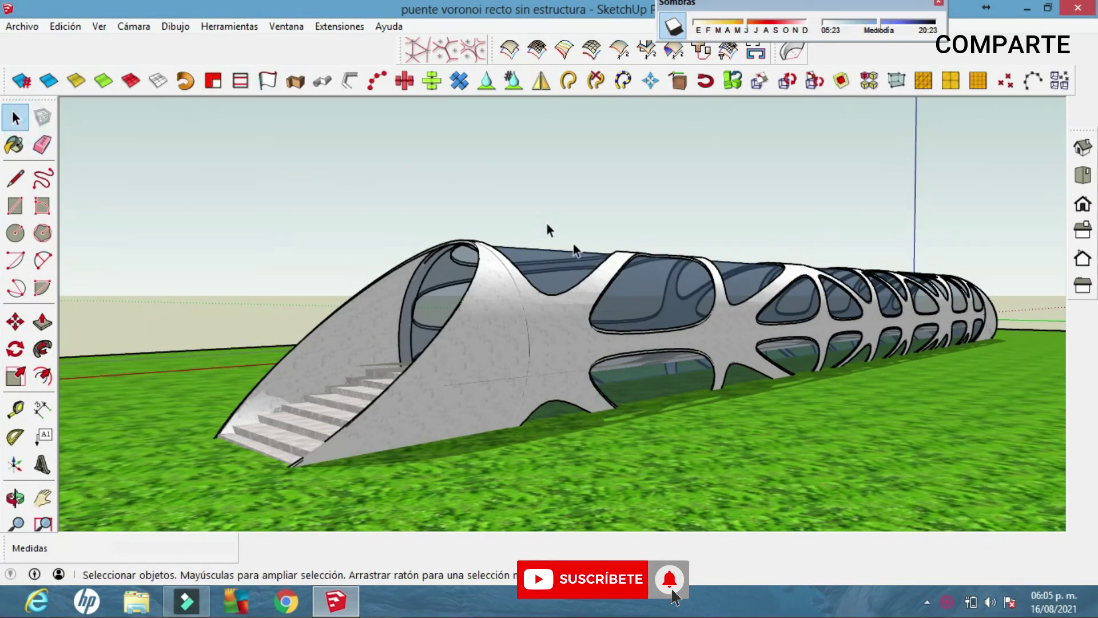
# Step: Orbit in close around the bridge interior
pyautogui.moveTo(575, 250)
pyautogui.mouseDown(button='middle')
pyautogui.moveTo(588, 312)
pyautogui.moveTo(960, 299)
pyautogui.mouseUp(button='middle')
pyautogui.scroll(3, 628, 313)
pyautogui.scroll(2, 611, 323)
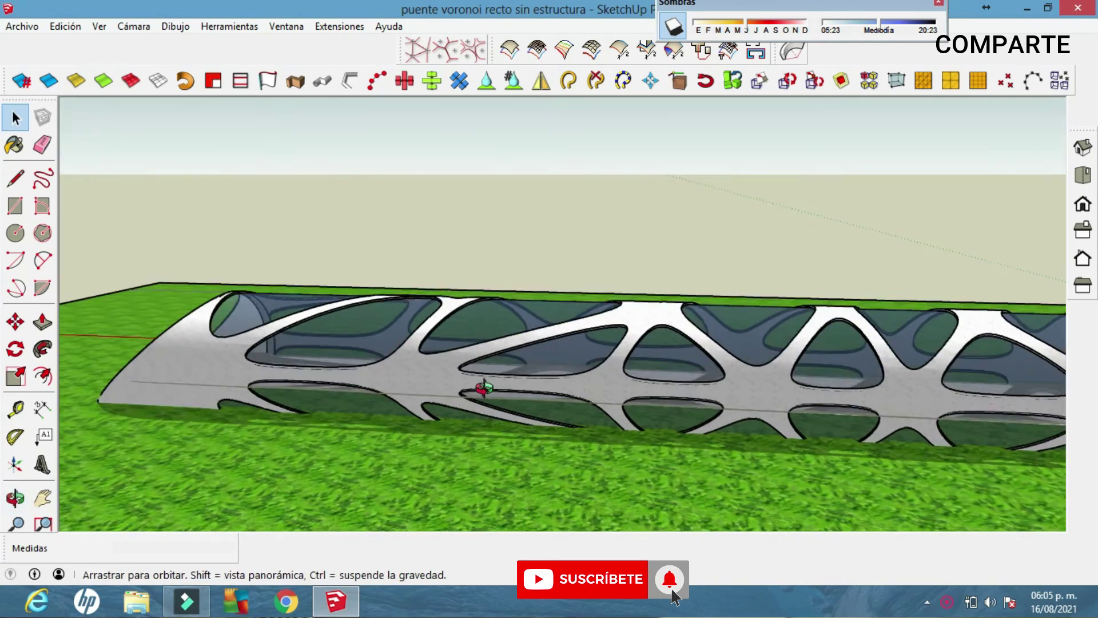
pyautogui.press('space')
pyautogui.moveTo(708, 387)
pyautogui.mouseDown(button='middle')
pyautogui.moveTo(710, 417)
pyautogui.moveTo(440, 414)
pyautogui.moveTo(454, 392)
pyautogui.moveTo(468, 405)
pyautogui.mouseUp(button='middle')
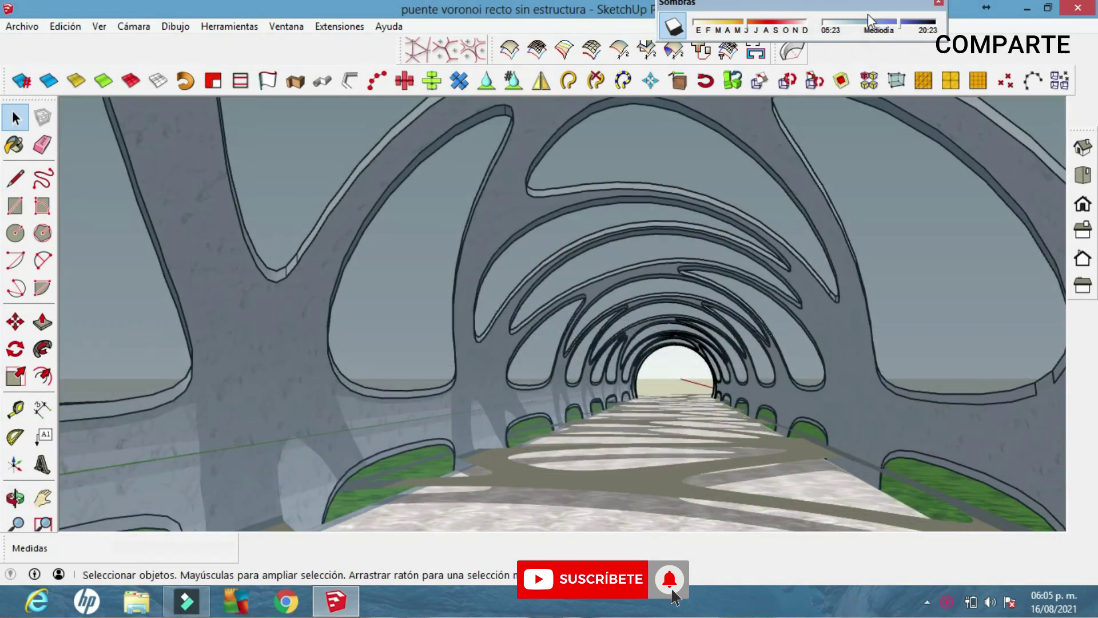
# Step: Change the shadow date and time, giving sunrise 06:53 and sunset 19:02
pyautogui.moveTo(860, 31); pyautogui.dragTo(890, 26)
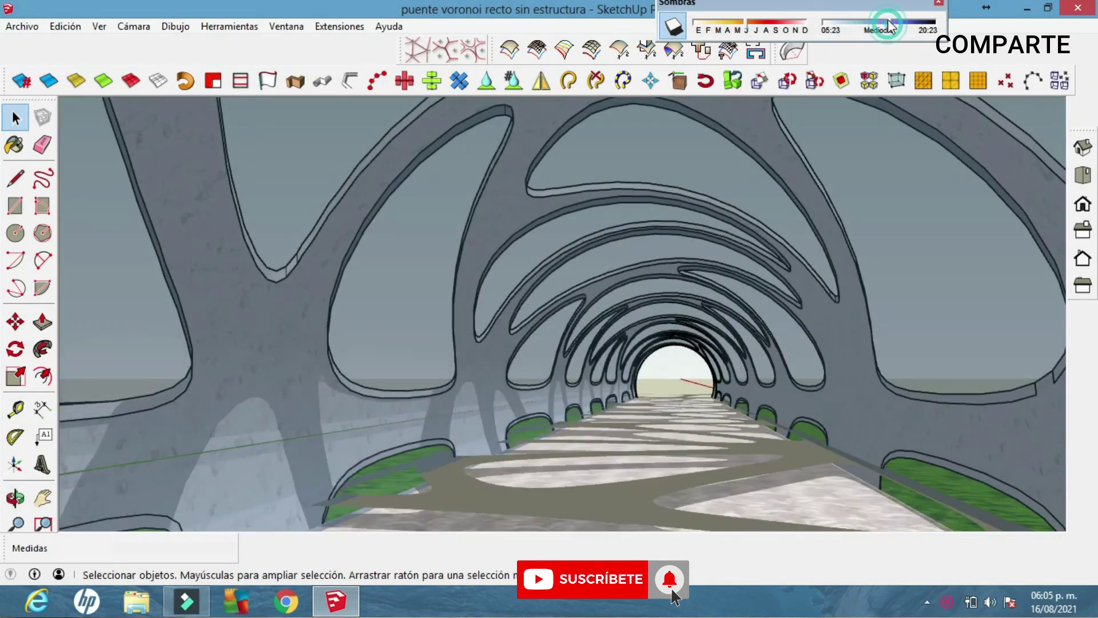
pyautogui.moveTo(771, 24); pyautogui.dragTo(715, 29)
pyautogui.click(739, 28)
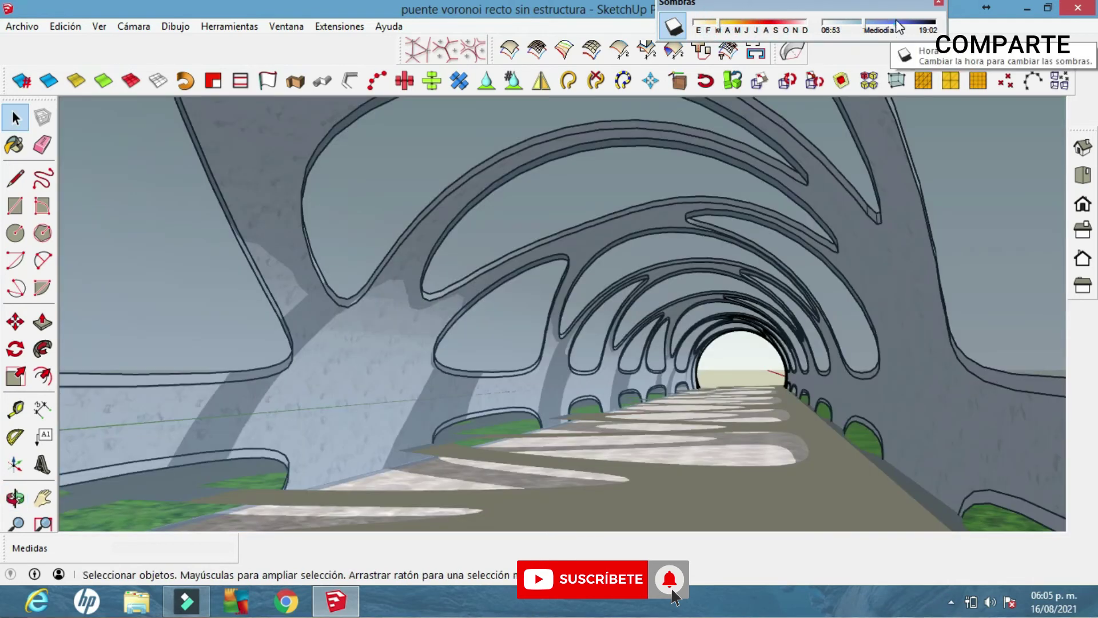
pyautogui.moveTo(898, 26); pyautogui.dragTo(931, 26)
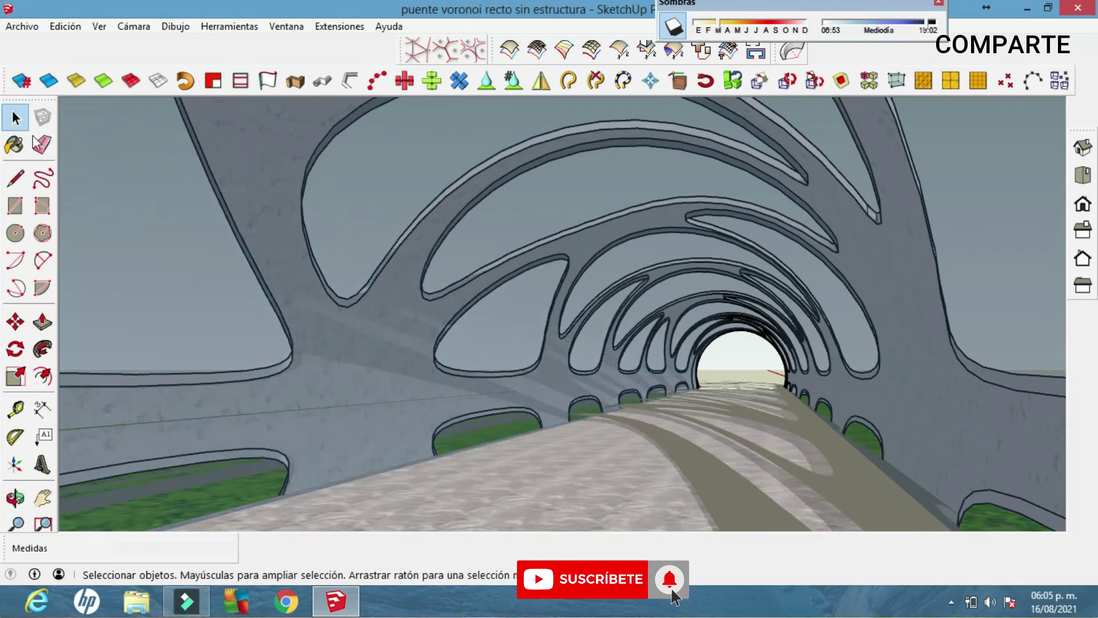
# Step: Orbit around the side wall, floor edge and grass slab
pyautogui.moveTo(455, 306)
pyautogui.mouseDown(button='middle')
pyautogui.moveTo(502, 362)
pyautogui.moveTo(567, 301)
pyautogui.moveTo(719, 250)
pyautogui.mouseUp(button='middle')
pyautogui.scroll(-5, 719, 250)
pyautogui.scroll(-5, 753, 266)
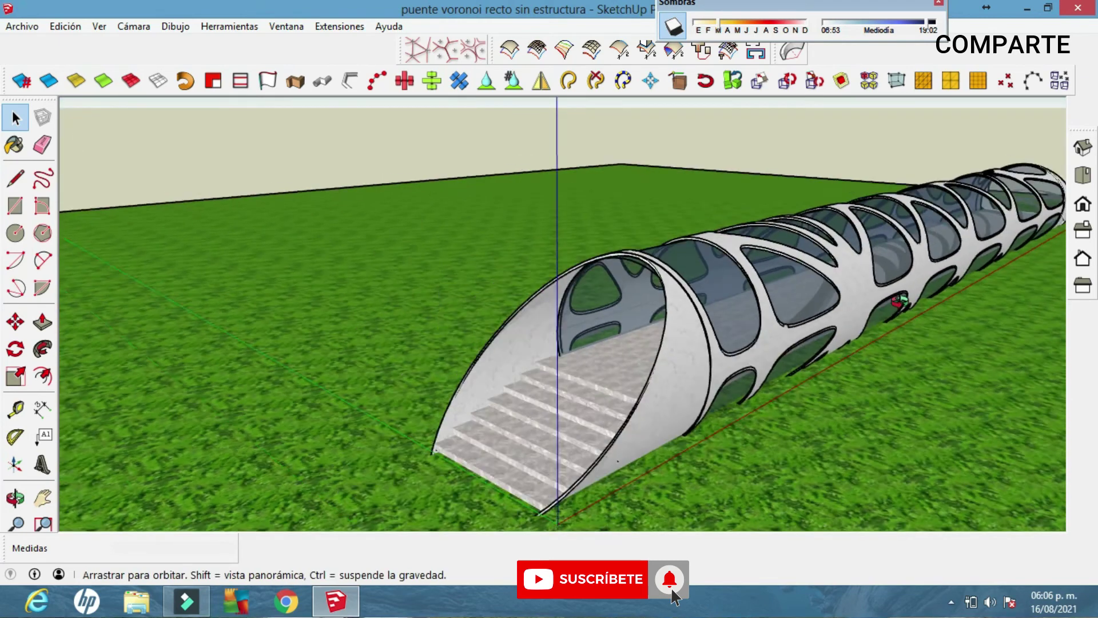
pyautogui.scroll(-4, 754, 266)
pyautogui.scroll(-3, 722, 323)
pyautogui.scroll(2, 715, 319)
pyautogui.moveTo(257, 171)
pyautogui.mouseDown(button='middle')
pyautogui.moveTo(601, 380)
pyautogui.moveTo(911, 241)
pyautogui.mouseUp(button='middle')
# Step: Window-select the whole bridge with its stairs and make it a group
pyautogui.click(951, 601)
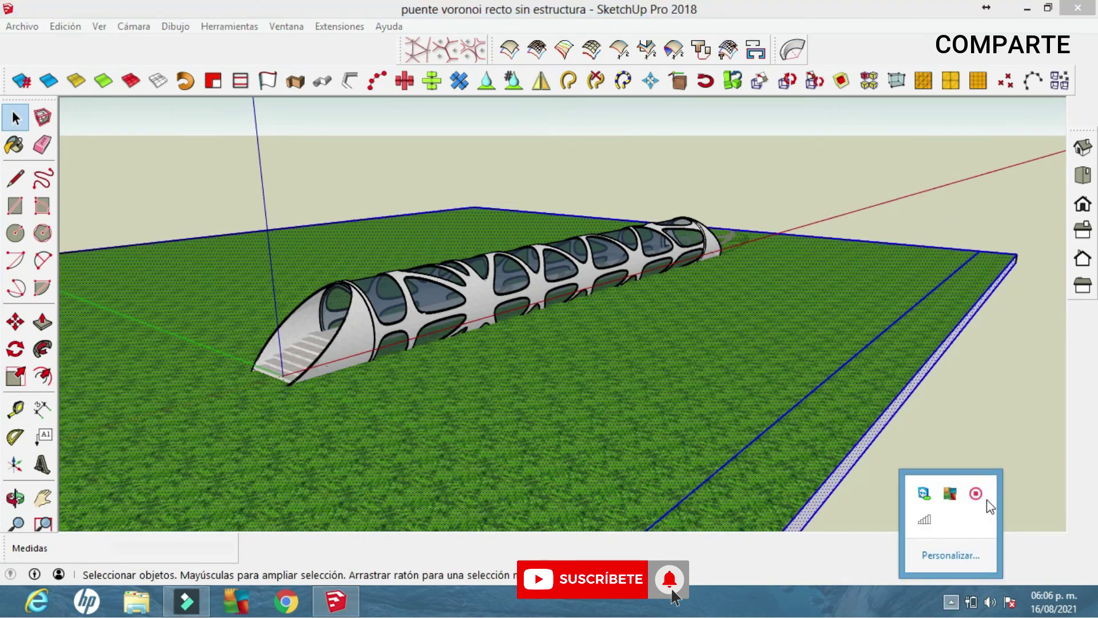
pyautogui.click(979, 496)
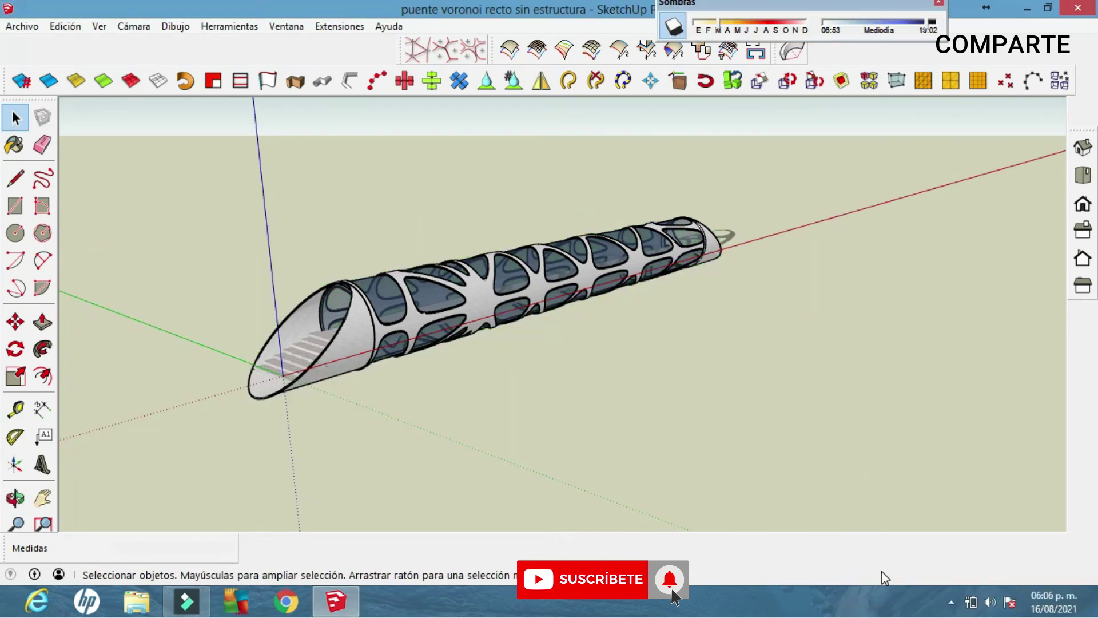
pyautogui.moveTo(766, 471)
pyautogui.mouseDown(button='middle')
pyautogui.moveTo(796, 465)
pyautogui.moveTo(763, 473)
pyautogui.mouseUp(button='middle')
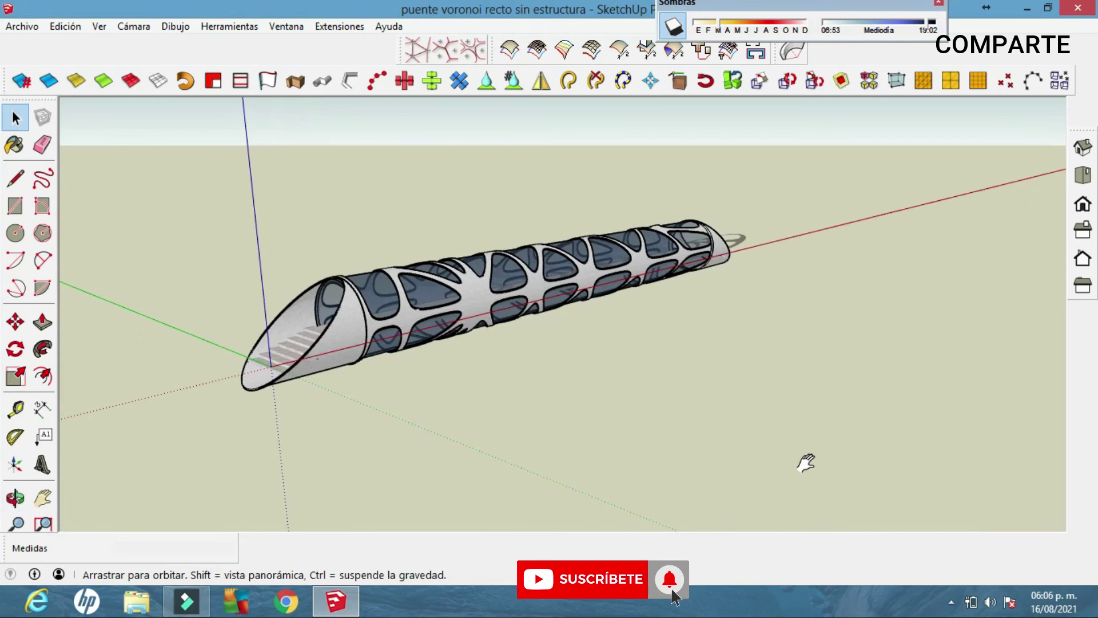
pyautogui.moveTo(207, 194); pyautogui.dragTo(206, 192)
pyautogui.rightClick(538, 268)
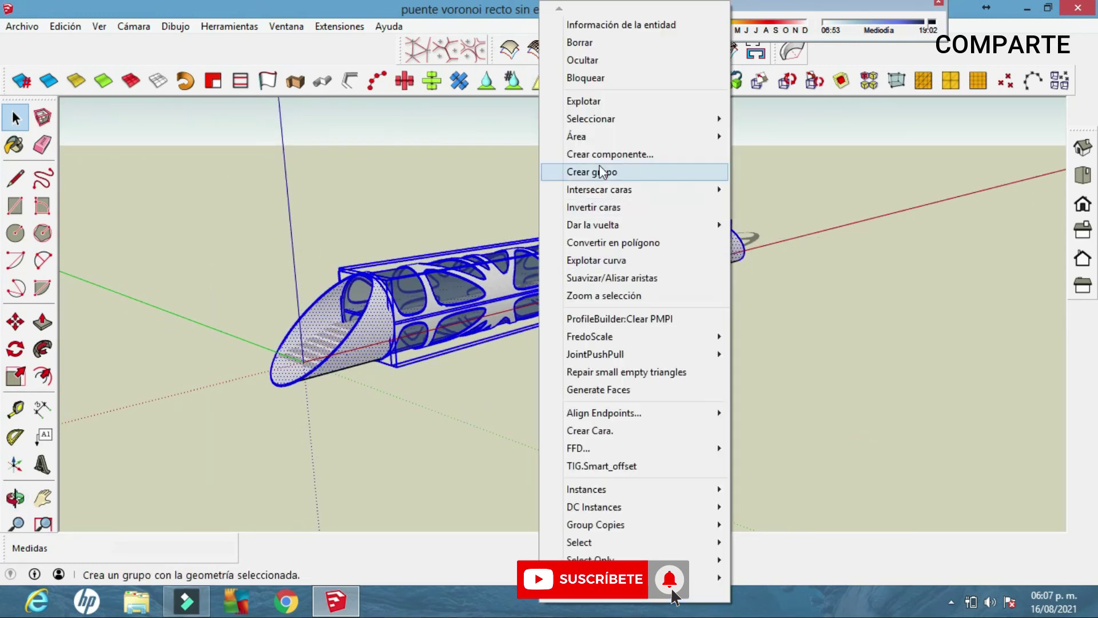
pyautogui.click(610, 182)
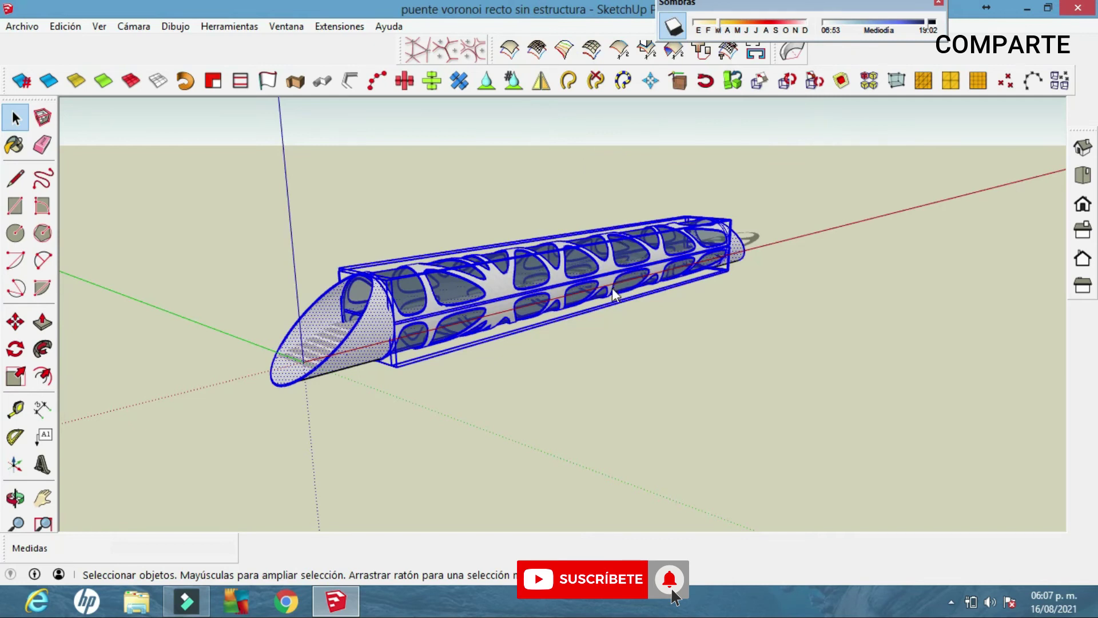
# Step: Orbit to an end-on view and drag the Sombras panel out of the way
pyautogui.moveTo(559, 328); pyautogui.dragTo(553, 317, button='middle')
pyautogui.scroll(2, 552, 330)
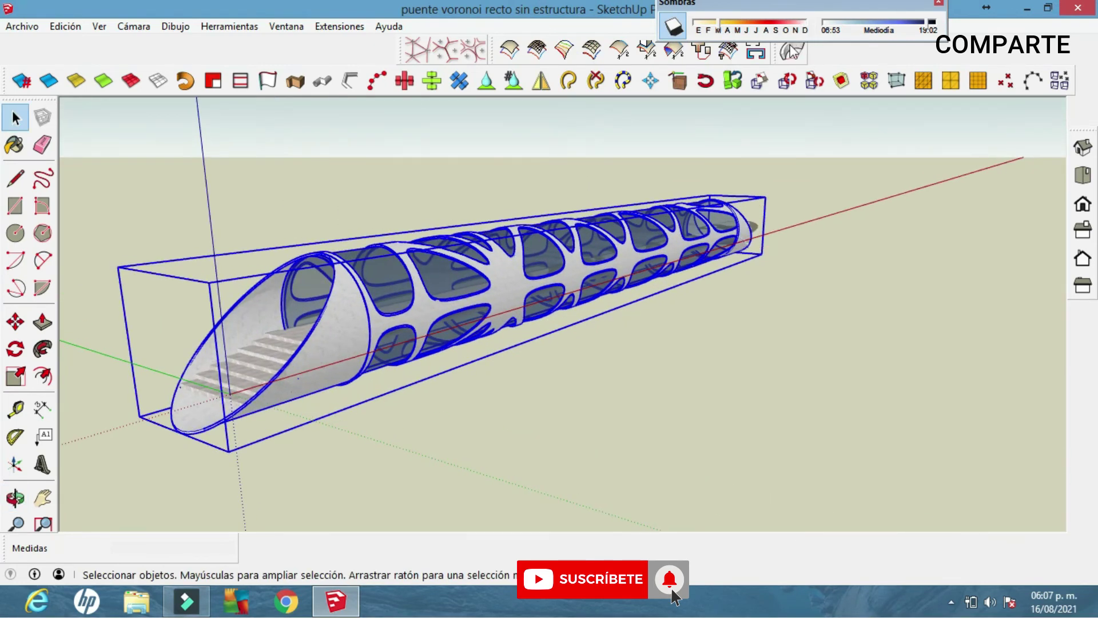
pyautogui.moveTo(840, 5); pyautogui.dragTo(653, 8)
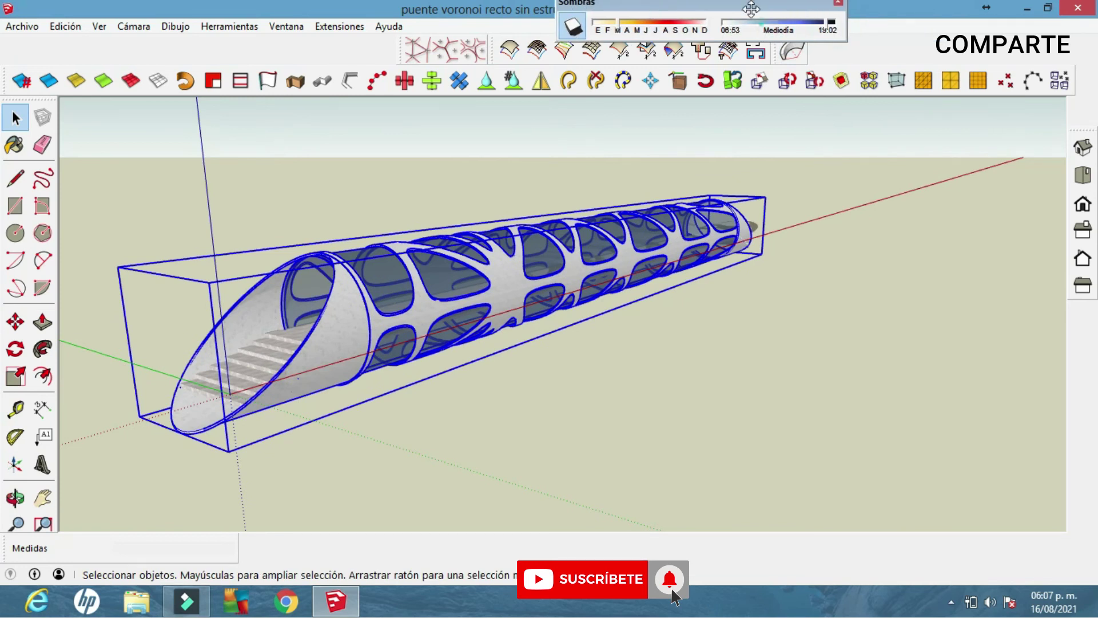
pyautogui.moveTo(751, 9); pyautogui.dragTo(562, 9)
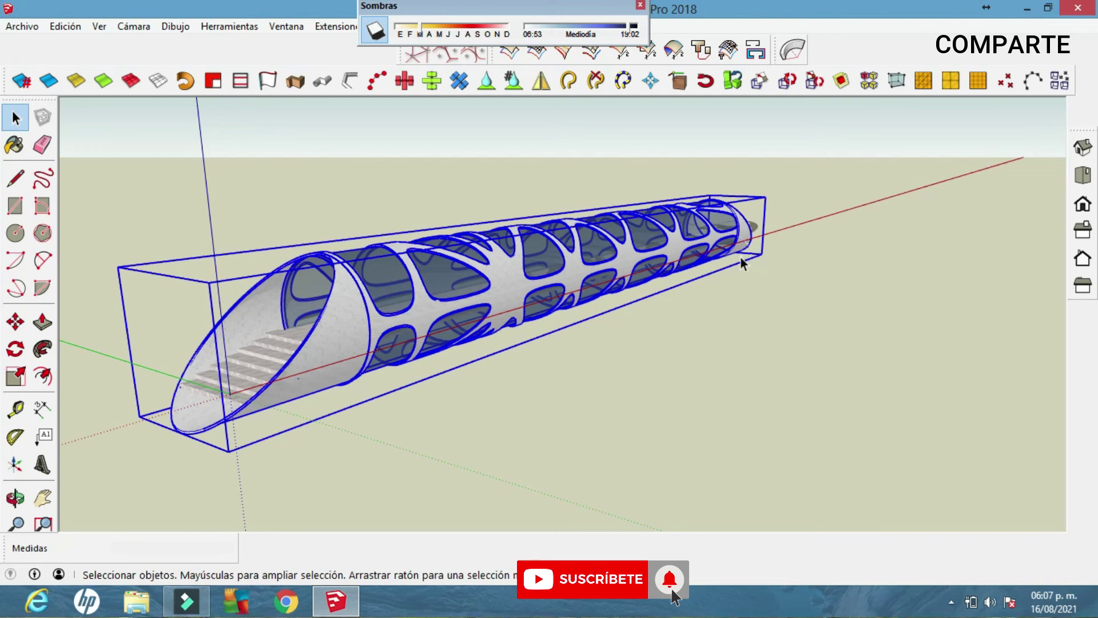
# Step: Bend the grouped bridge with TrueBend into an arch of about 61 degrees
pyautogui.click(799, 50)
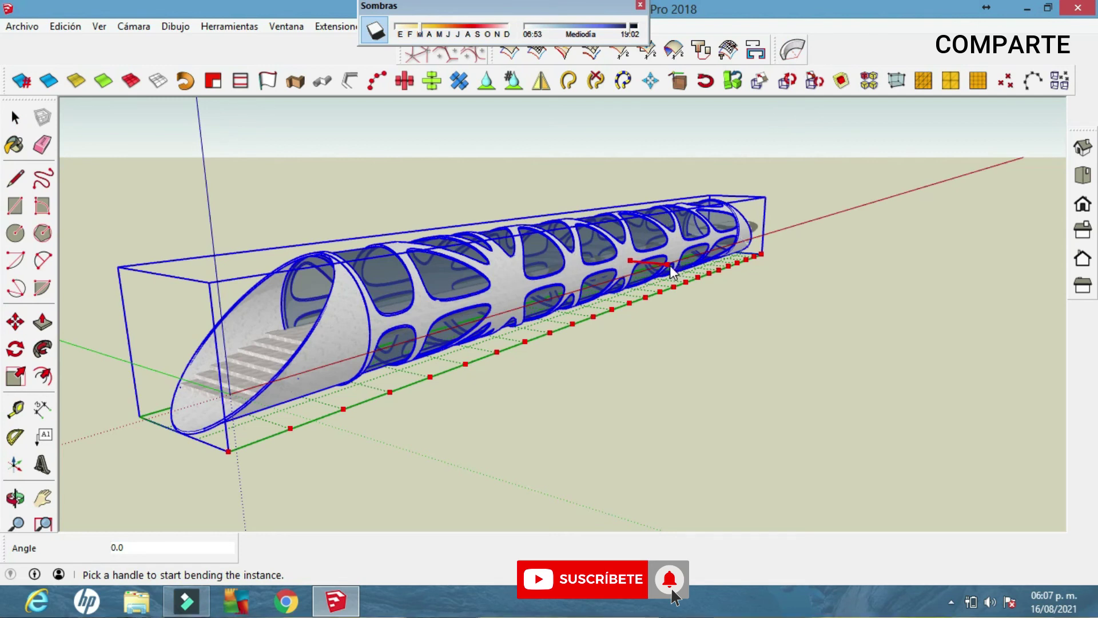
pyautogui.moveTo(684, 271); pyautogui.dragTo(718, 279)
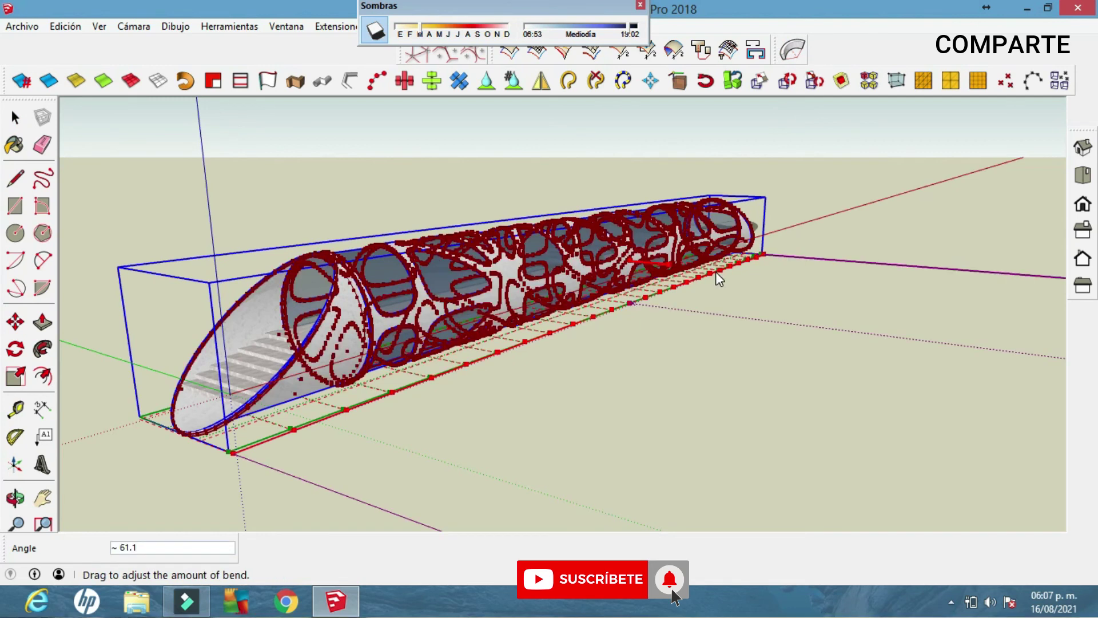
pyautogui.click(716, 272)
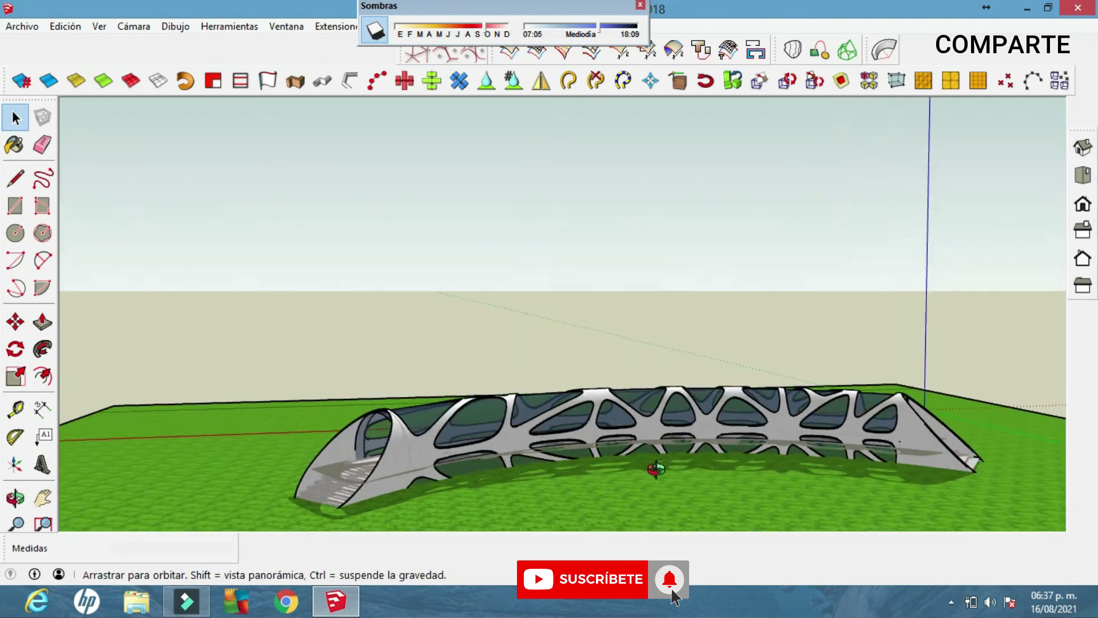
pyautogui.moveTo(656, 469)
pyautogui.mouseDown(button='middle')
pyautogui.moveTo(644, 430)
pyautogui.moveTo(839, 442)
pyautogui.moveTo(941, 417)
pyautogui.mouseUp(button='middle')
# Step: Orbit and zoom to a low, level side view of the arched bridge on the grass
pyautogui.scroll(2, 665, 468)
pyautogui.moveTo(649, 454)
pyautogui.mouseDown(button='middle')
pyautogui.moveTo(769, 397)
pyautogui.moveTo(583, 424)
pyautogui.moveTo(596, 461)
pyautogui.moveTo(522, 373)
pyautogui.moveTo(549, 459)
pyautogui.moveTo(588, 436)
pyautogui.moveTo(748, 416)
pyautogui.moveTo(738, 420)
pyautogui.mouseUp(button='middle')
pyautogui.moveTo(392, 423)
pyautogui.mouseDown(button='middle')
pyautogui.moveTo(544, 434)
pyautogui.moveTo(554, 417)
pyautogui.moveTo(590, 421)
pyautogui.moveTo(471, 431)
pyautogui.moveTo(343, 417)
pyautogui.moveTo(527, 422)
pyautogui.moveTo(433, 413)
pyautogui.moveTo(843, 404)
pyautogui.mouseUp(button='middle')
# Step: Shift the shadow date late in the year (sunrise 06:48, sunset 19:05) and orbit around the arch
pyautogui.scroll(5, 602, 422)
pyautogui.scroll(5, 601, 422)
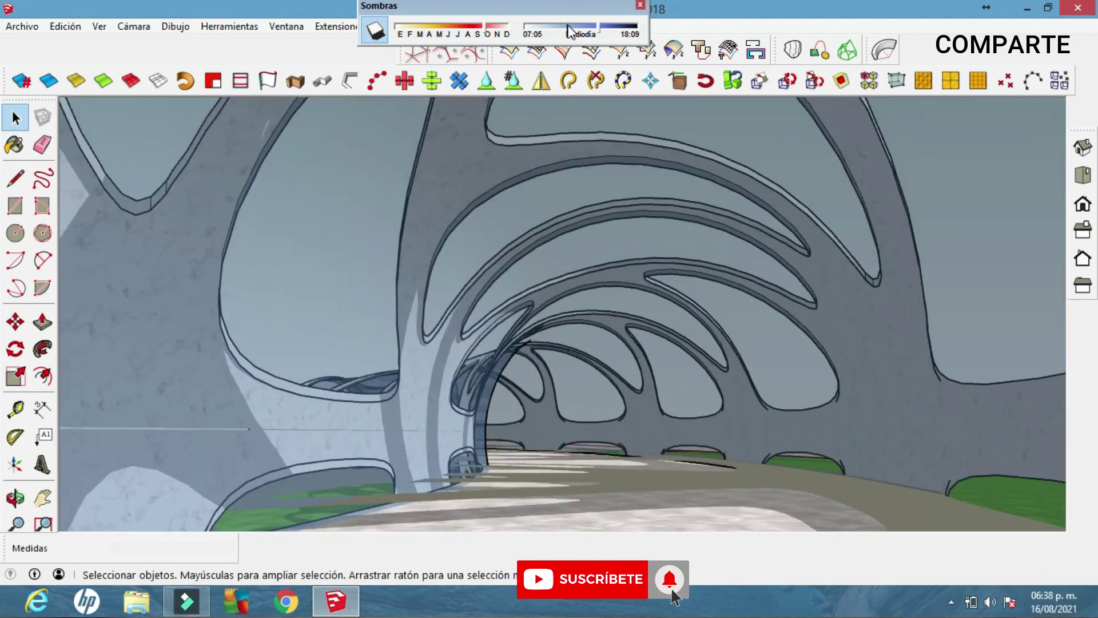
pyautogui.moveTo(452, 32)
pyautogui.mouseDown()
pyautogui.moveTo(434, 32)
pyautogui.moveTo(505, 41)
pyautogui.mouseUp()
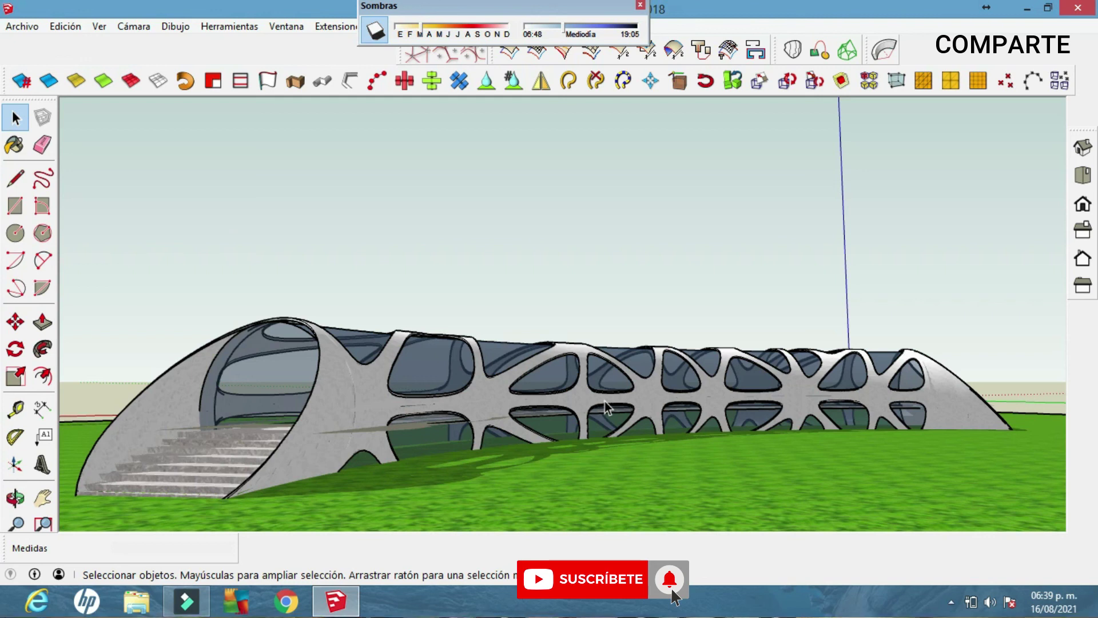
pyautogui.moveTo(605, 401)
pyautogui.mouseDown(button='middle')
pyautogui.moveTo(662, 429)
pyautogui.moveTo(738, 422)
pyautogui.moveTo(243, 420)
pyautogui.moveTo(366, 466)
pyautogui.moveTo(269, 458)
pyautogui.moveTo(863, 458)
pyautogui.moveTo(574, 464)
pyautogui.mouseUp(button='middle')
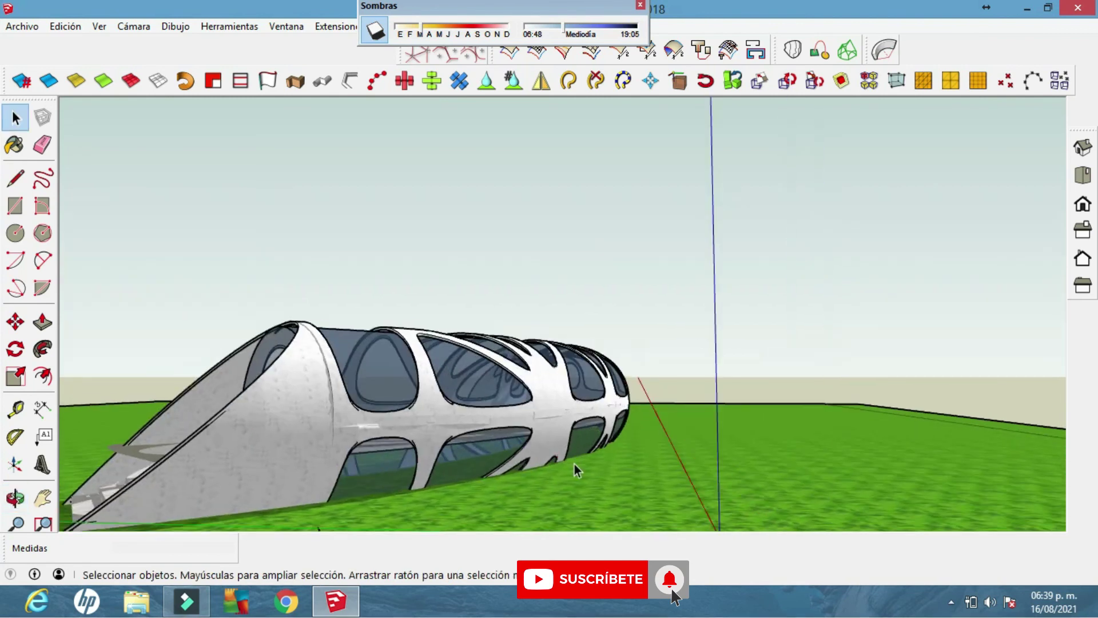